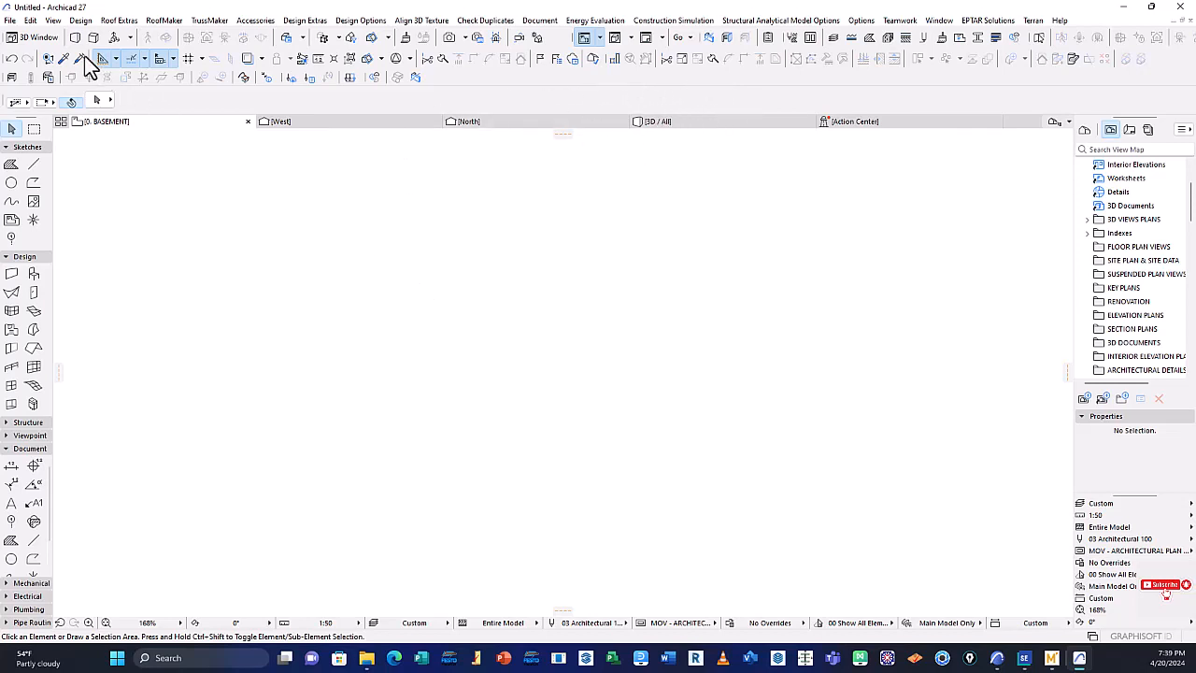
{"action": "left_click", "coordinate": [9, 20]}
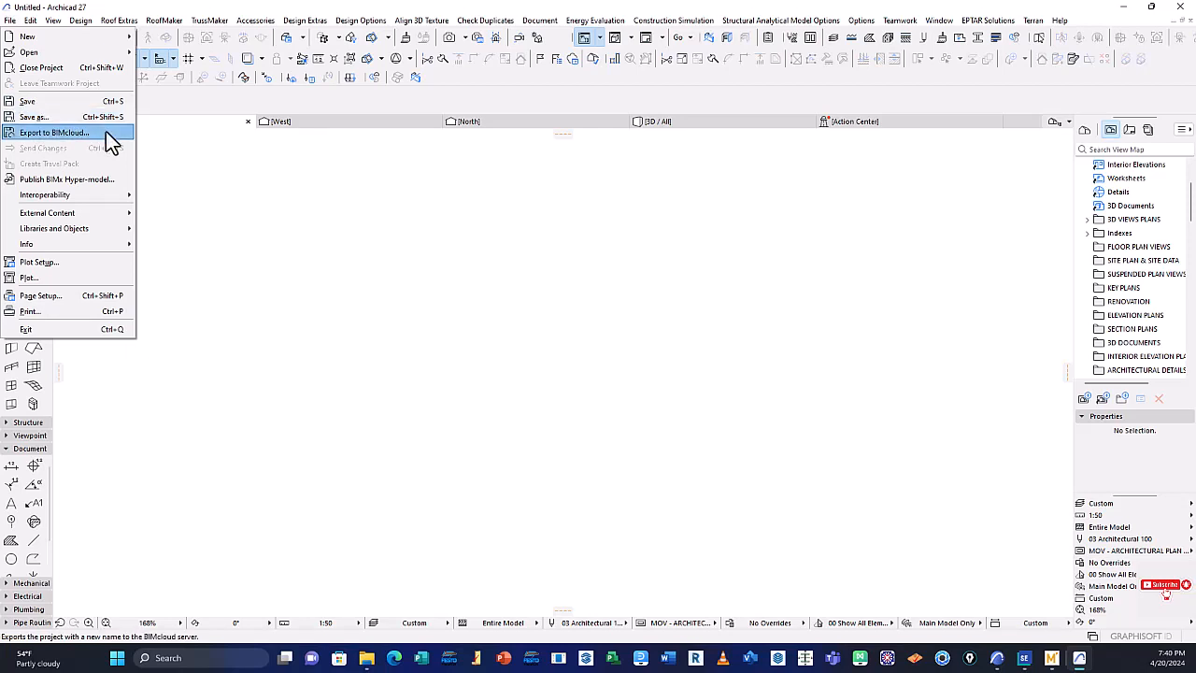
{"action": "mouse_move", "coordinate": [68, 197]}
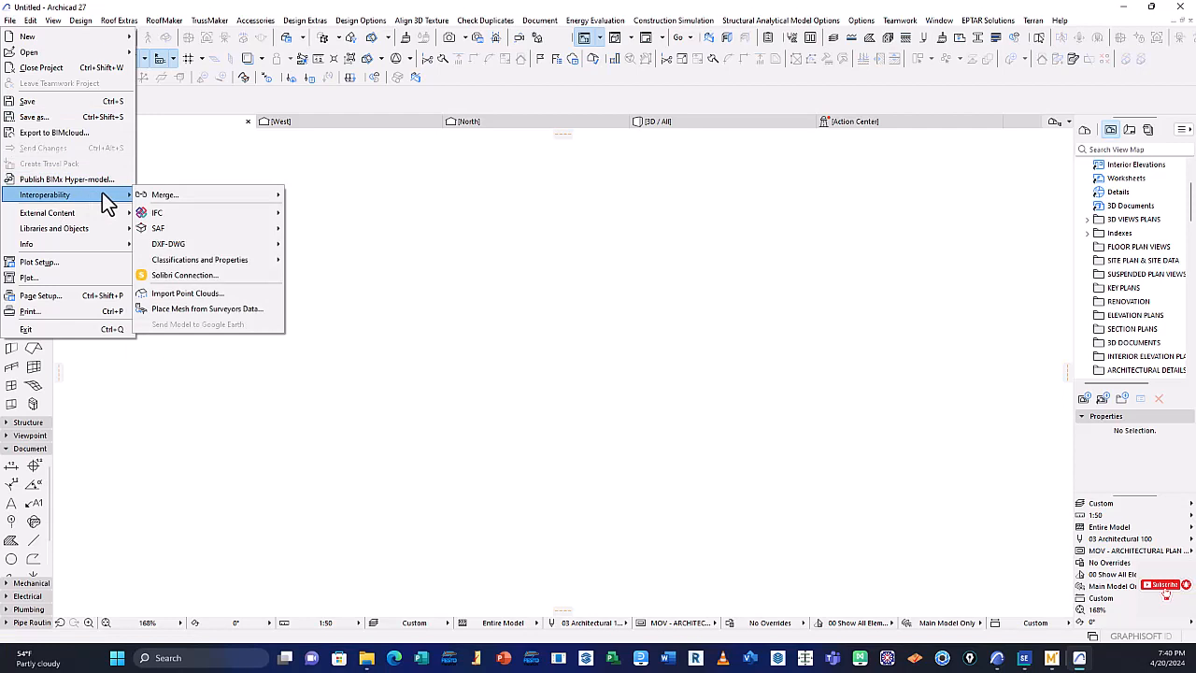
{"action": "mouse_move", "coordinate": [93, 222]}
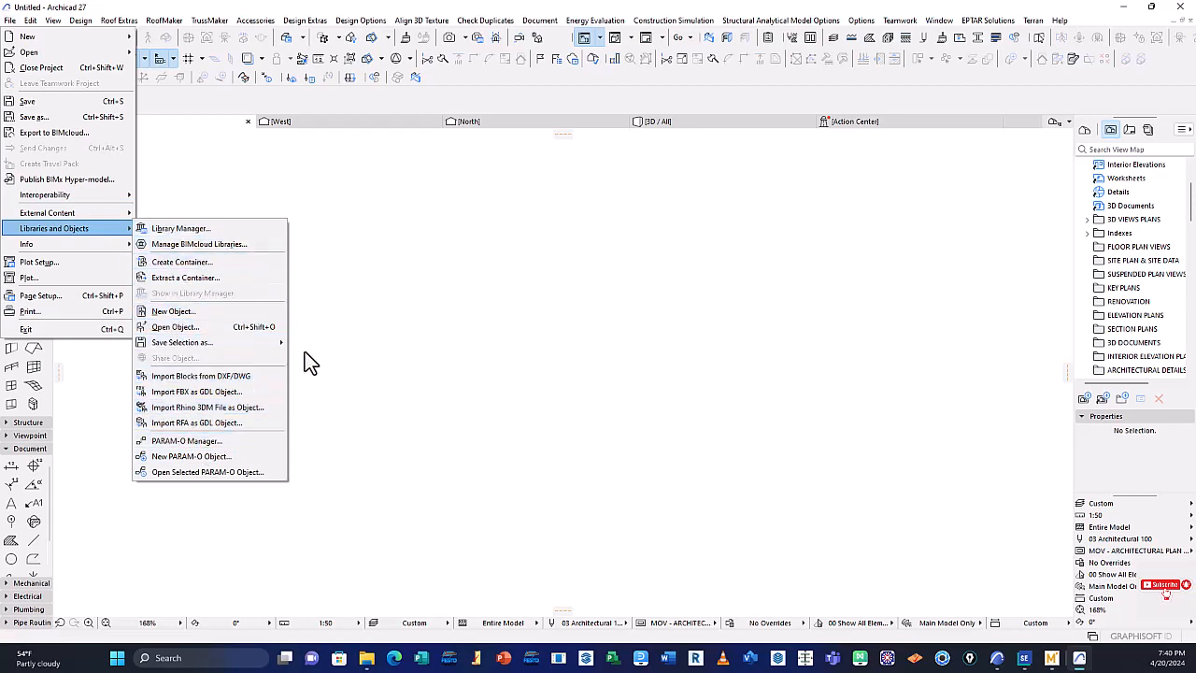
{"action": "left_click", "coordinate": [346, 271]}
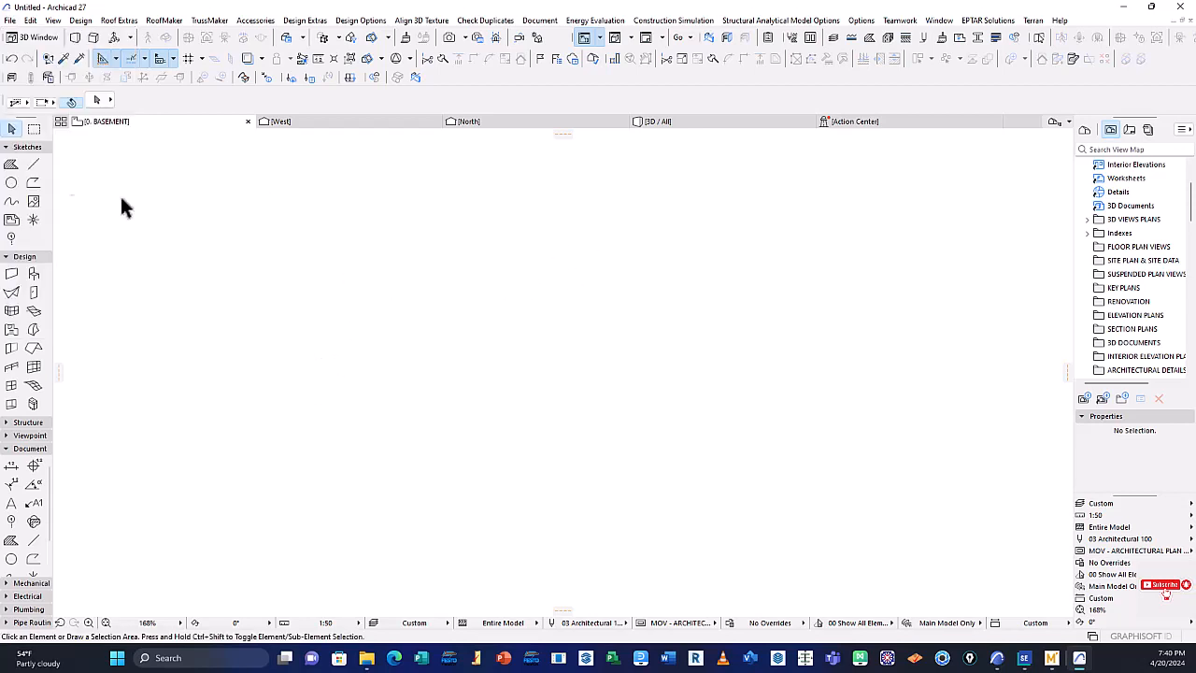
Check which file types the project's Save dialog offers from the basement floor plan, and close it without saving
{"action": "left_click", "coordinate": [11, 20]}
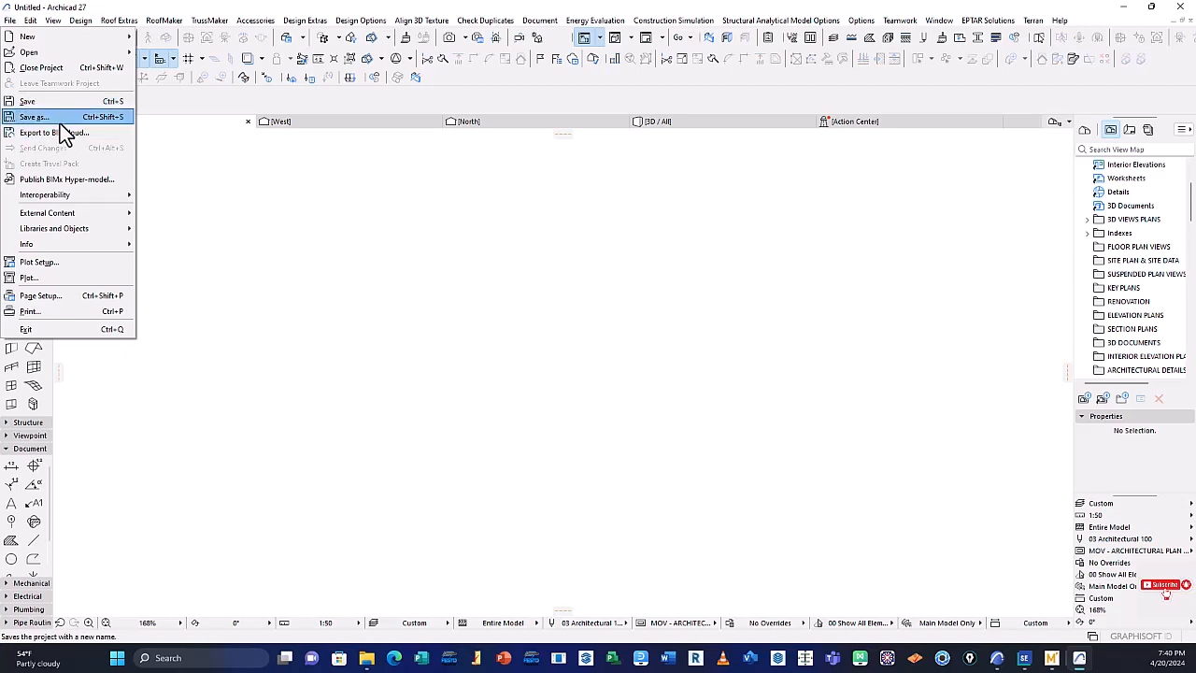
{"action": "left_click", "coordinate": [46, 103]}
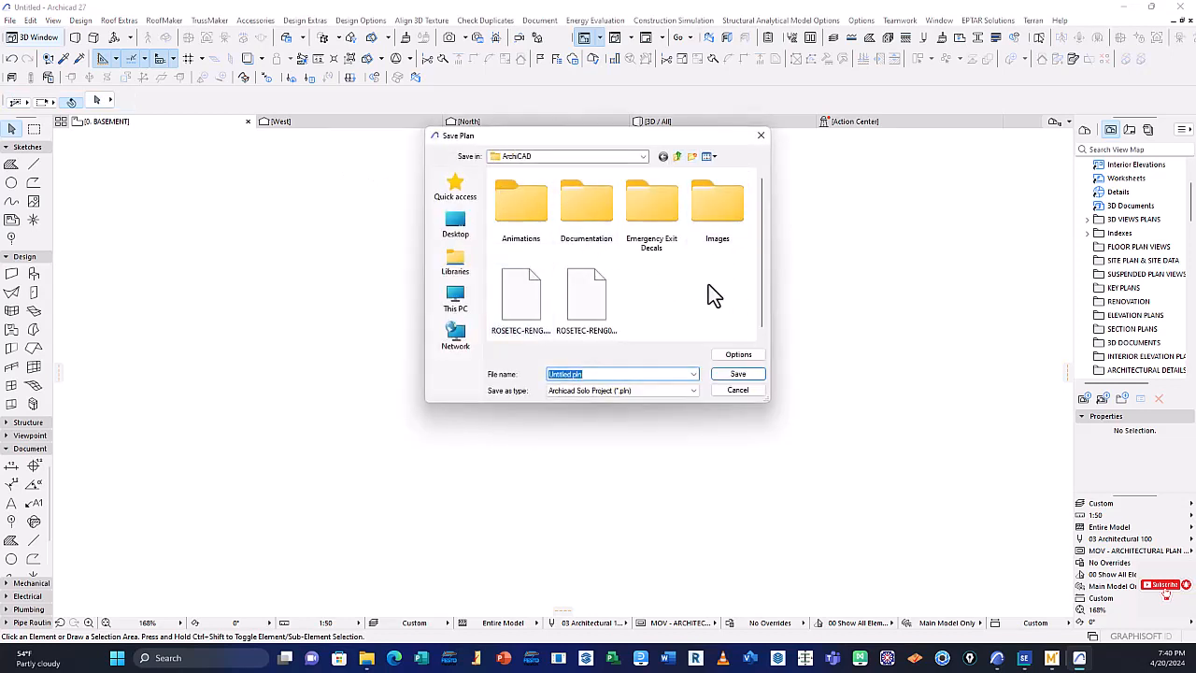
{"action": "left_click_drag", "start_coordinate": [586, 136], "coordinate": [569, 154]}
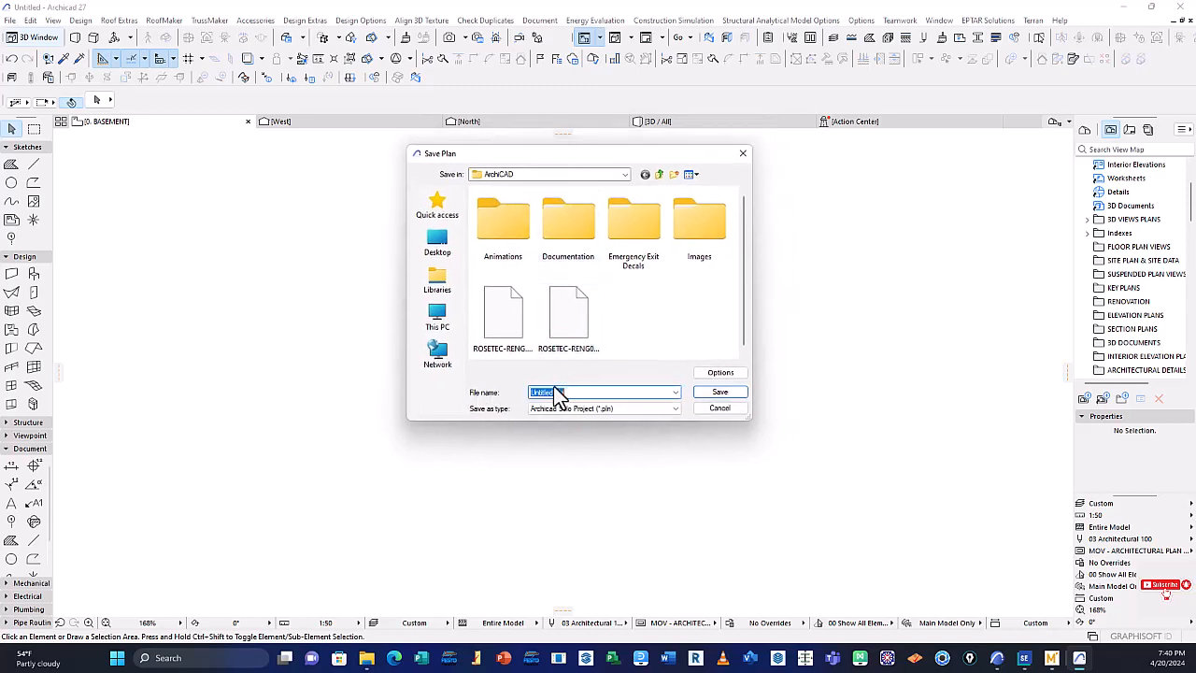
{"action": "left_click", "coordinate": [625, 412]}
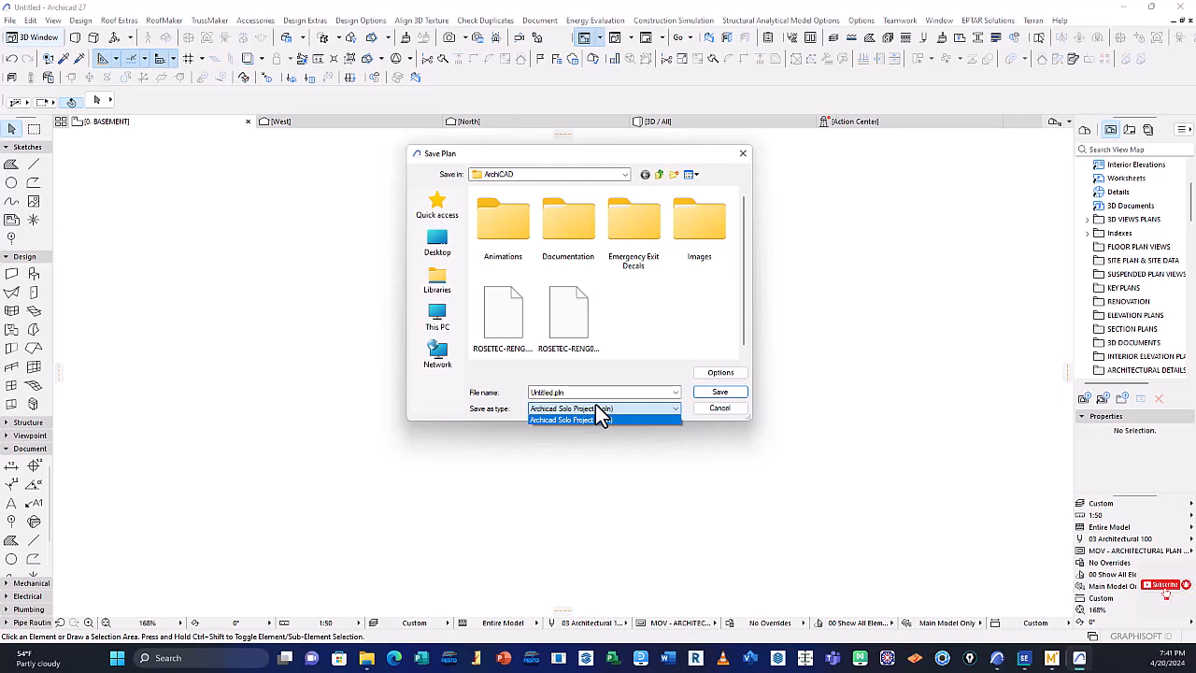
{"action": "left_click", "coordinate": [606, 420]}
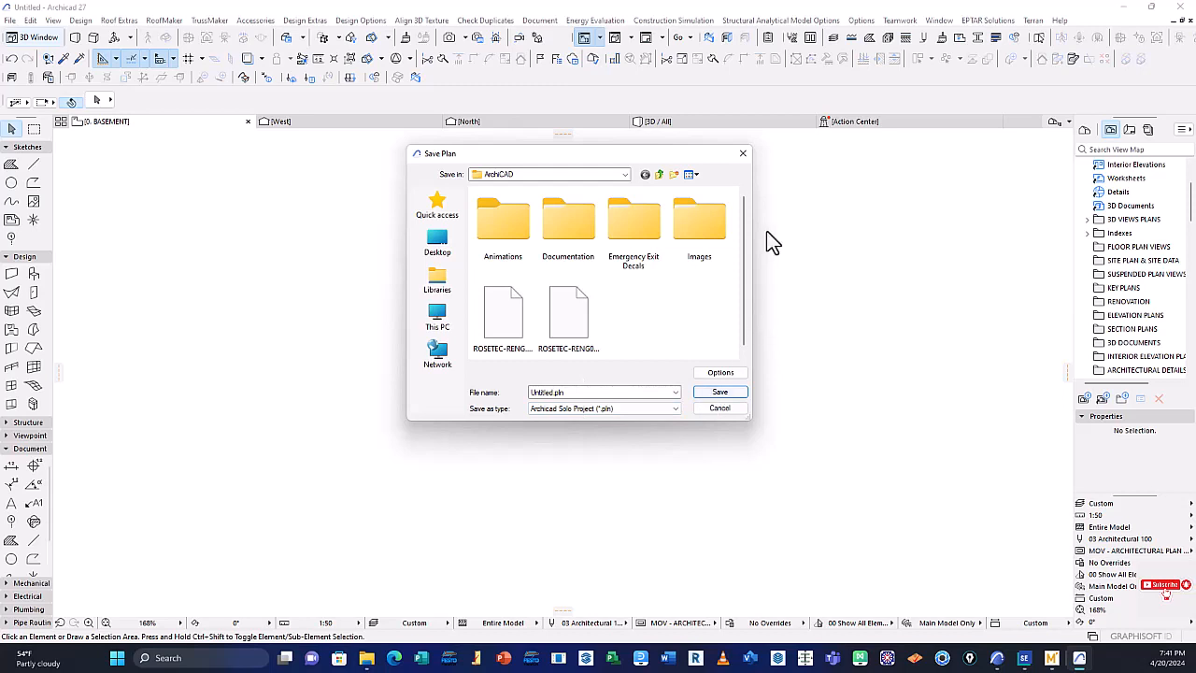
{"action": "left_click", "coordinate": [743, 152]}
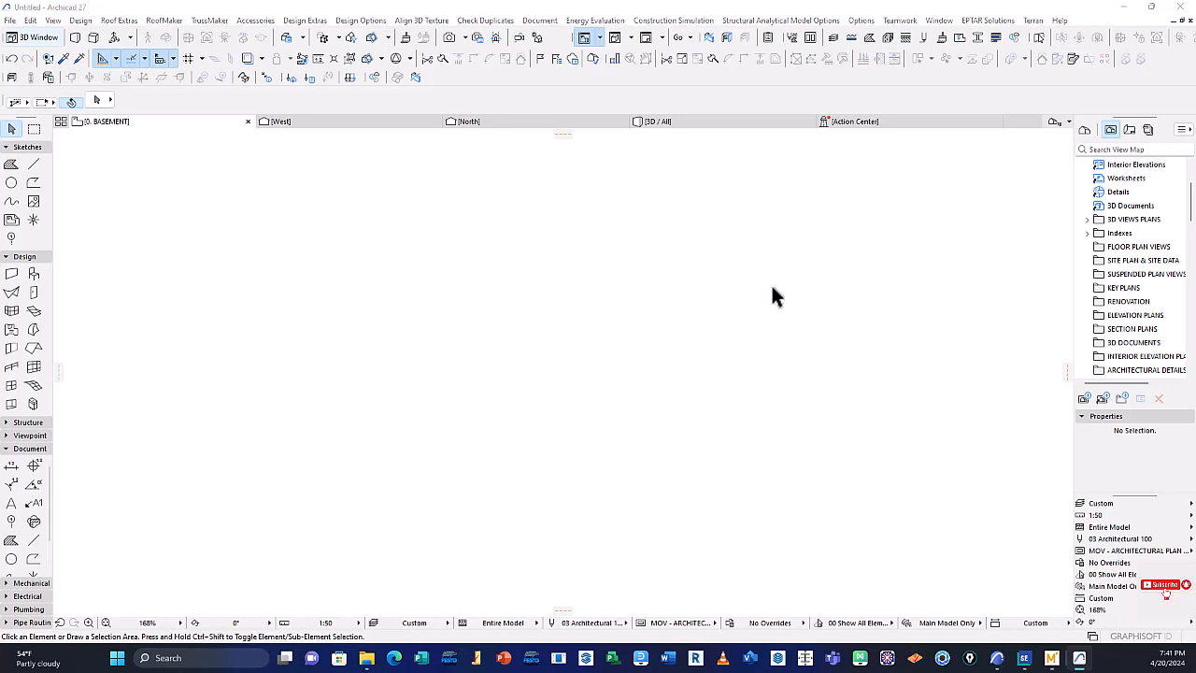
{"action": "key", "text": "ctrl+s"}
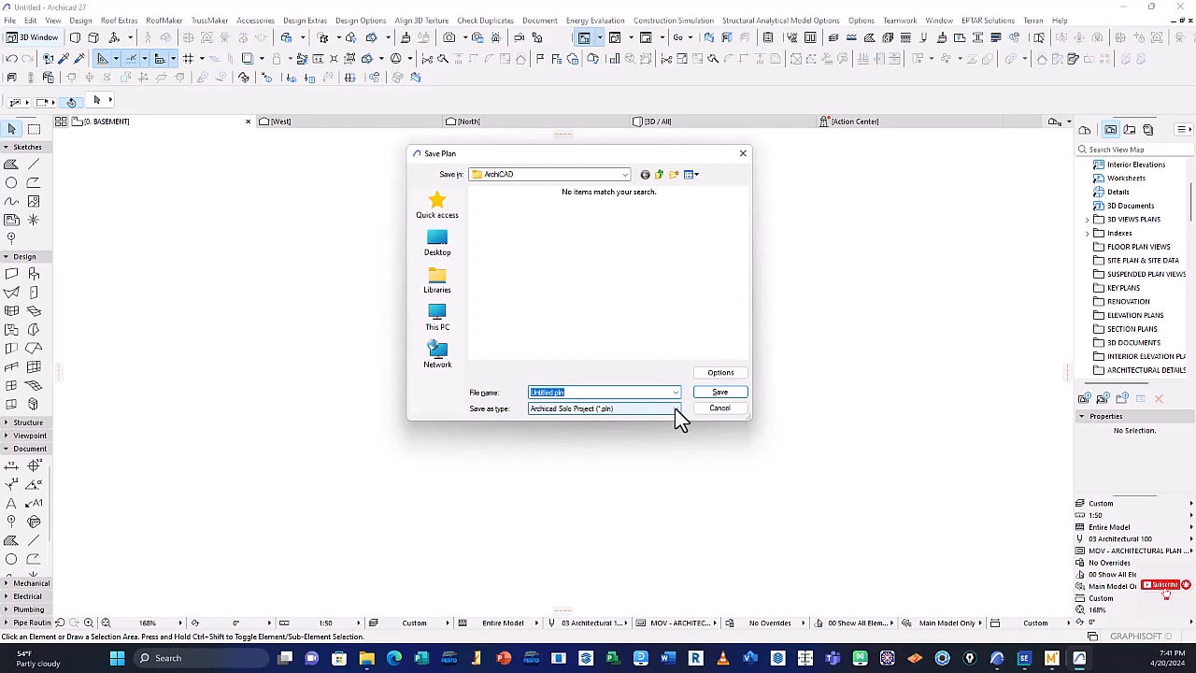
{"action": "left_click", "coordinate": [674, 409]}
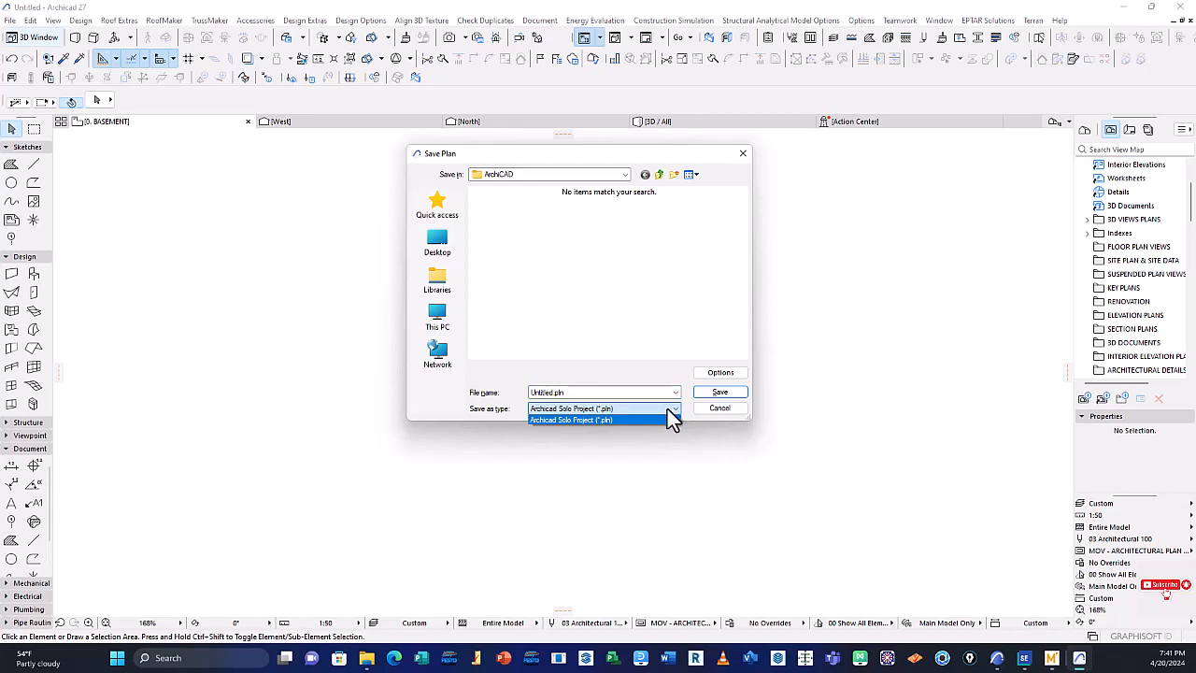
{"action": "left_click", "coordinate": [743, 157]}
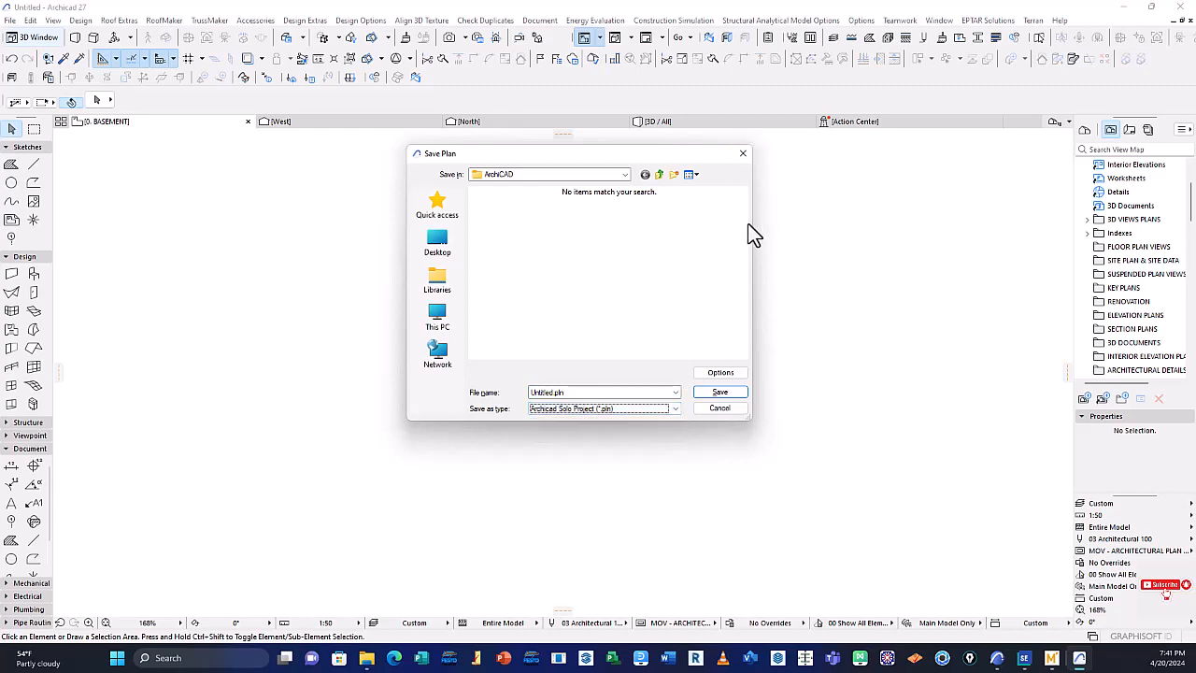
{"action": "left_click", "coordinate": [745, 154]}
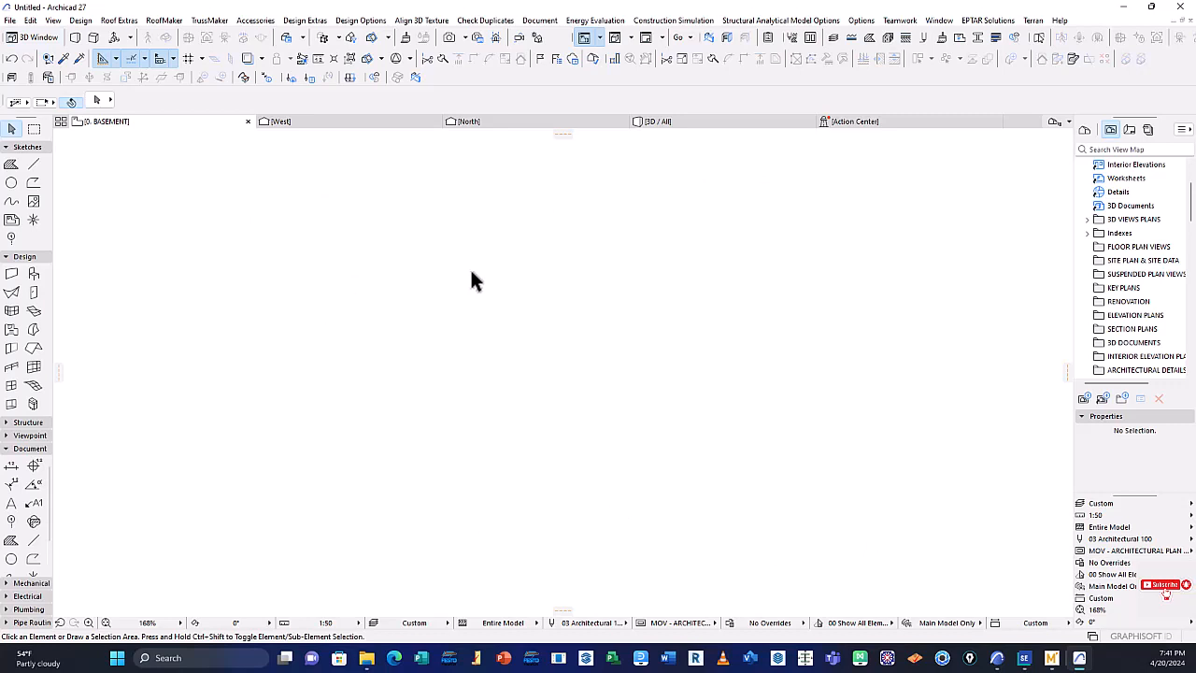
Switch to the 3D / All view, check the file types offered by Save there, and dismiss the dialog without saving
{"action": "left_click", "coordinate": [692, 123]}
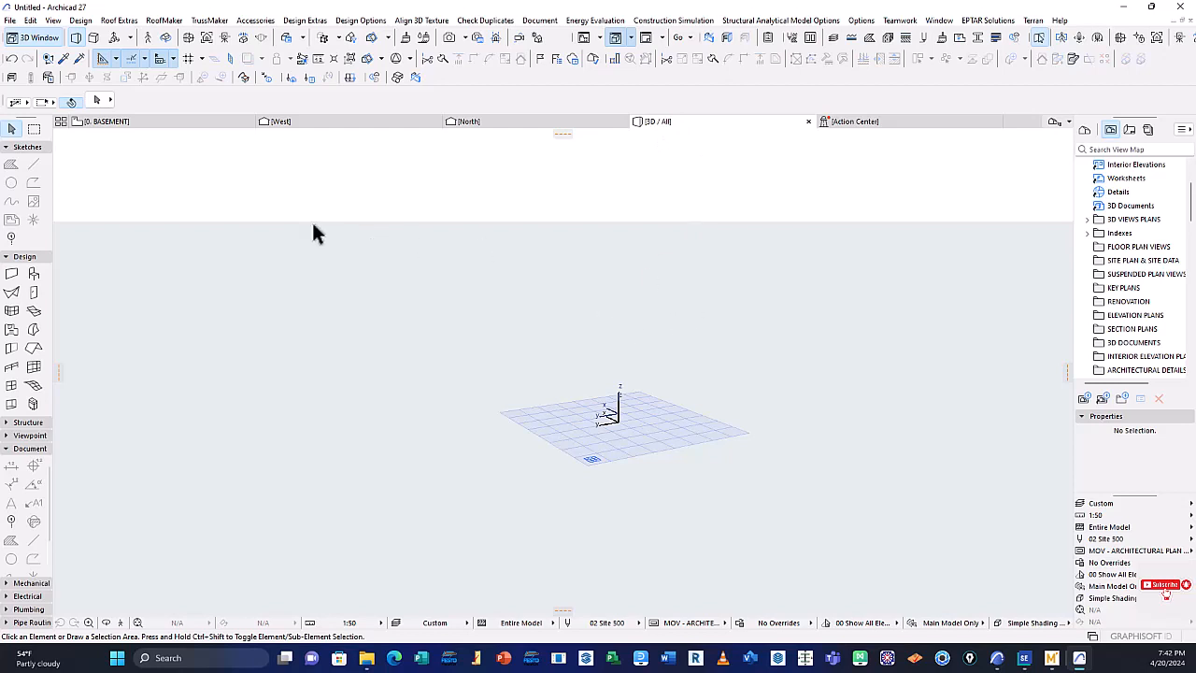
{"action": "left_click", "coordinate": [10, 19]}
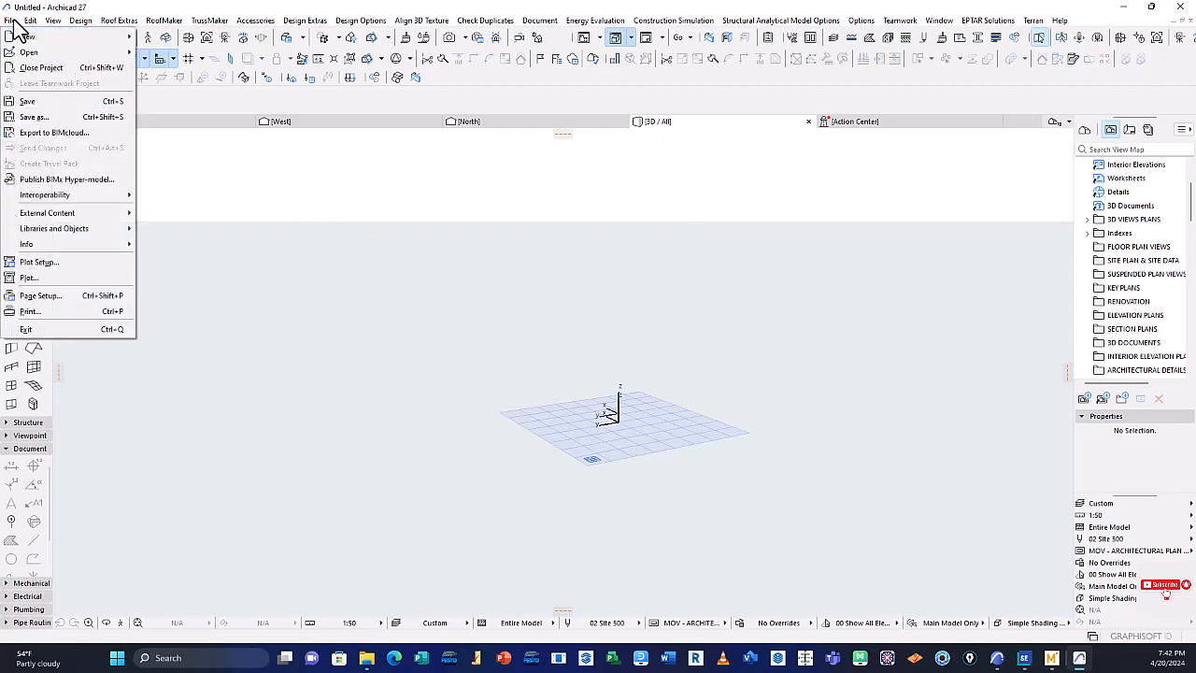
{"action": "left_click", "coordinate": [49, 98]}
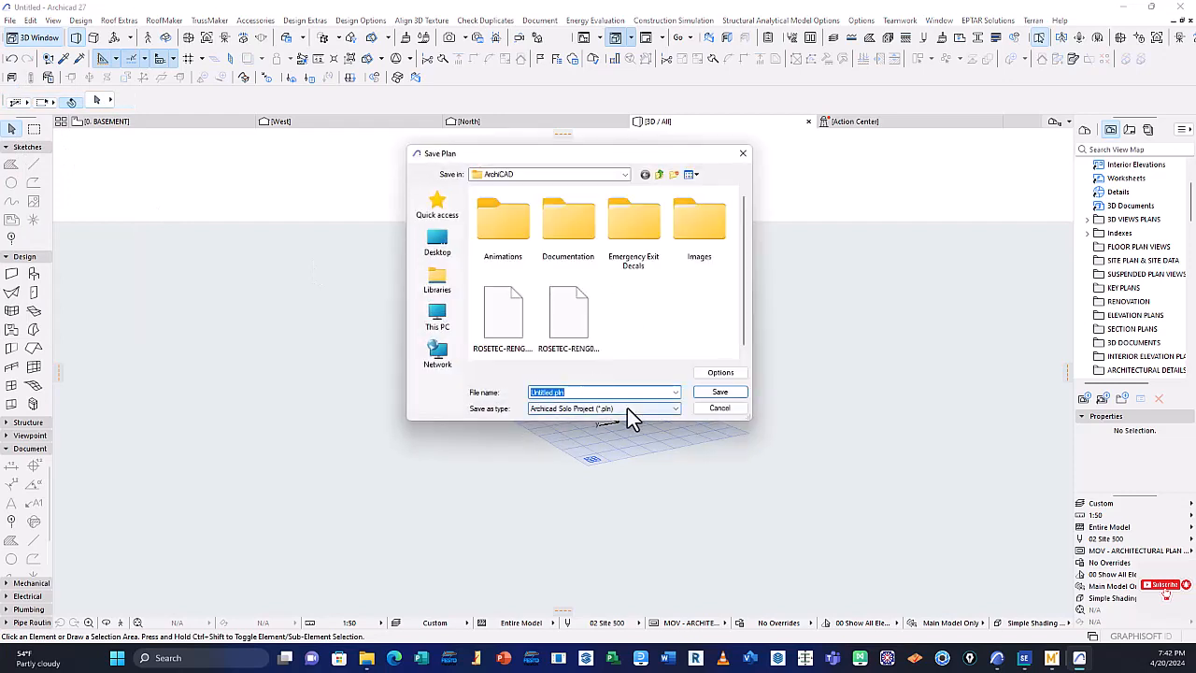
{"action": "left_click", "coordinate": [674, 408]}
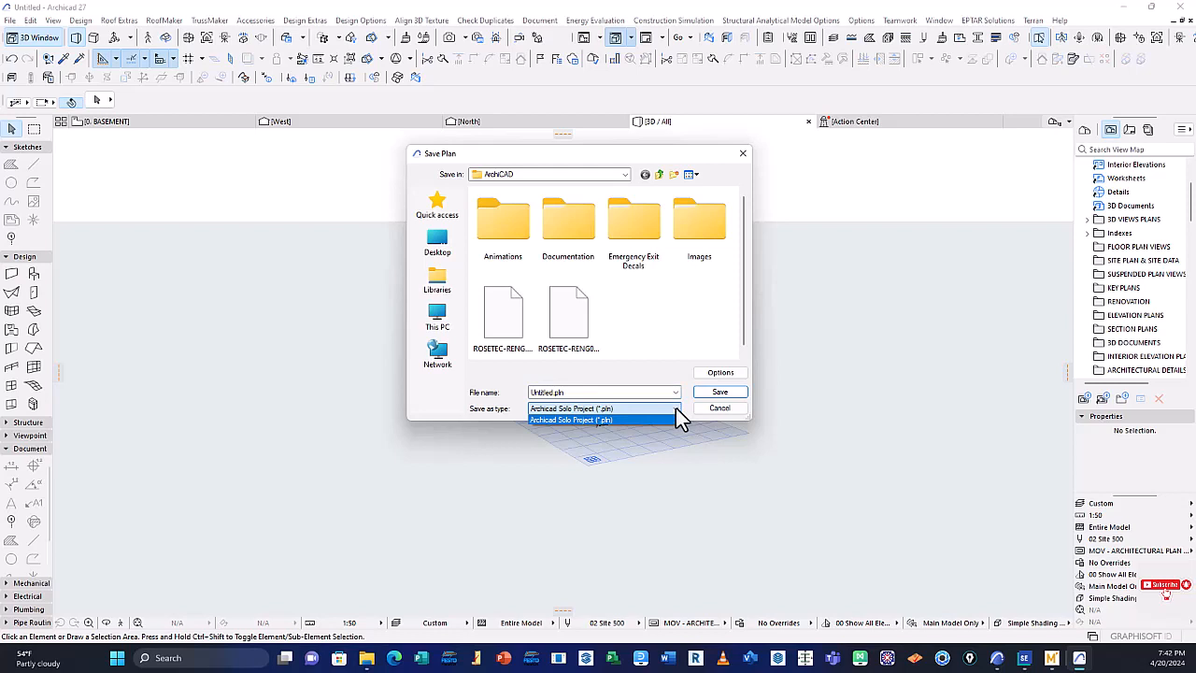
{"action": "left_click", "coordinate": [676, 407]}
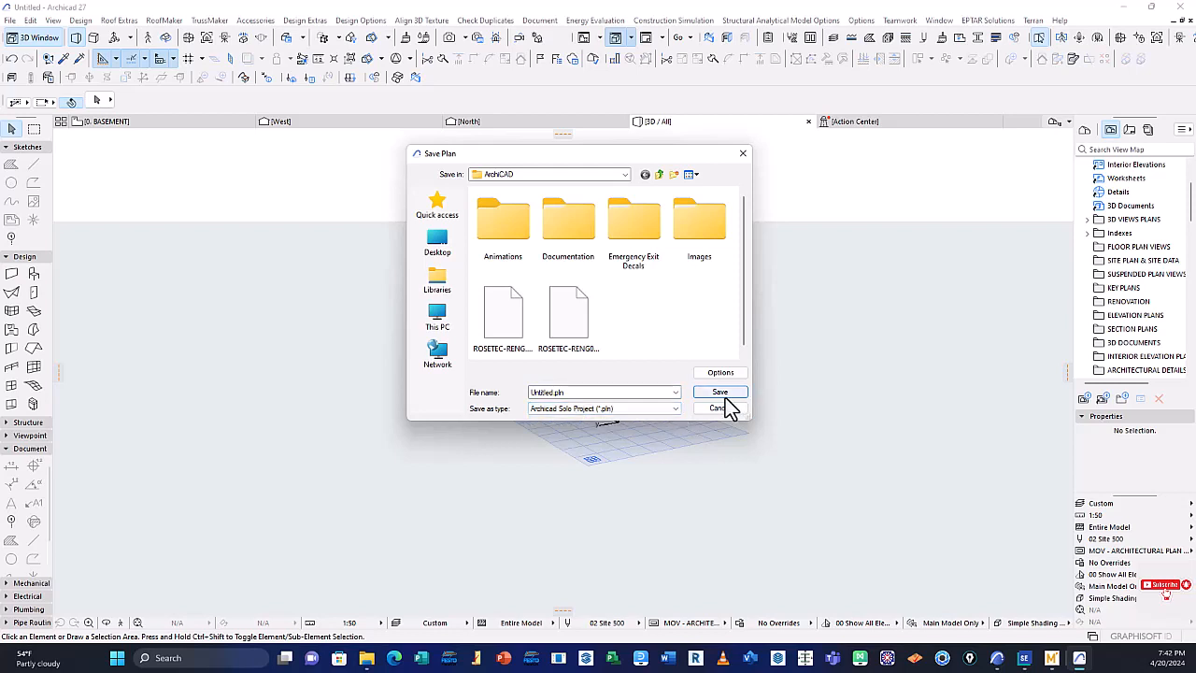
{"action": "left_click", "coordinate": [743, 153]}
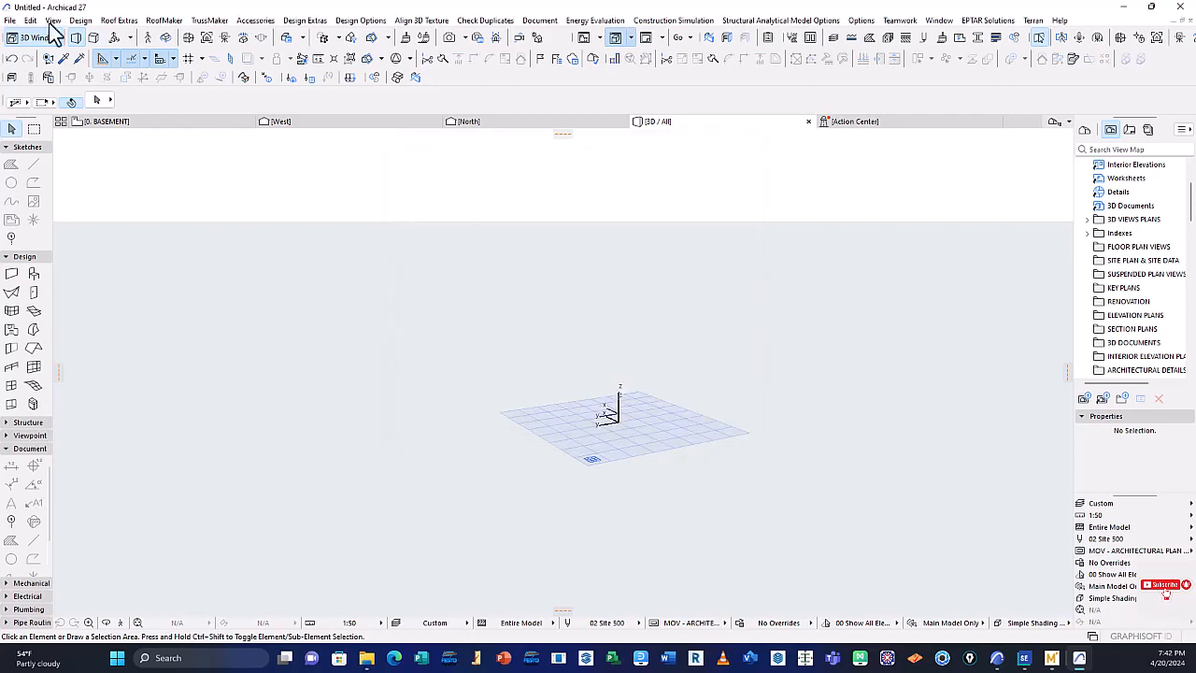
Start Save As from the 3D view and review the available file formats, keeping Archicad Project Template (*.tpl)
{"action": "left_click", "coordinate": [11, 20]}
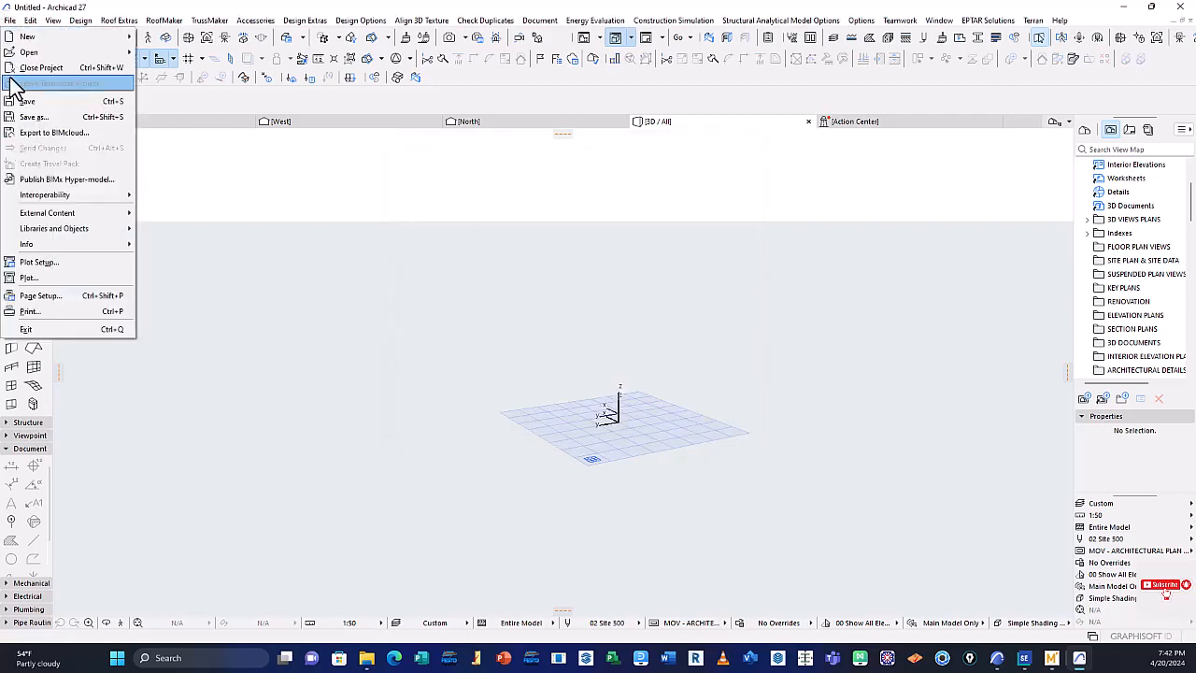
{"action": "left_click", "coordinate": [44, 117]}
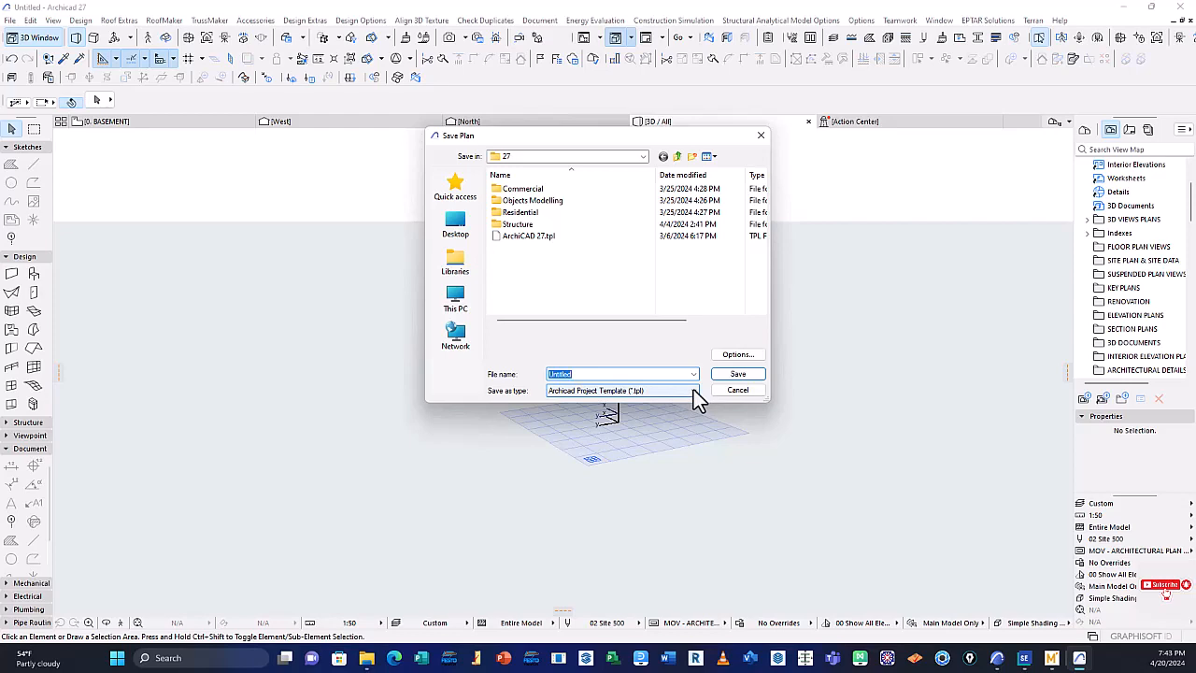
{"action": "left_click", "coordinate": [693, 390]}
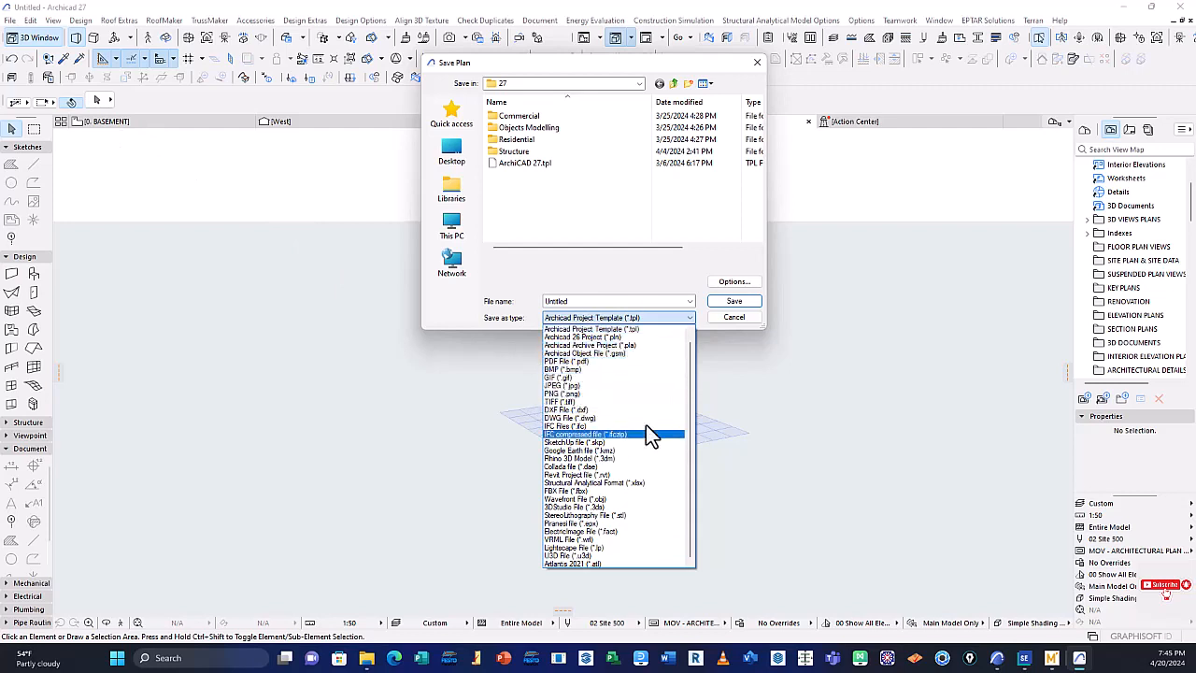
{"action": "left_click", "coordinate": [659, 274]}
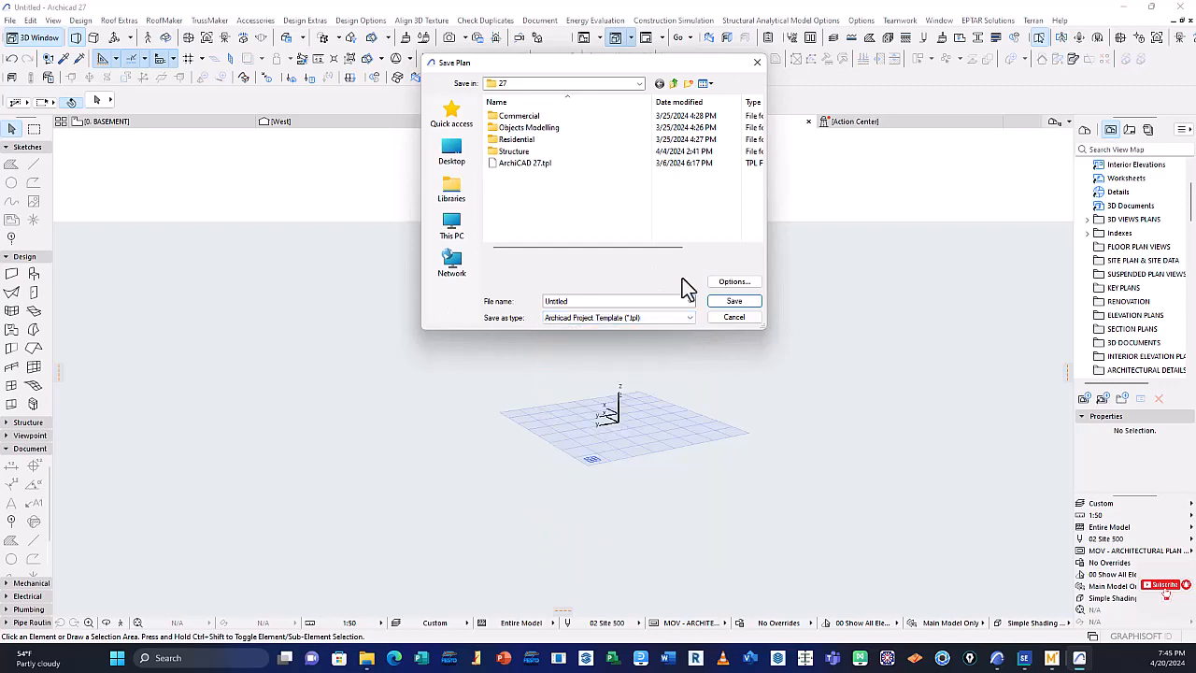
Examine the Compress file save option for the project template, keep it enabled, and close Save As without saving
{"action": "left_click", "coordinate": [735, 284]}
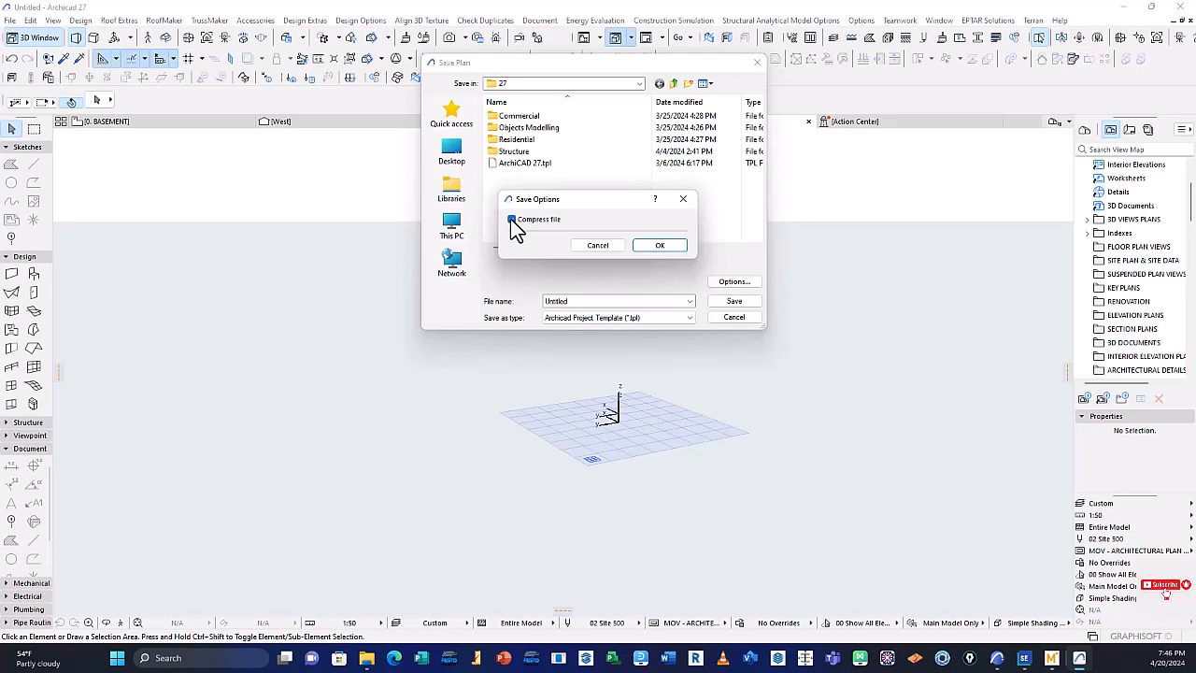
{"action": "left_click", "coordinate": [512, 220]}
{"action": "left_click", "coordinate": [512, 219]}
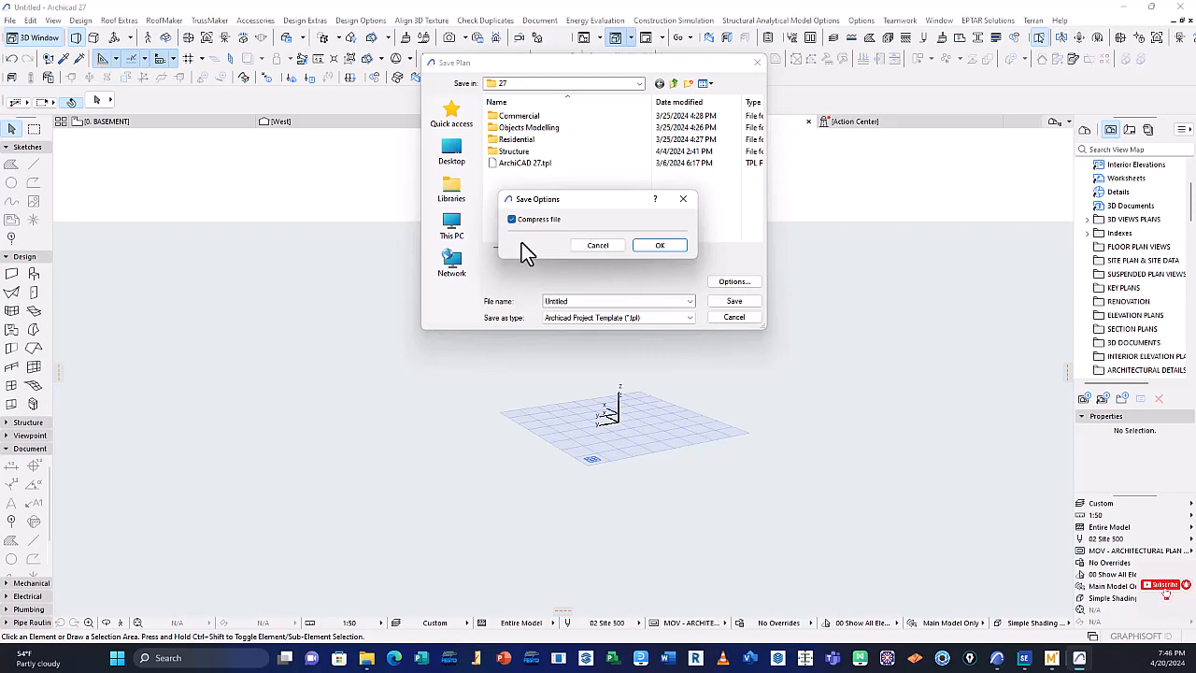
{"action": "left_click", "coordinate": [665, 246]}
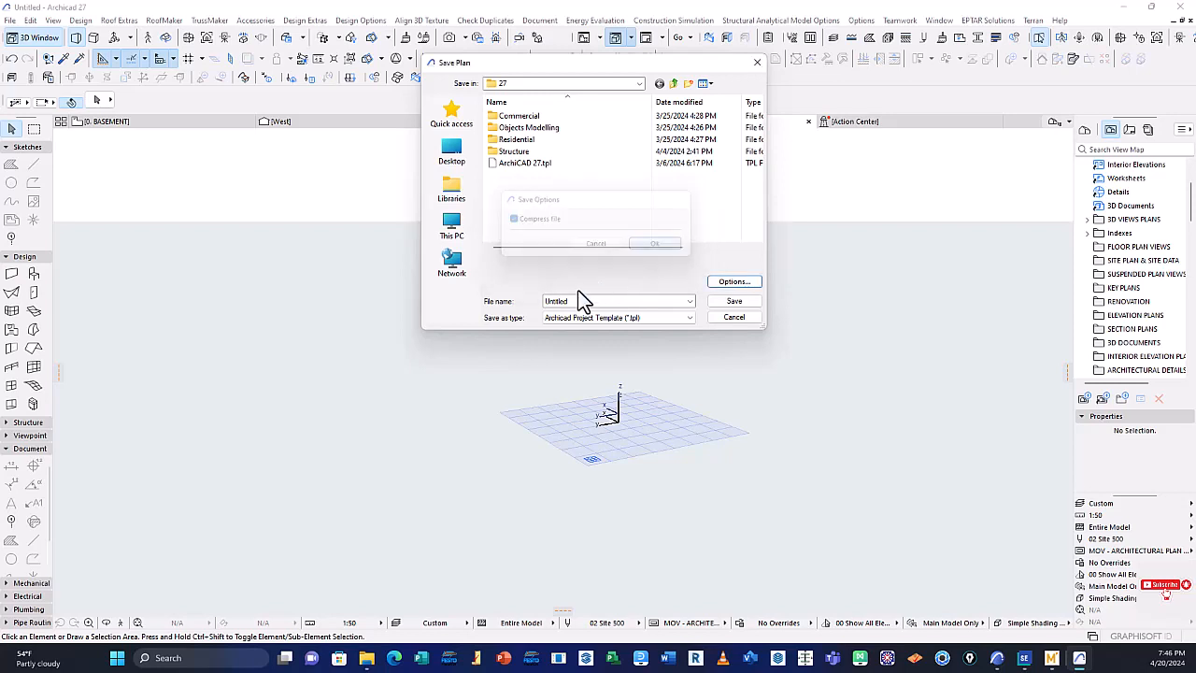
{"action": "left_click", "coordinate": [734, 302]}
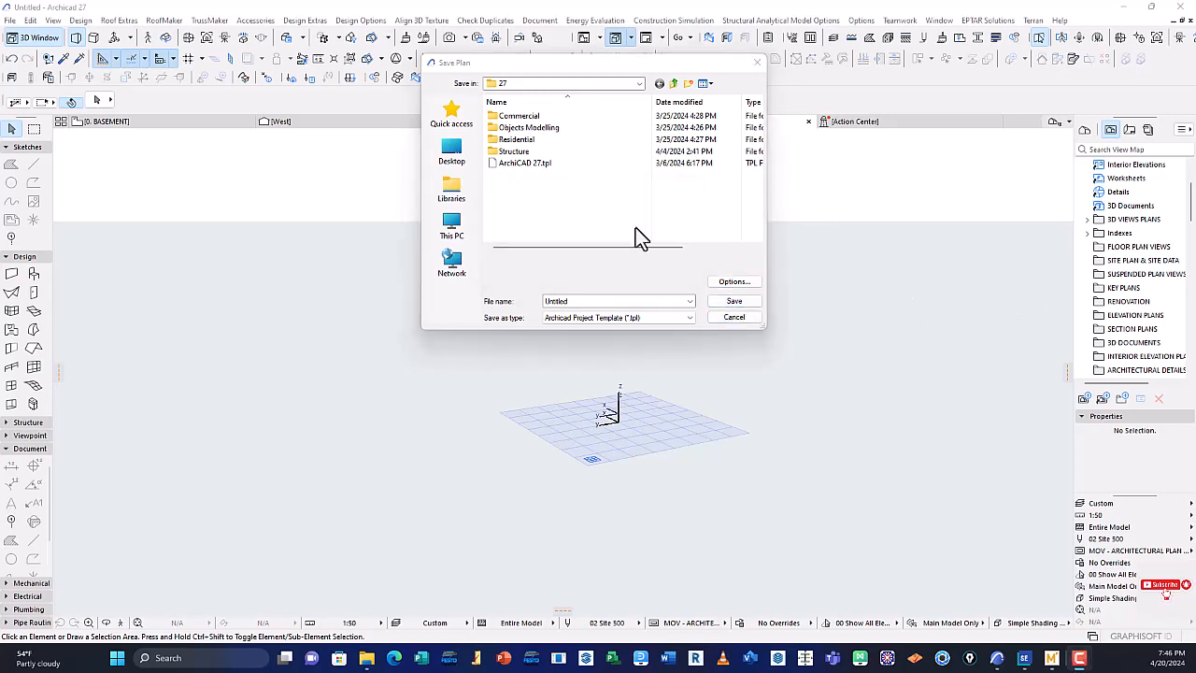
{"action": "left_click", "coordinate": [757, 63]}
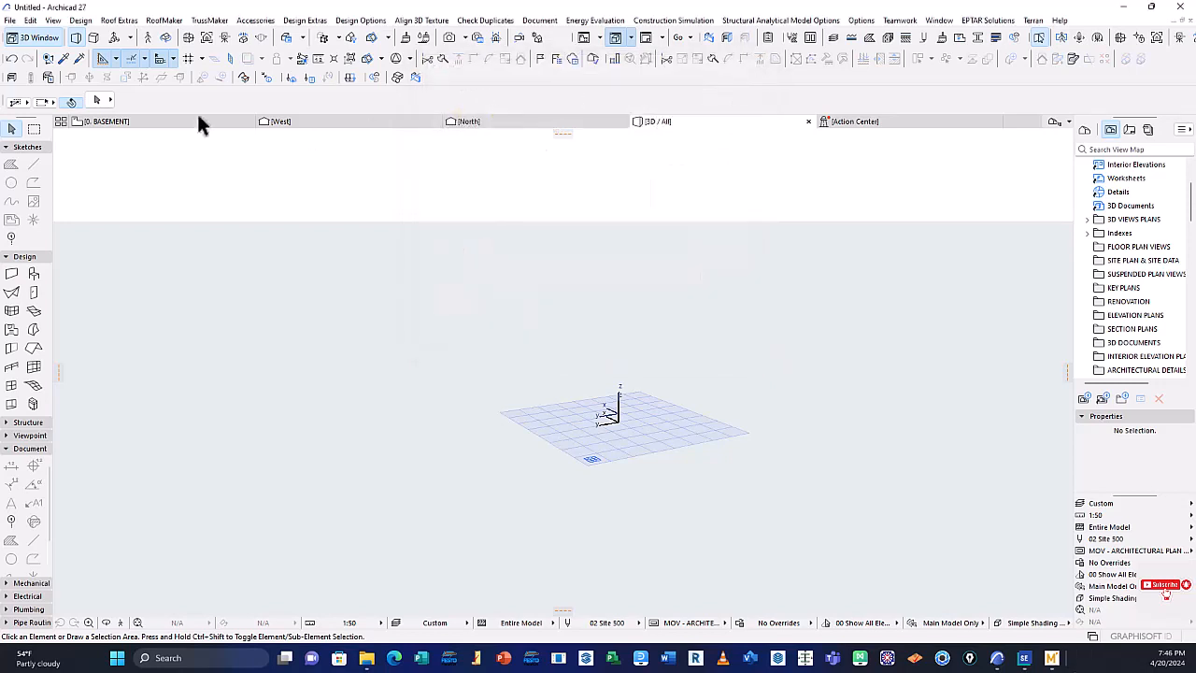
Review the Interoperability commands from the 3D view, including the Merge from File and Merge from BIMcloud options
{"action": "left_click", "coordinate": [10, 20]}
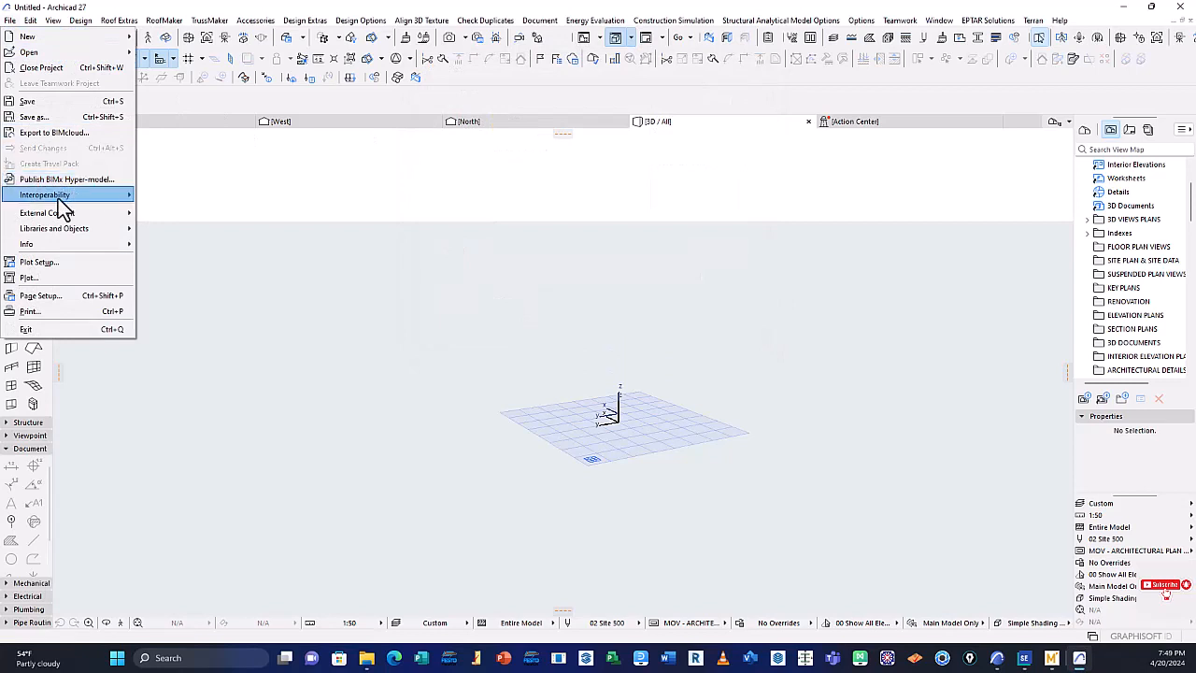
{"action": "mouse_move", "coordinate": [49, 195]}
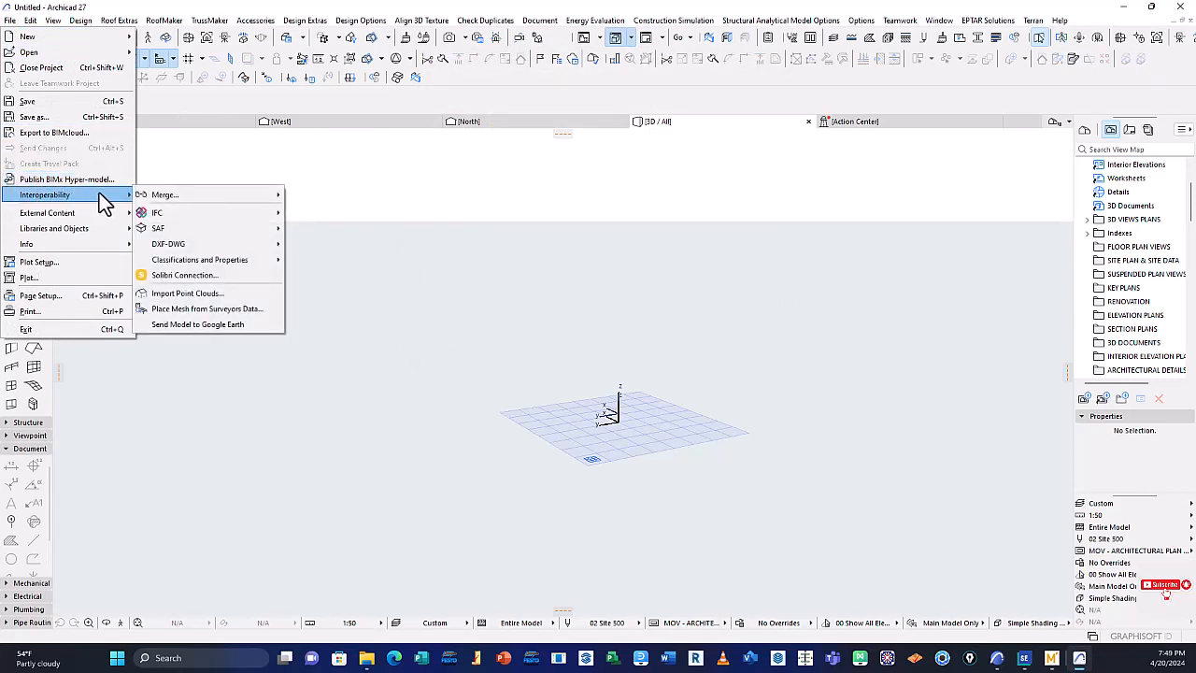
{"action": "mouse_move", "coordinate": [155, 196]}
{"action": "mouse_move", "coordinate": [200, 196]}
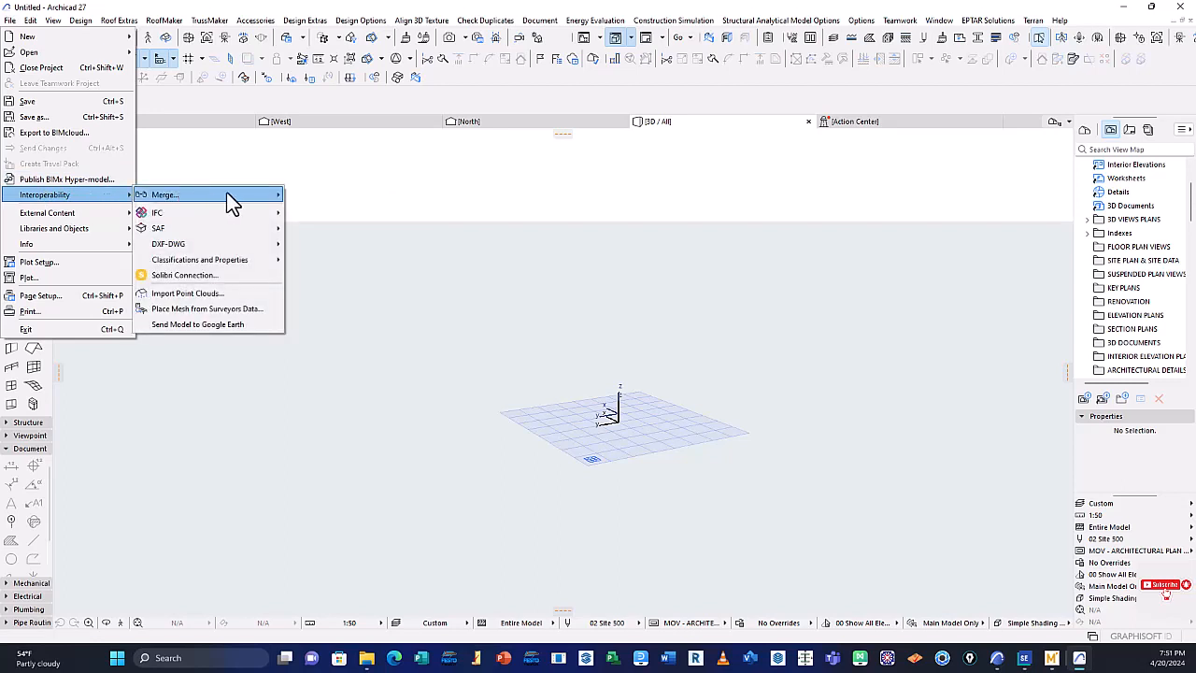
{"action": "mouse_move", "coordinate": [233, 192]}
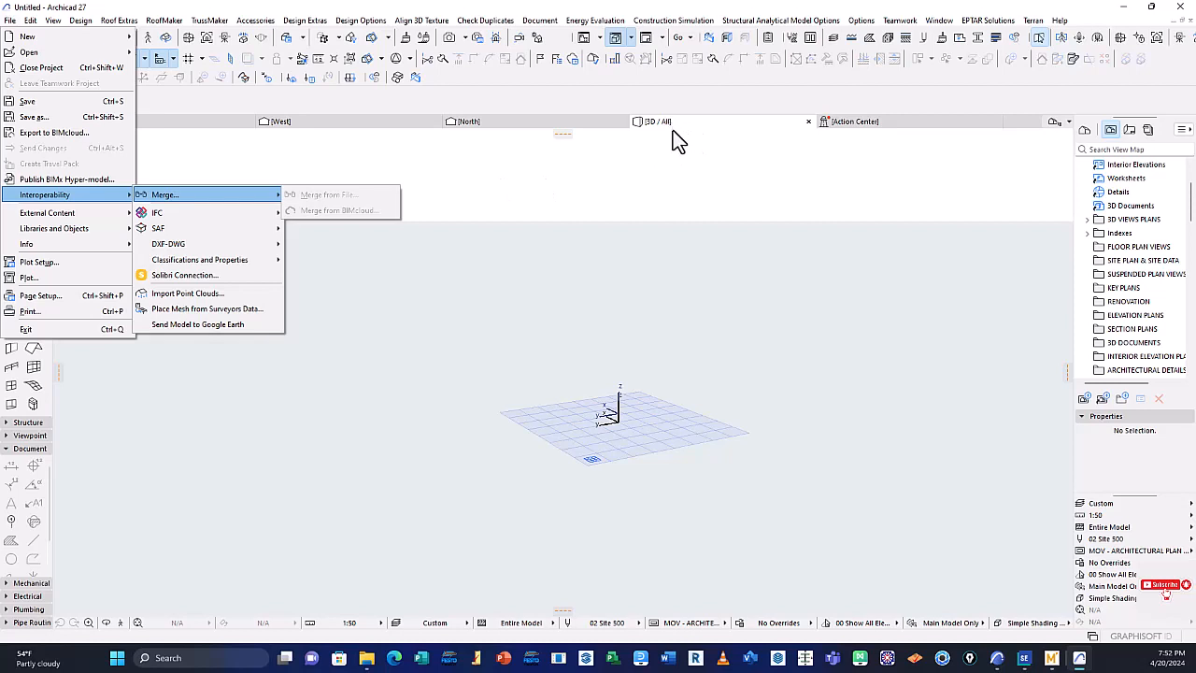
{"action": "left_click", "coordinate": [525, 215]}
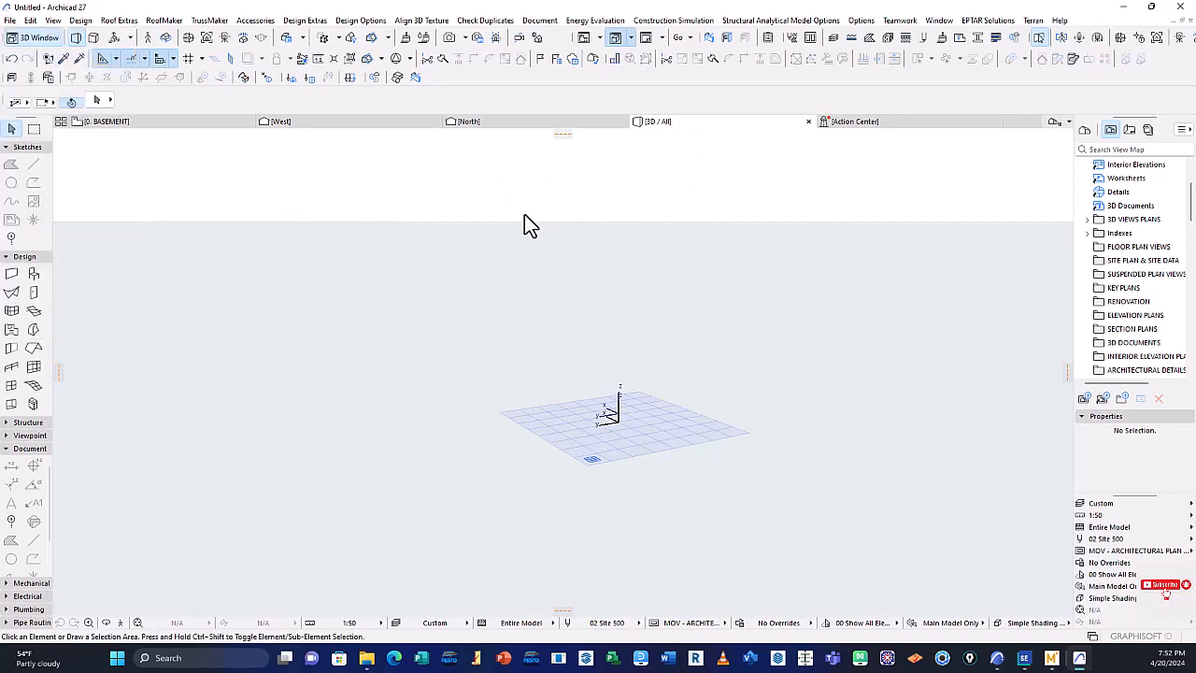
Switch to the 0. BASEMENT floor plan and start Merge from File there
{"action": "left_click", "coordinate": [160, 123]}
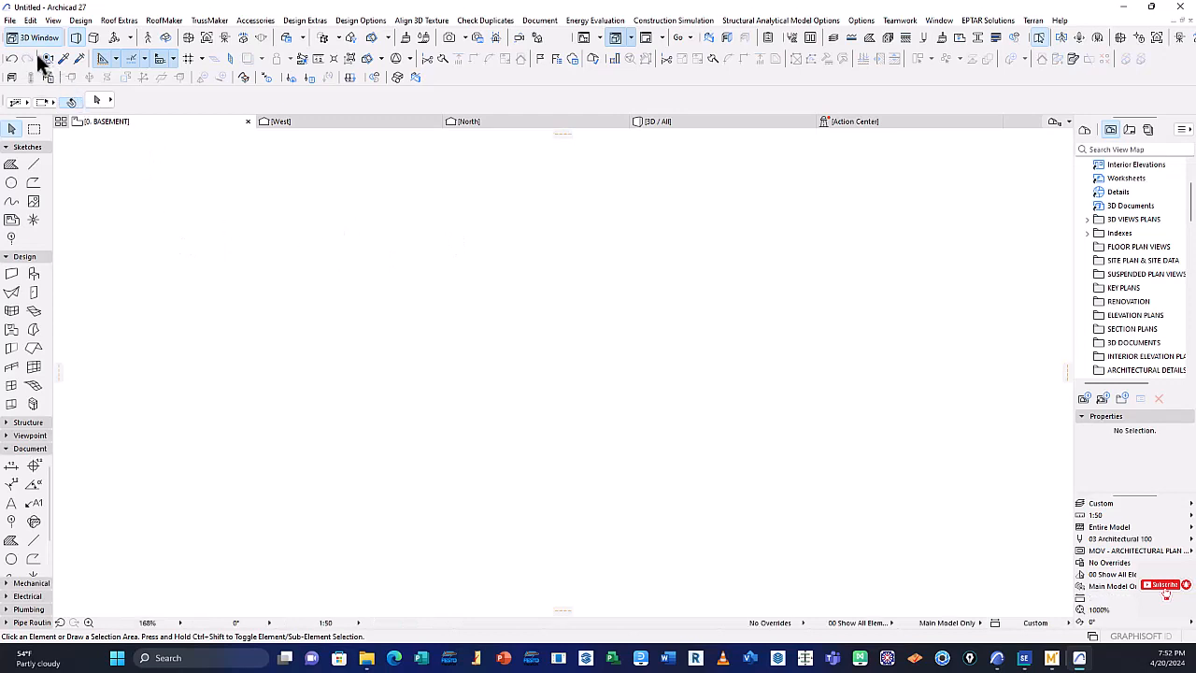
{"action": "left_click", "coordinate": [11, 20]}
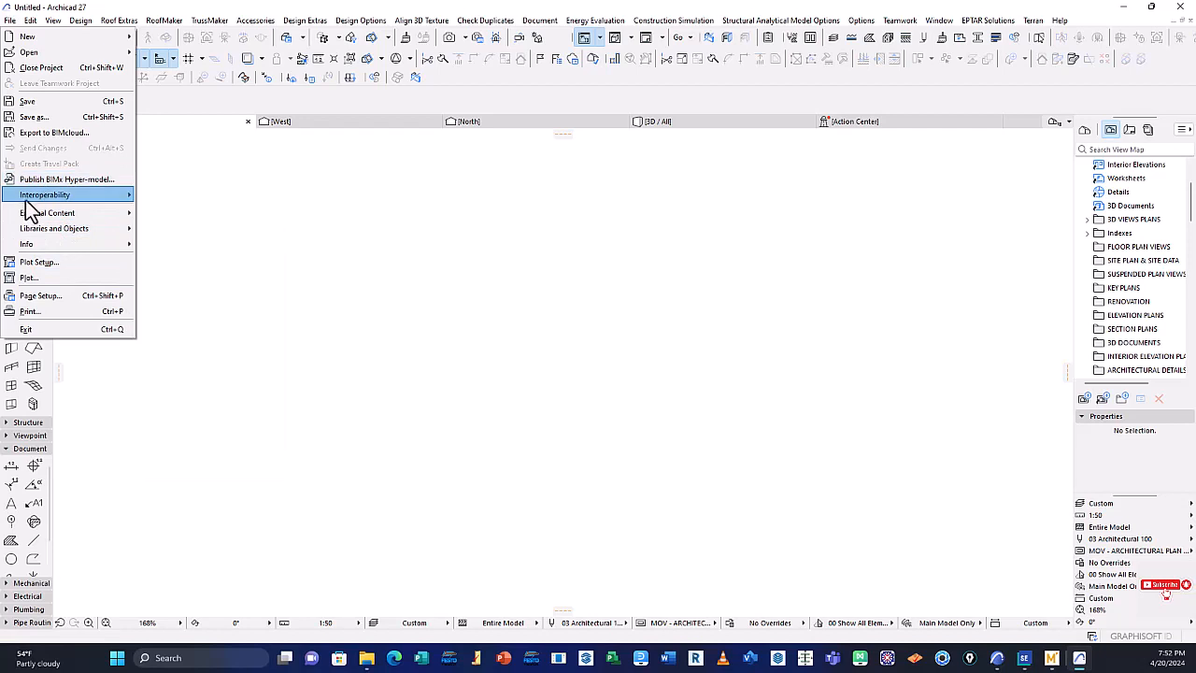
{"action": "mouse_move", "coordinate": [90, 197]}
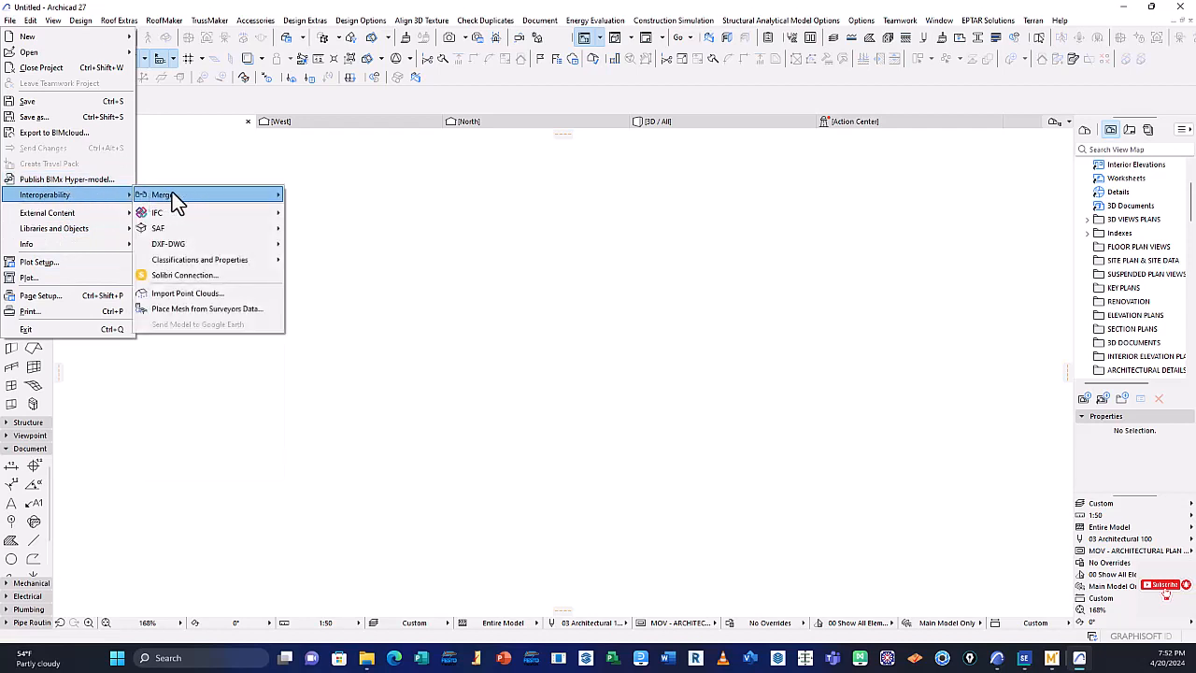
{"action": "mouse_move", "coordinate": [192, 197]}
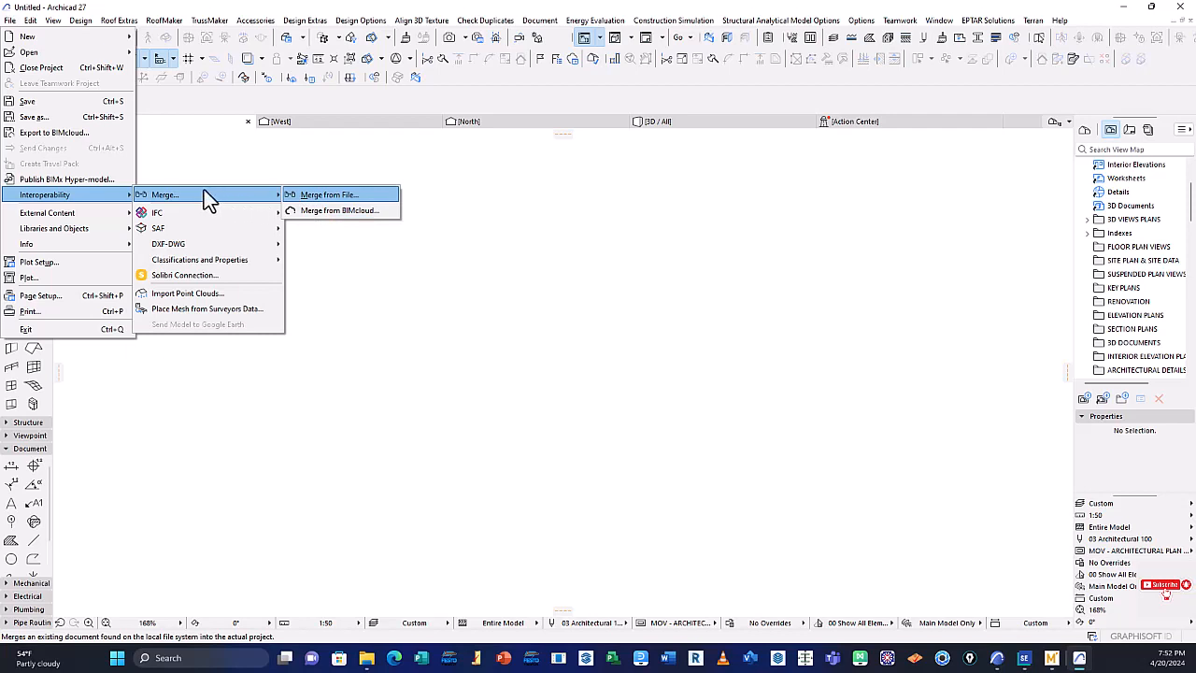
{"action": "left_click", "coordinate": [344, 194]}
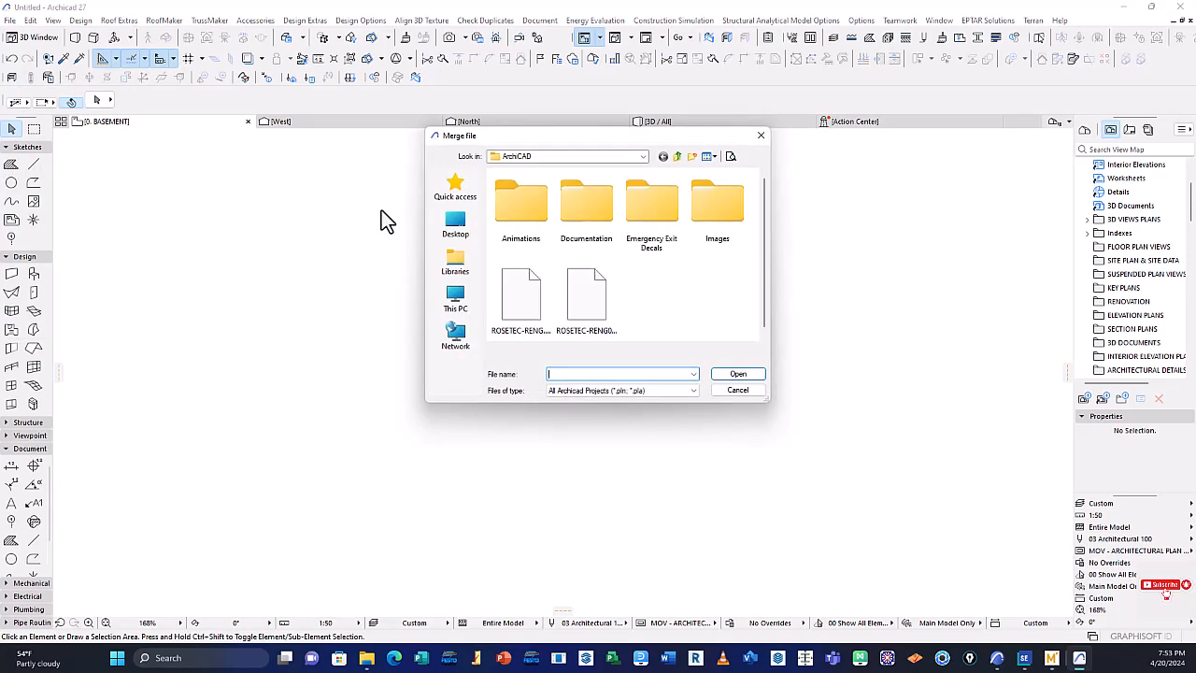
Select ROSETEC-RENG.pln, review the file types that can be merged, and cancel without merging
{"action": "left_click", "coordinate": [524, 295]}
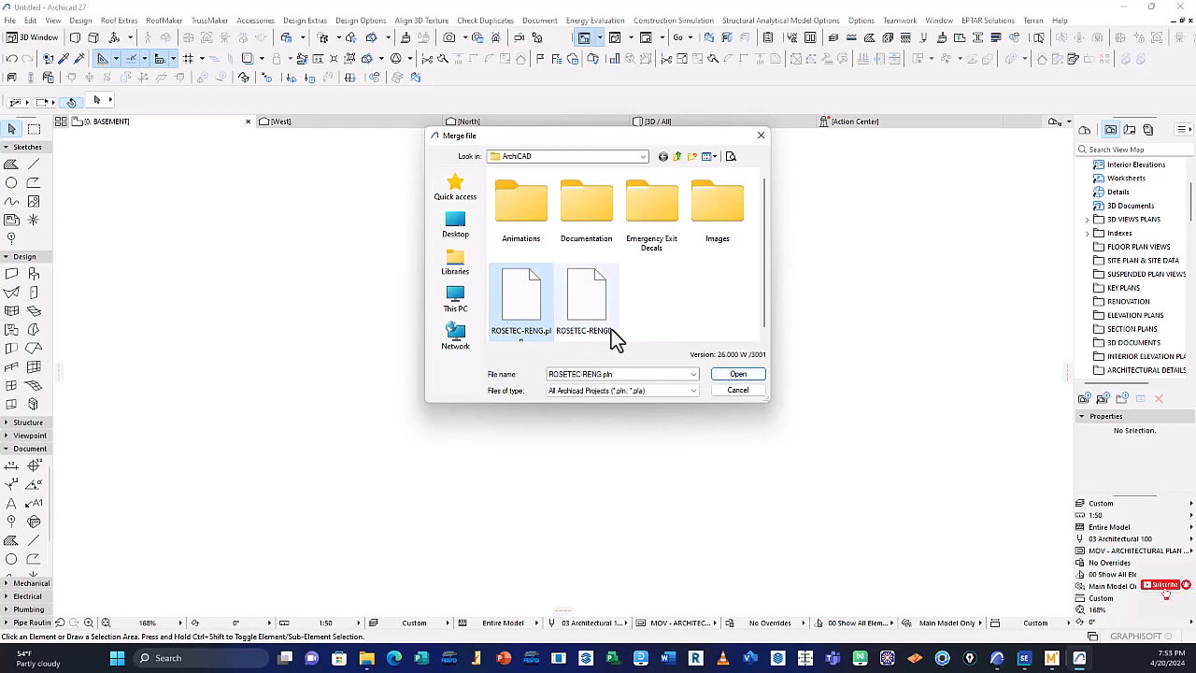
{"action": "left_click", "coordinate": [693, 391]}
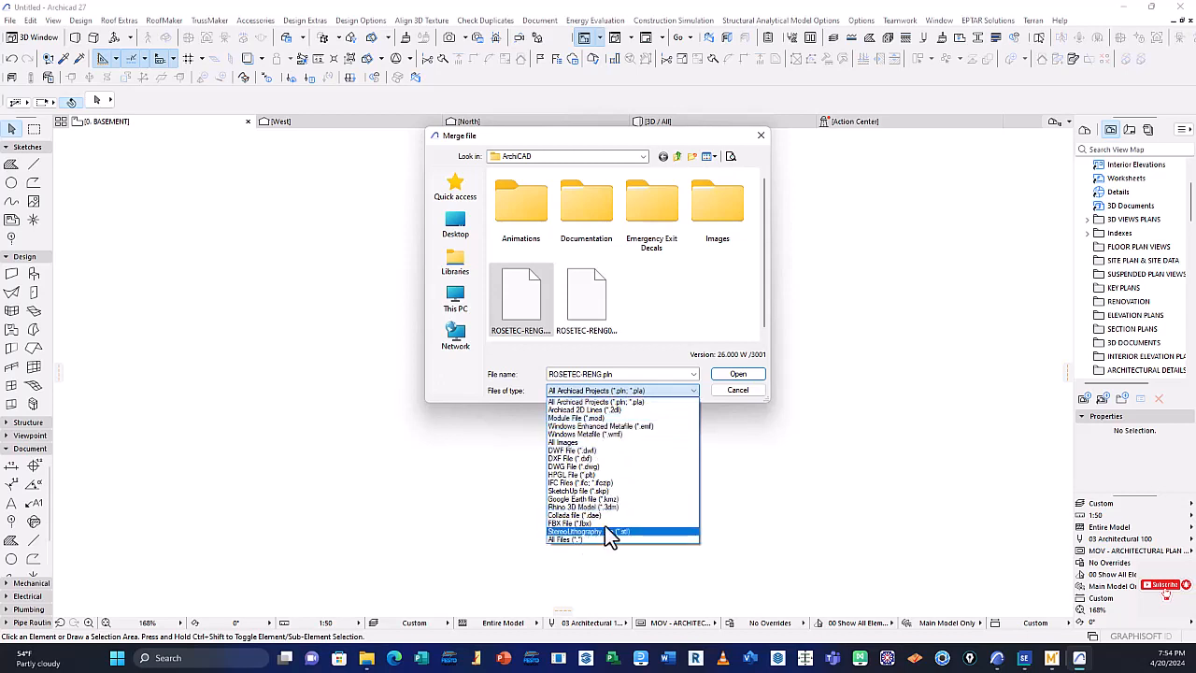
{"action": "left_click", "coordinate": [643, 353]}
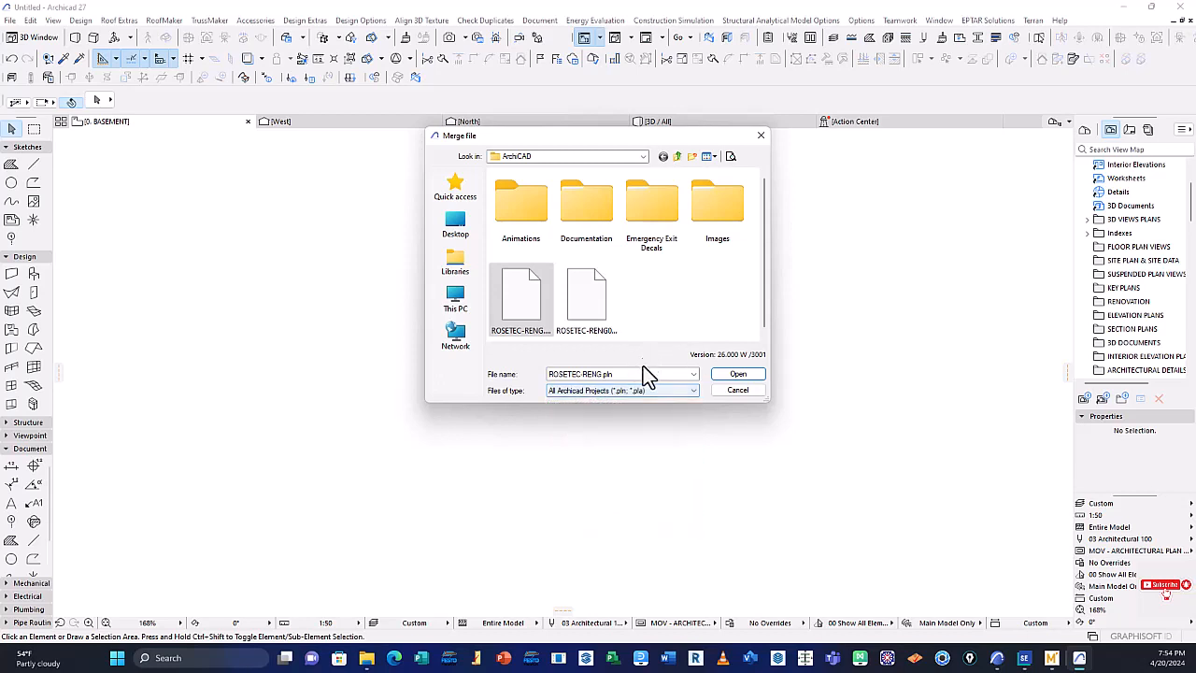
{"action": "left_click", "coordinate": [739, 392]}
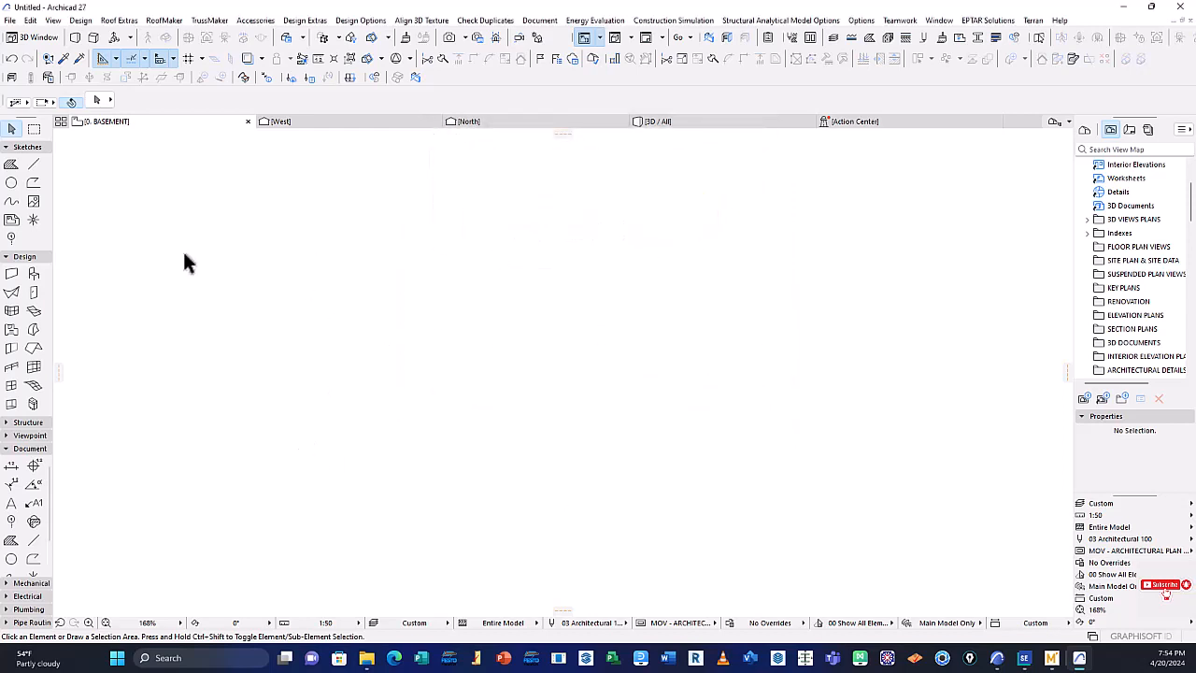
Start Merge from BIMcloud from the floor plan, view the BIMcloud login dialog, and cancel it
{"action": "left_click", "coordinate": [9, 20]}
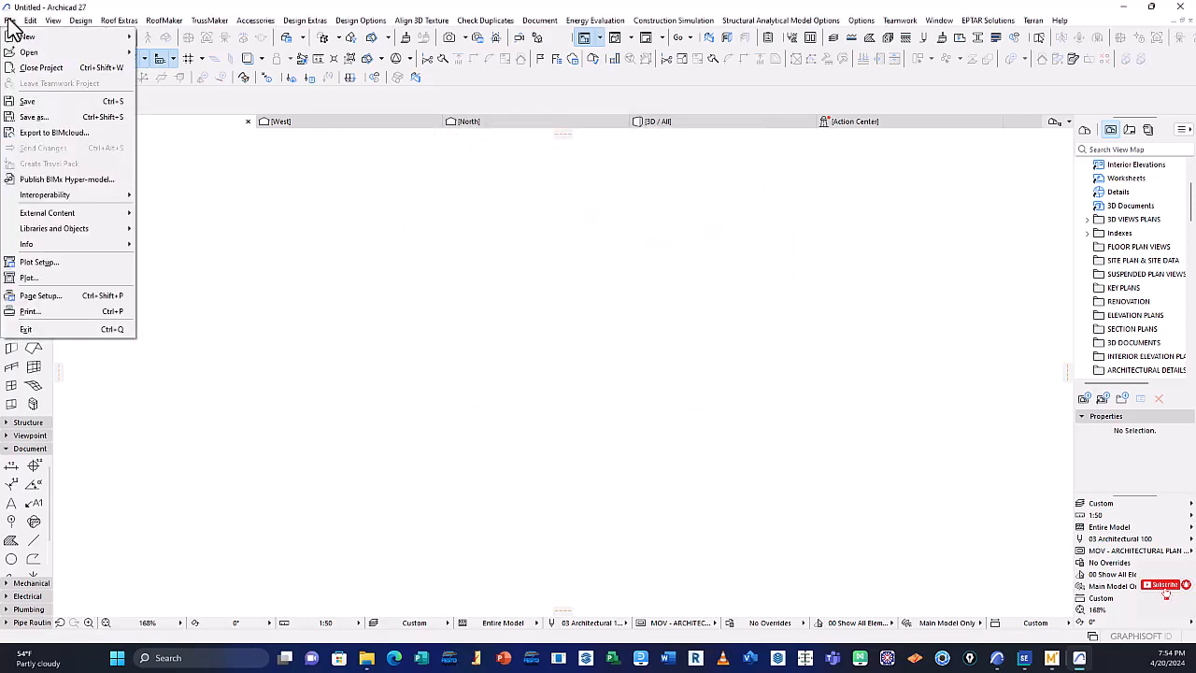
{"action": "mouse_move", "coordinate": [52, 194]}
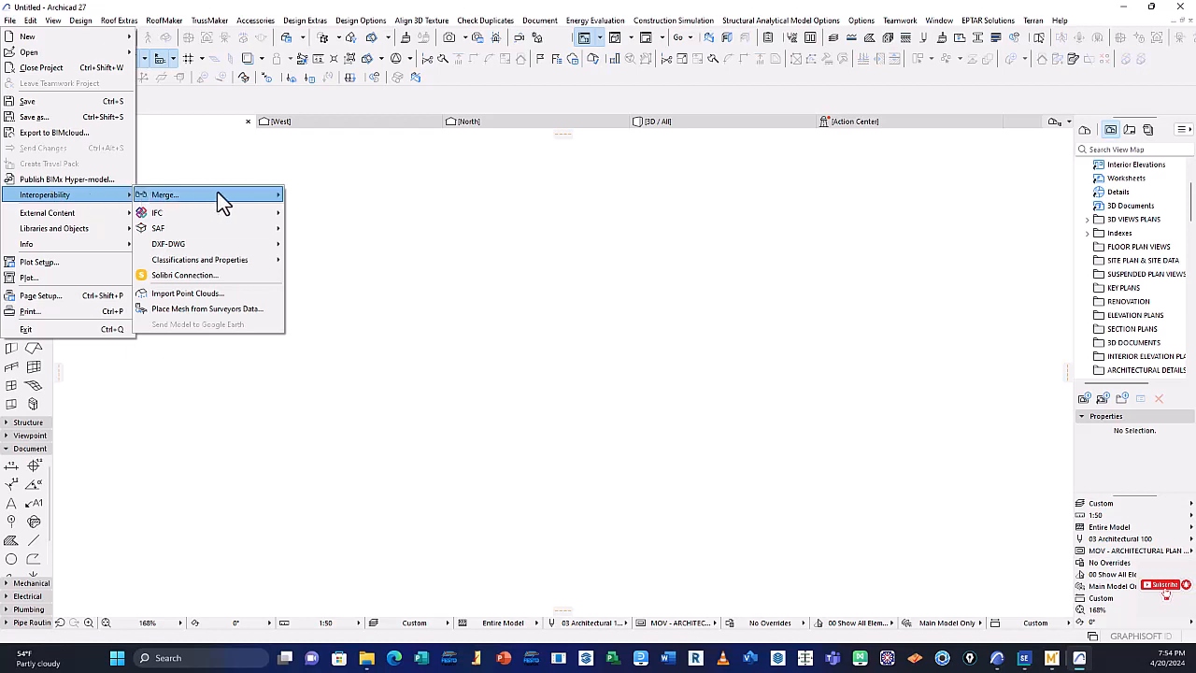
{"action": "mouse_move", "coordinate": [219, 200]}
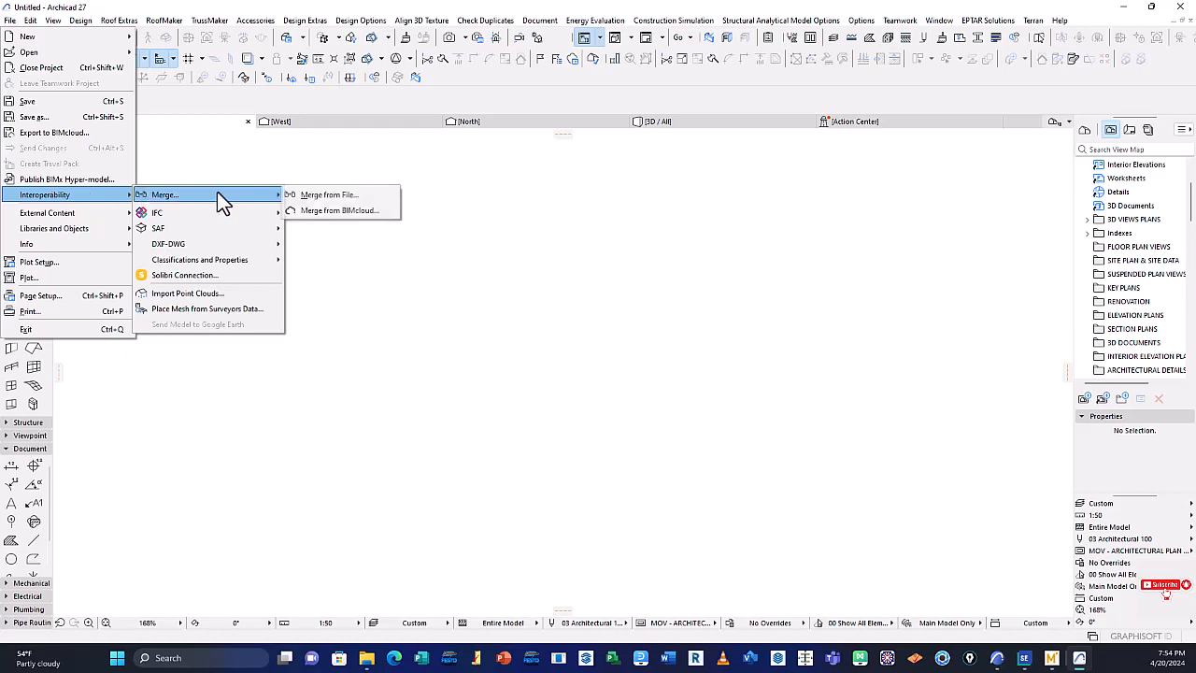
{"action": "left_click", "coordinate": [331, 211]}
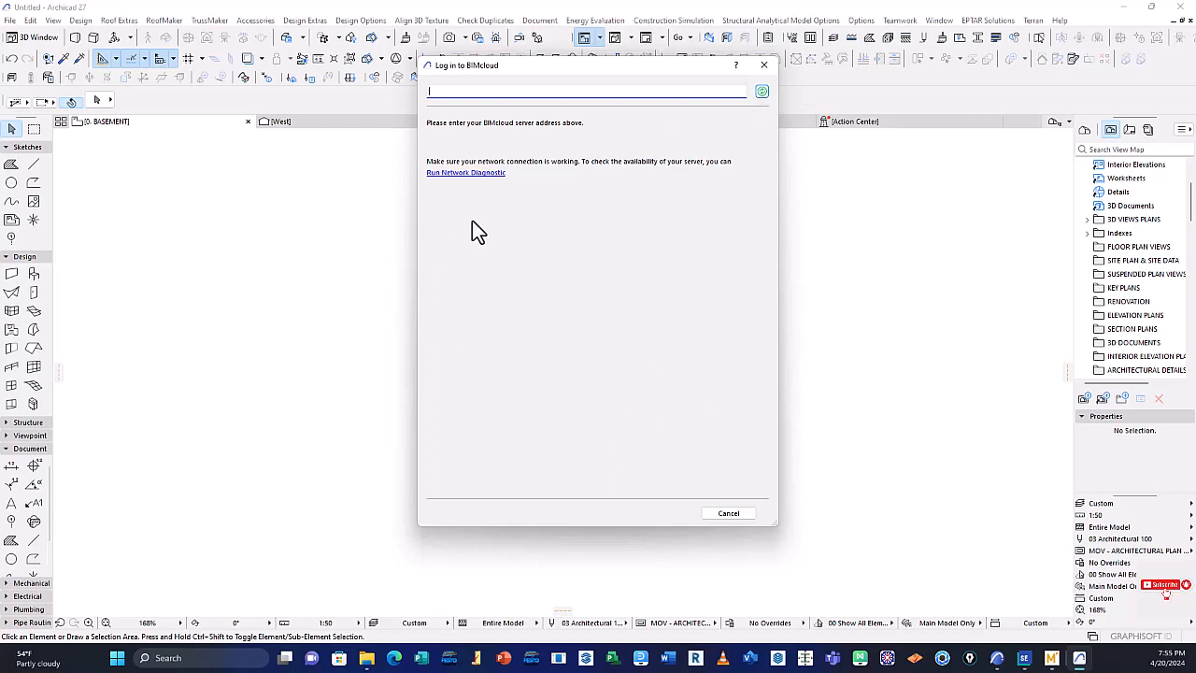
{"action": "left_click", "coordinate": [727, 513]}
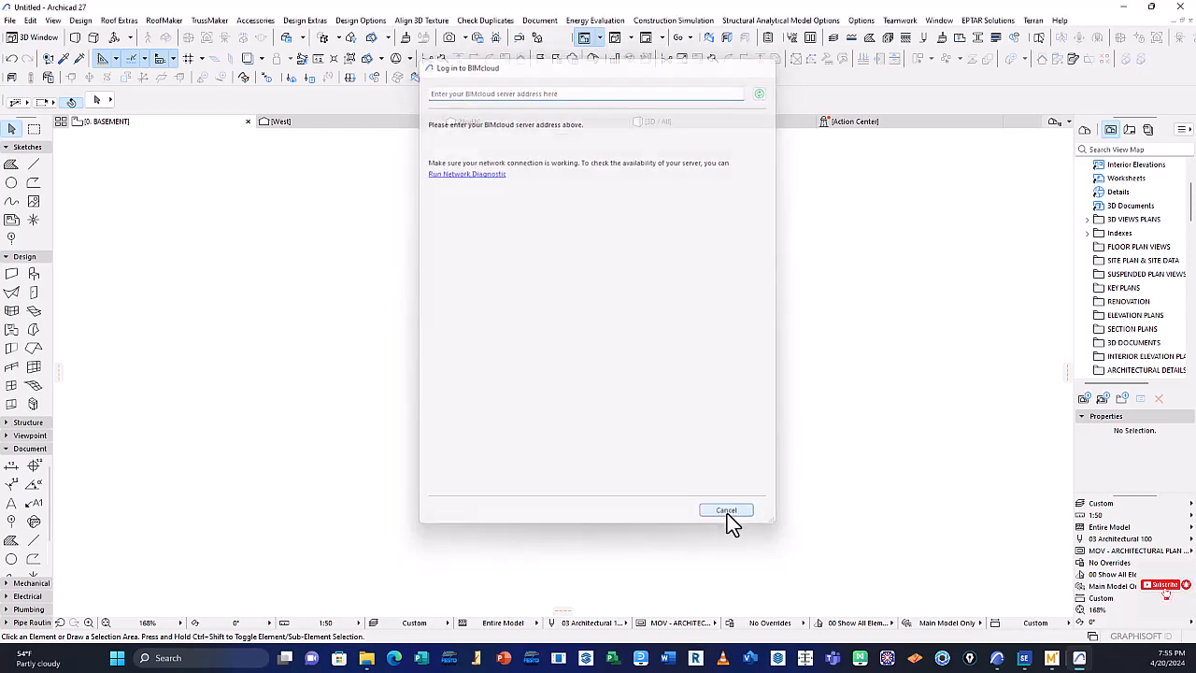
Switch to the 3D / All view and check whether the Merge commands are available there
{"action": "left_click", "coordinate": [10, 19]}
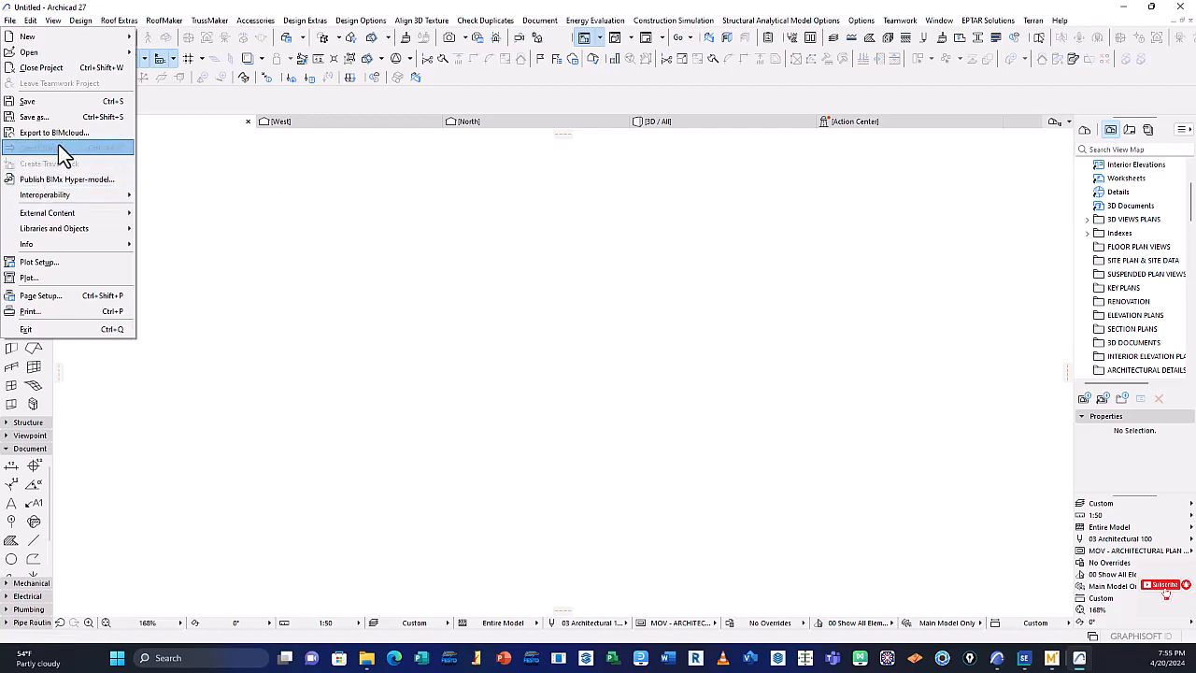
{"action": "left_click", "coordinate": [261, 190]}
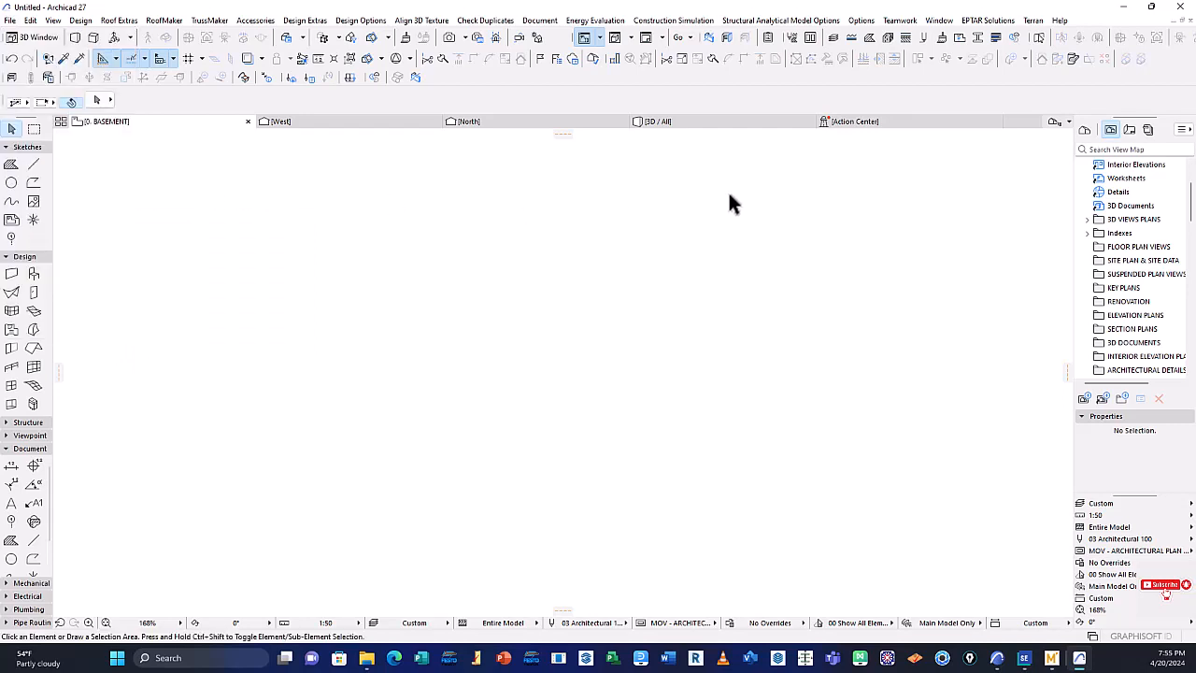
{"action": "left_click", "coordinate": [736, 124]}
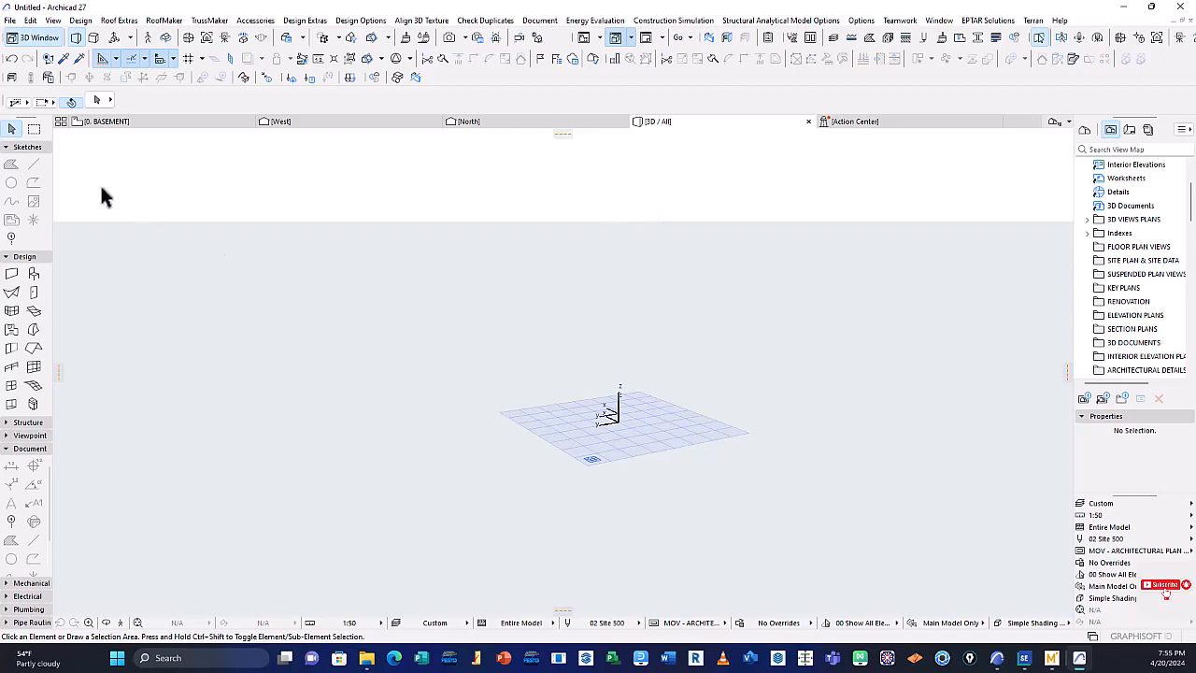
{"action": "left_click", "coordinate": [9, 20]}
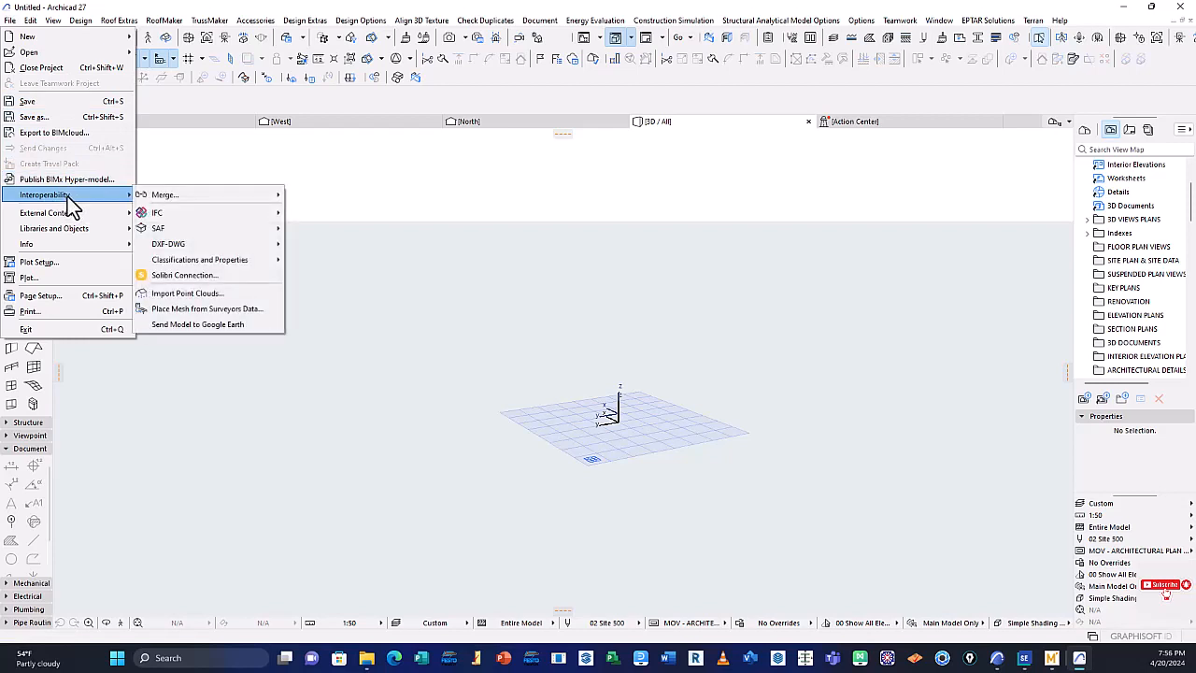
{"action": "mouse_move", "coordinate": [210, 194]}
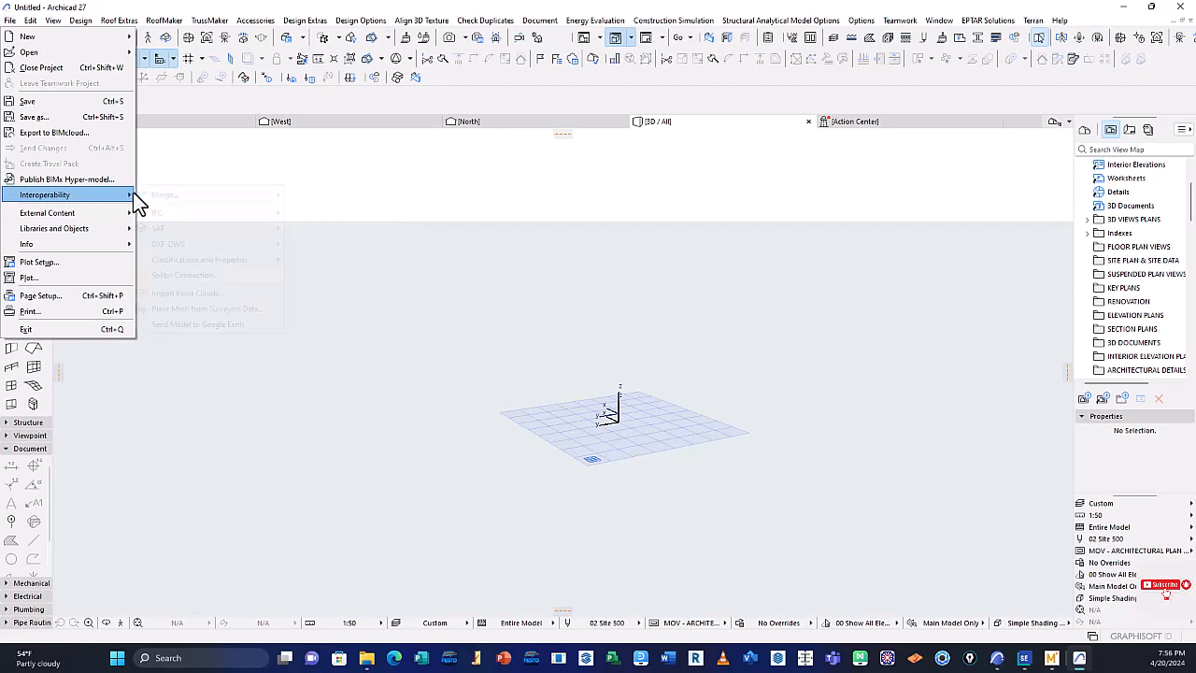
{"action": "mouse_move", "coordinate": [131, 194]}
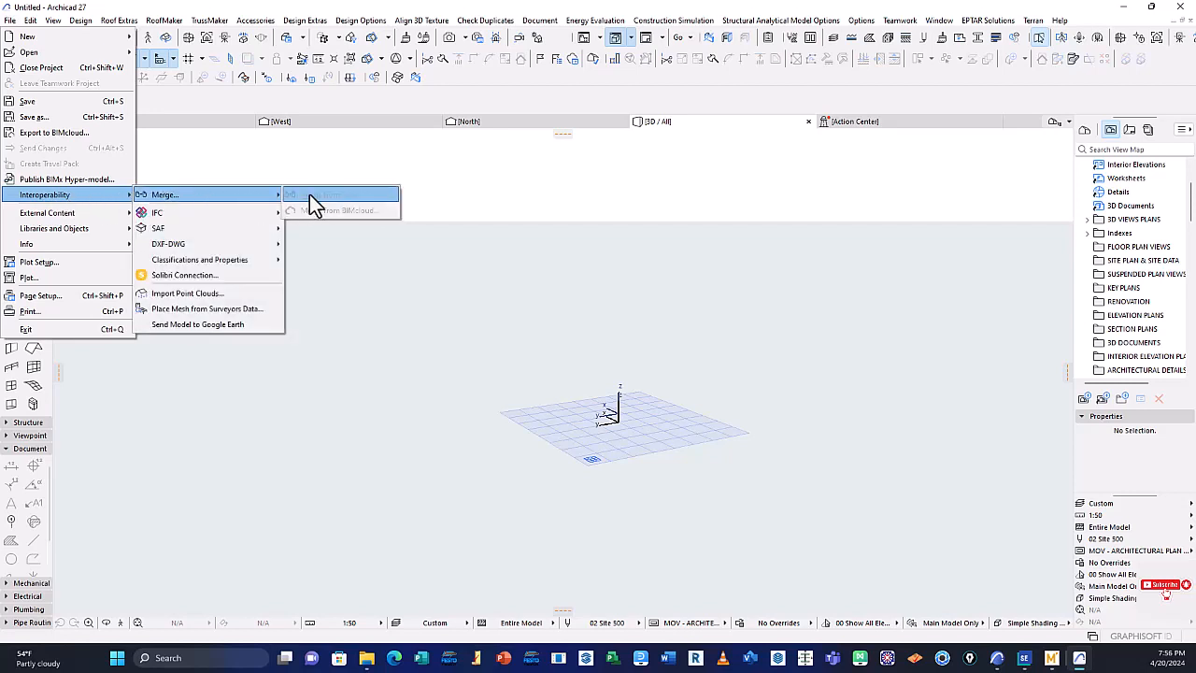
{"action": "left_click", "coordinate": [373, 168]}
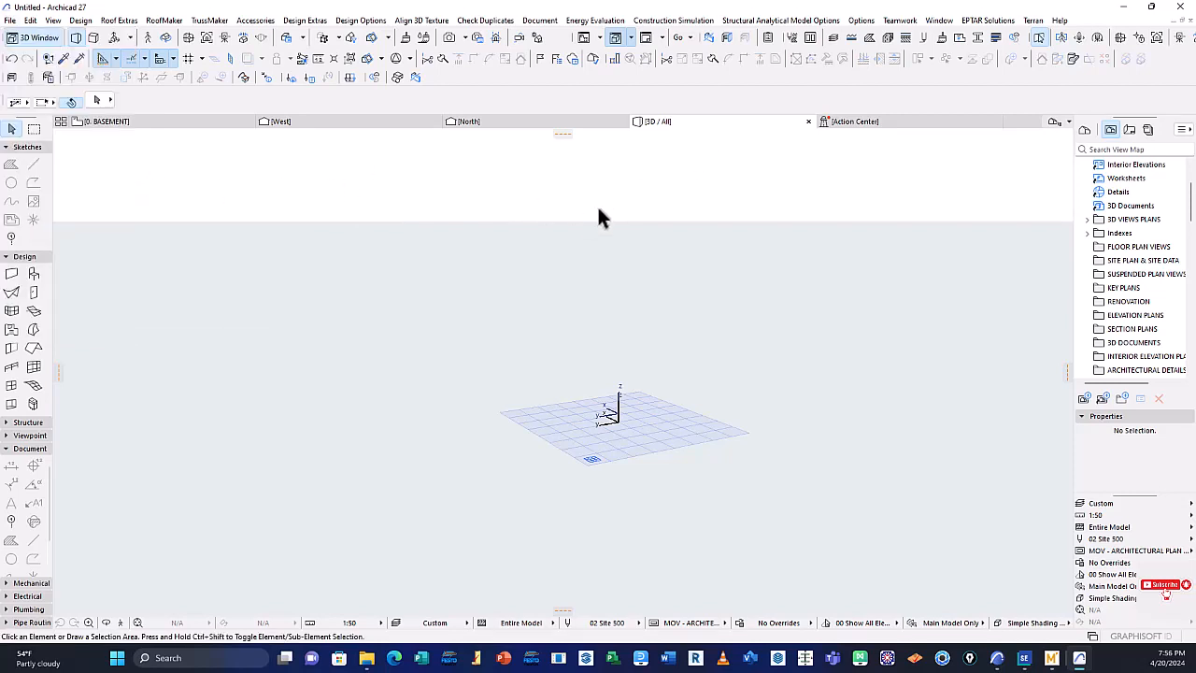
Return to the 0. BASEMENT floor plan, start Merge from File, and filter the files by SketchUp file (*.skp)
{"action": "left_click", "coordinate": [156, 121]}
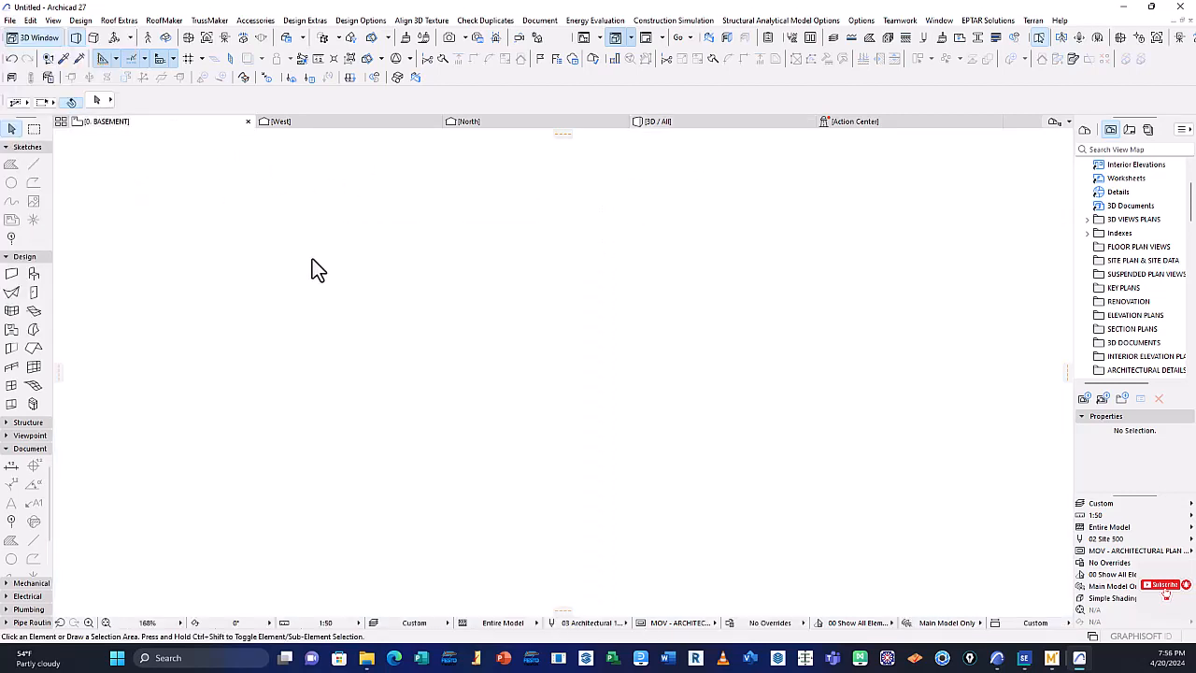
{"action": "left_click", "coordinate": [10, 20]}
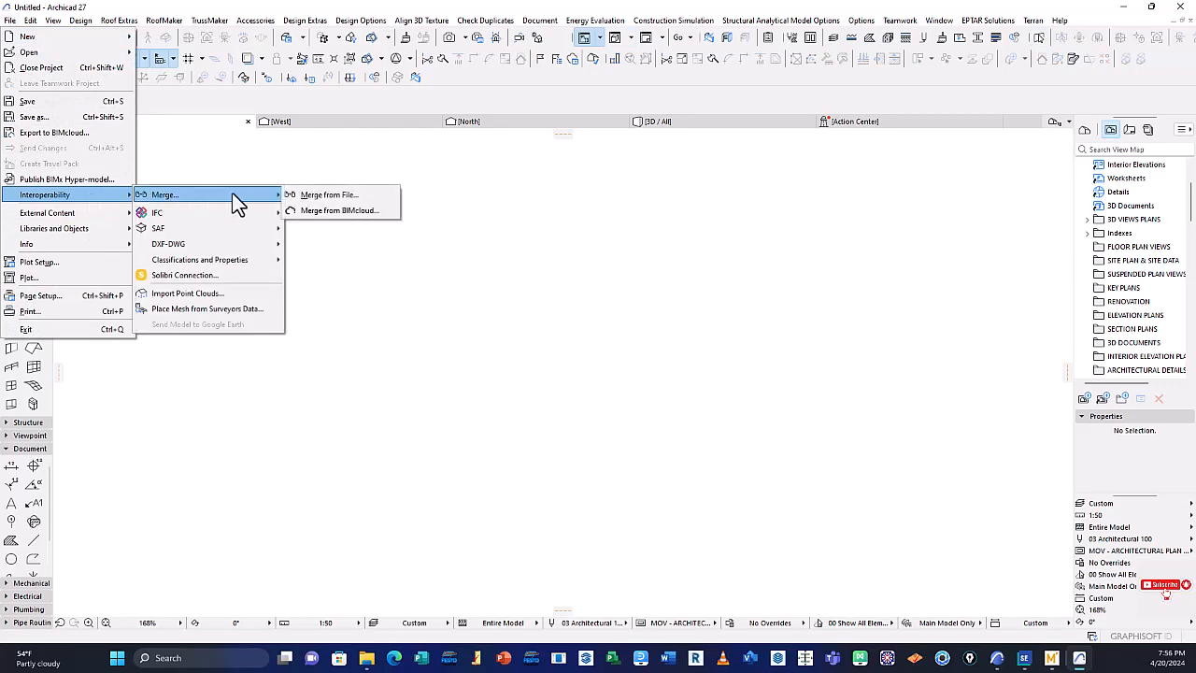
{"action": "left_click", "coordinate": [338, 196]}
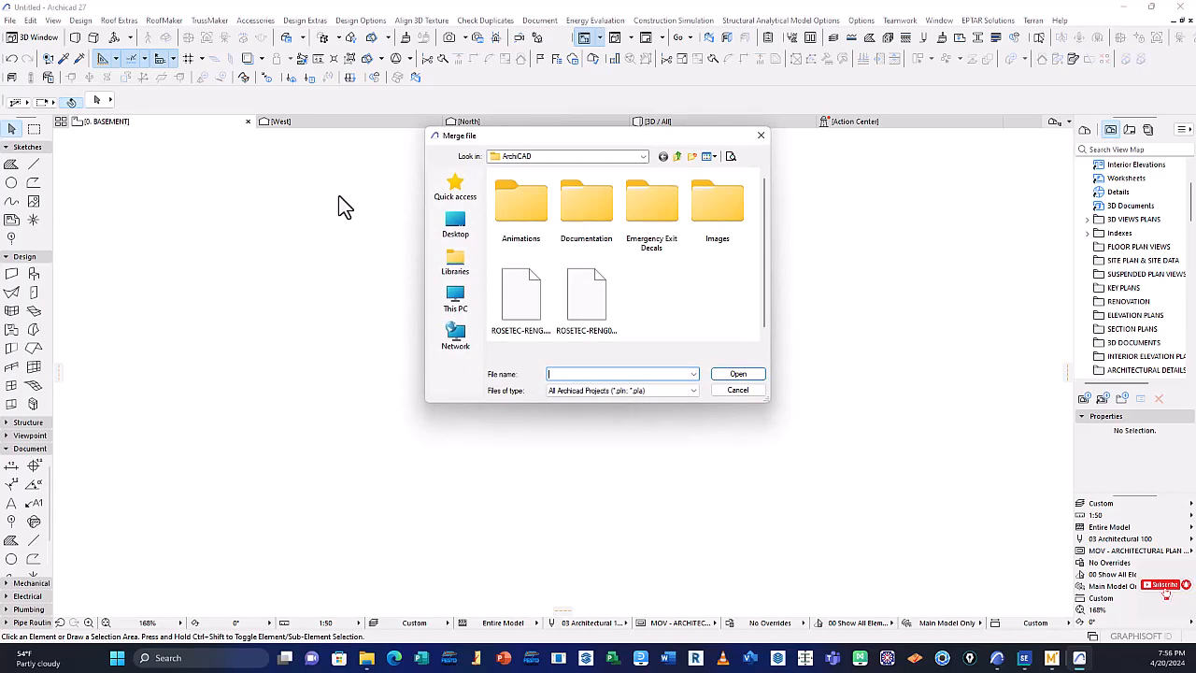
{"action": "left_click", "coordinate": [693, 391]}
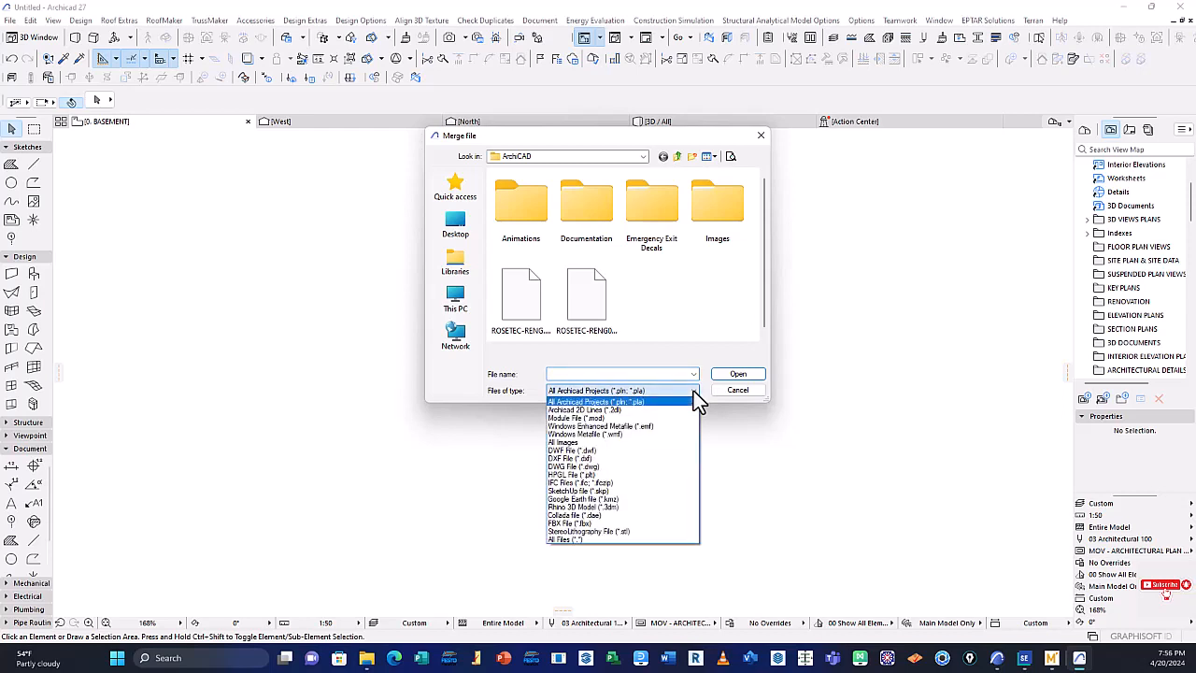
{"action": "left_click", "coordinate": [573, 491]}
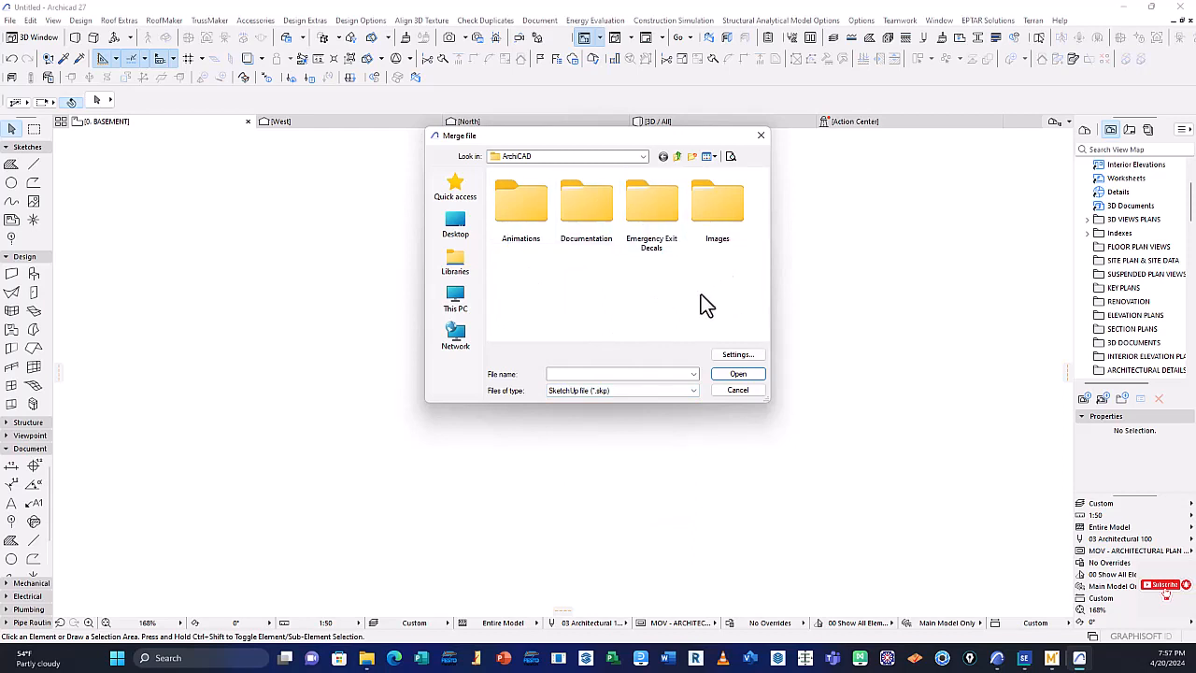
Set the merge file type back to All Archicad Projects (*.pln; *.pla), review the other formats, and cancel the merge
{"action": "left_click", "coordinate": [653, 392]}
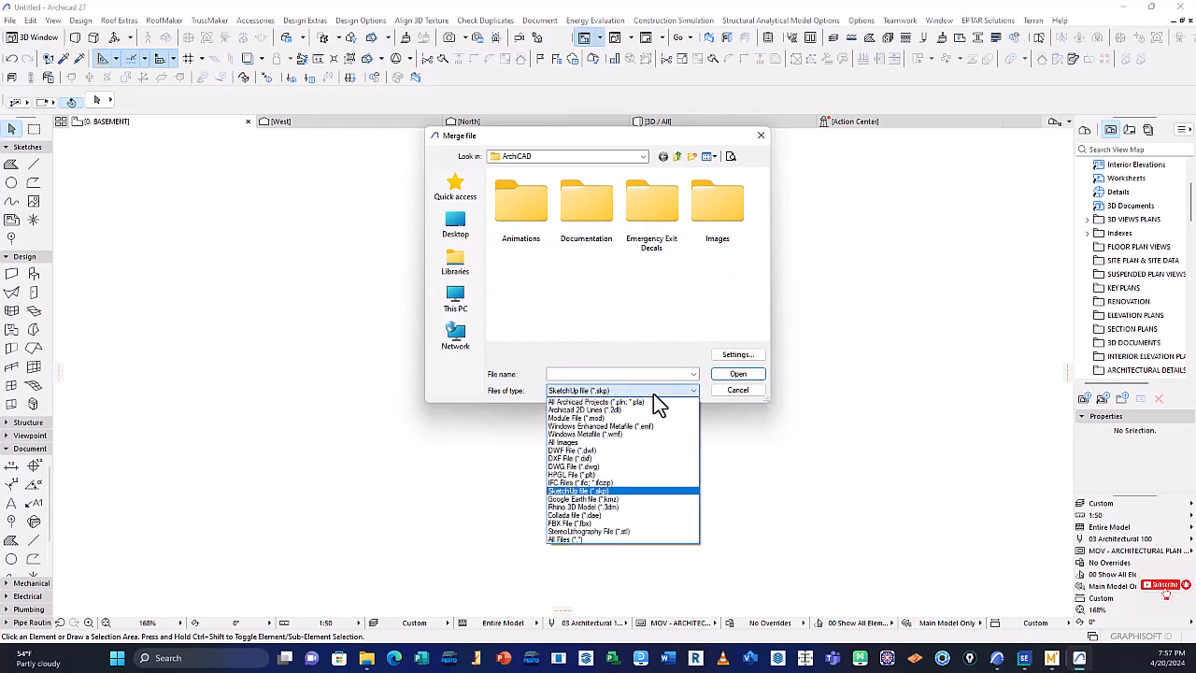
{"action": "left_click", "coordinate": [574, 402]}
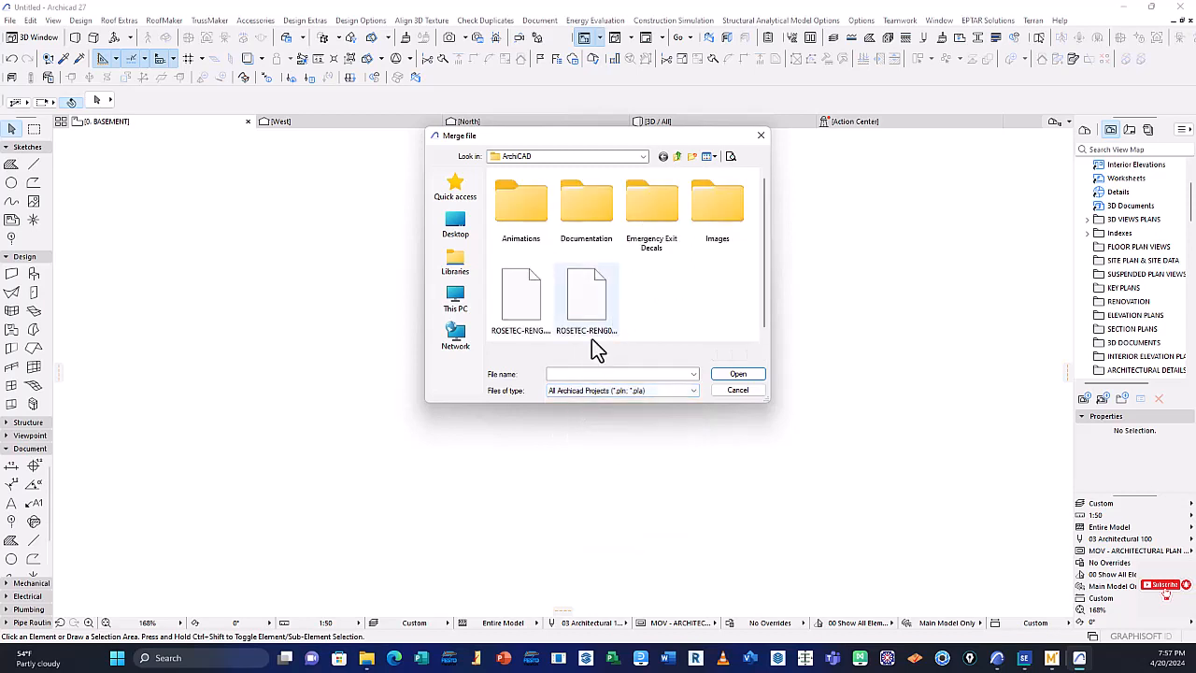
{"action": "left_click", "coordinate": [635, 392]}
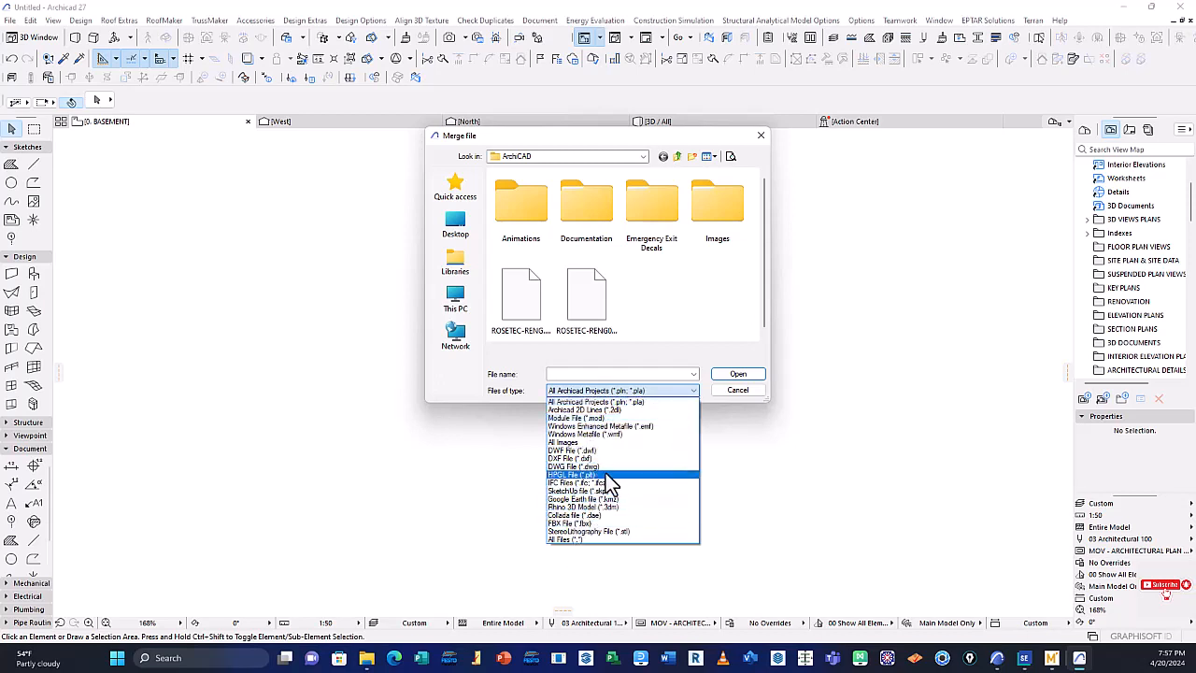
{"action": "left_click", "coordinate": [747, 400]}
{"action": "left_click", "coordinate": [733, 395]}
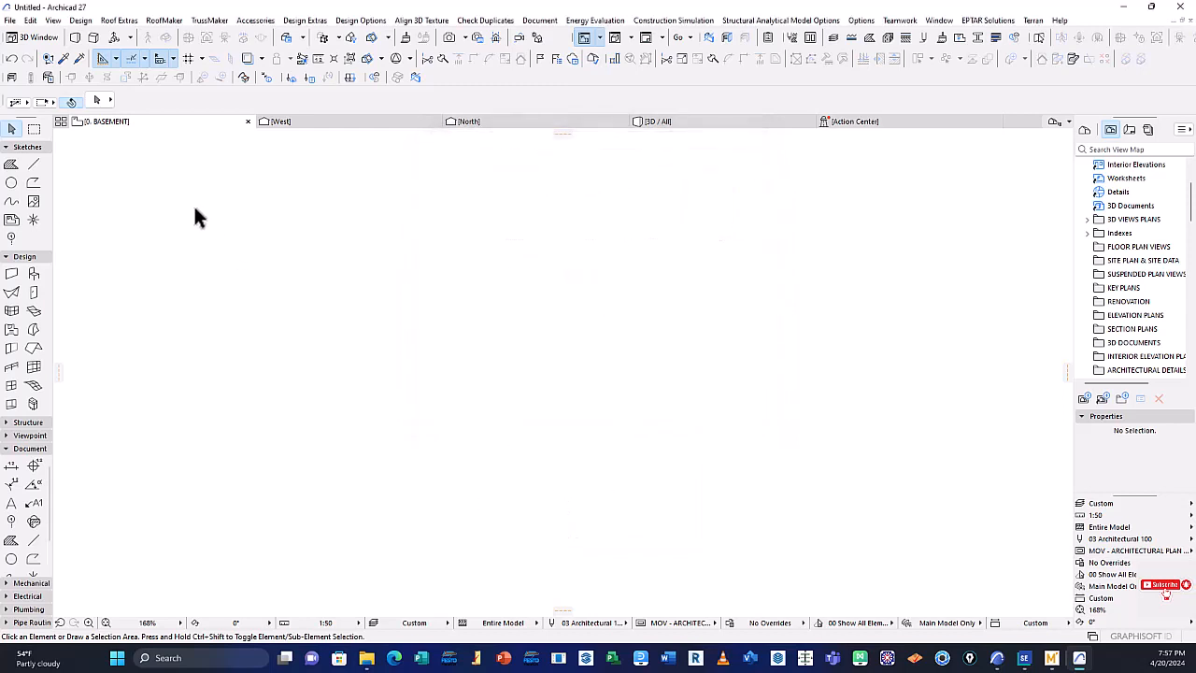
Review the External Content commands from the floor plan, including the Hotlink Module Manager, and leave them without changes
{"action": "left_click", "coordinate": [9, 20]}
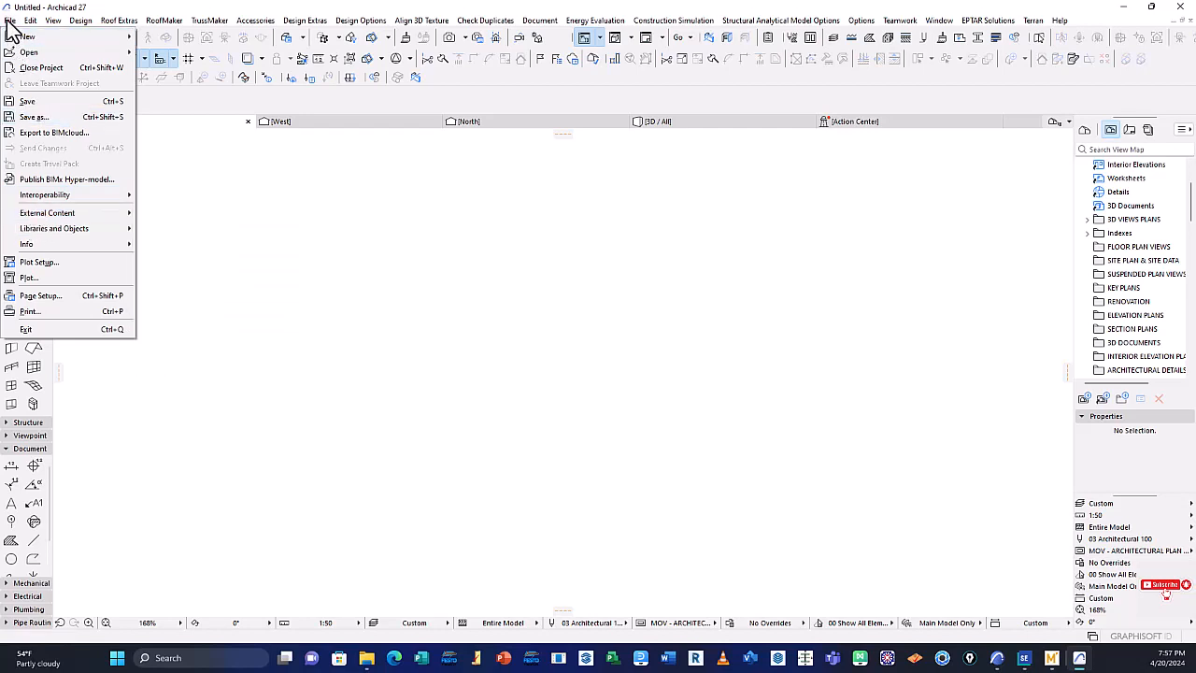
{"action": "mouse_move", "coordinate": [73, 215]}
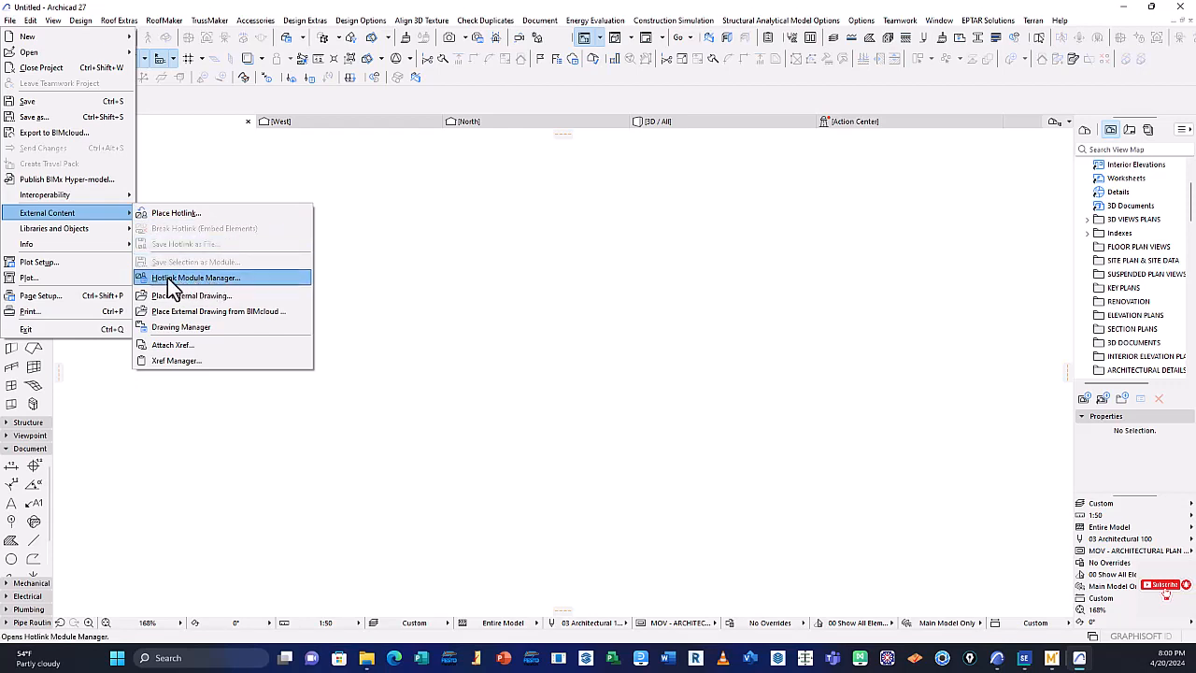
{"action": "left_click", "coordinate": [222, 278]}
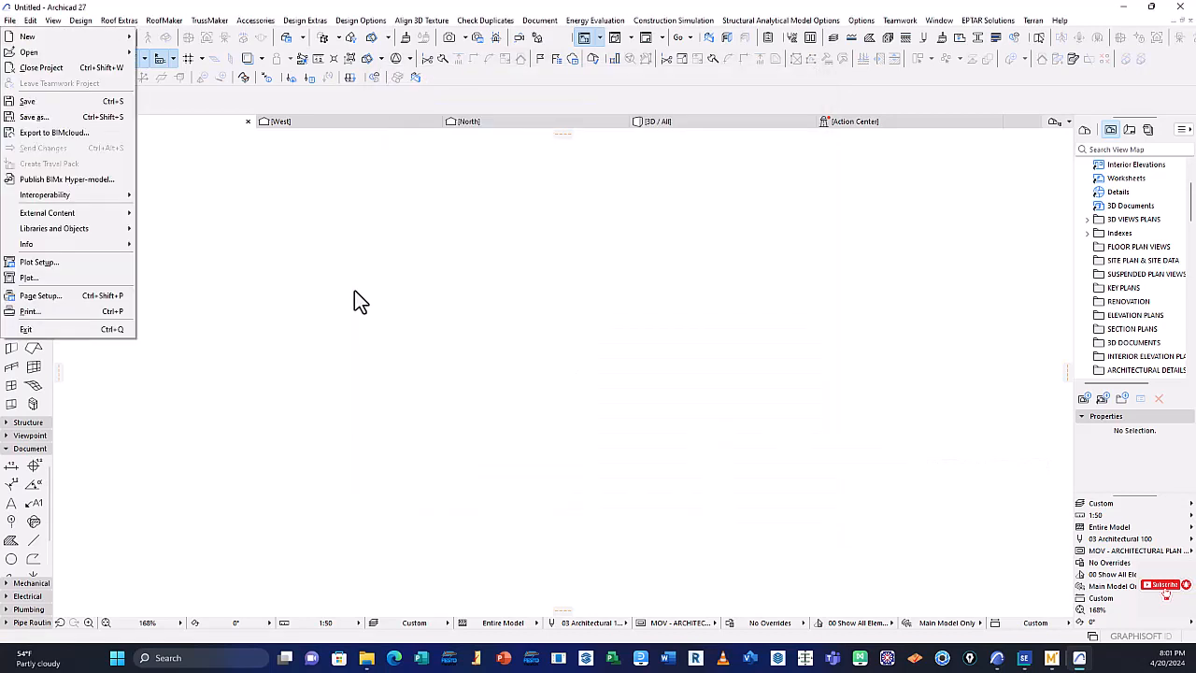
{"action": "left_click", "coordinate": [354, 297]}
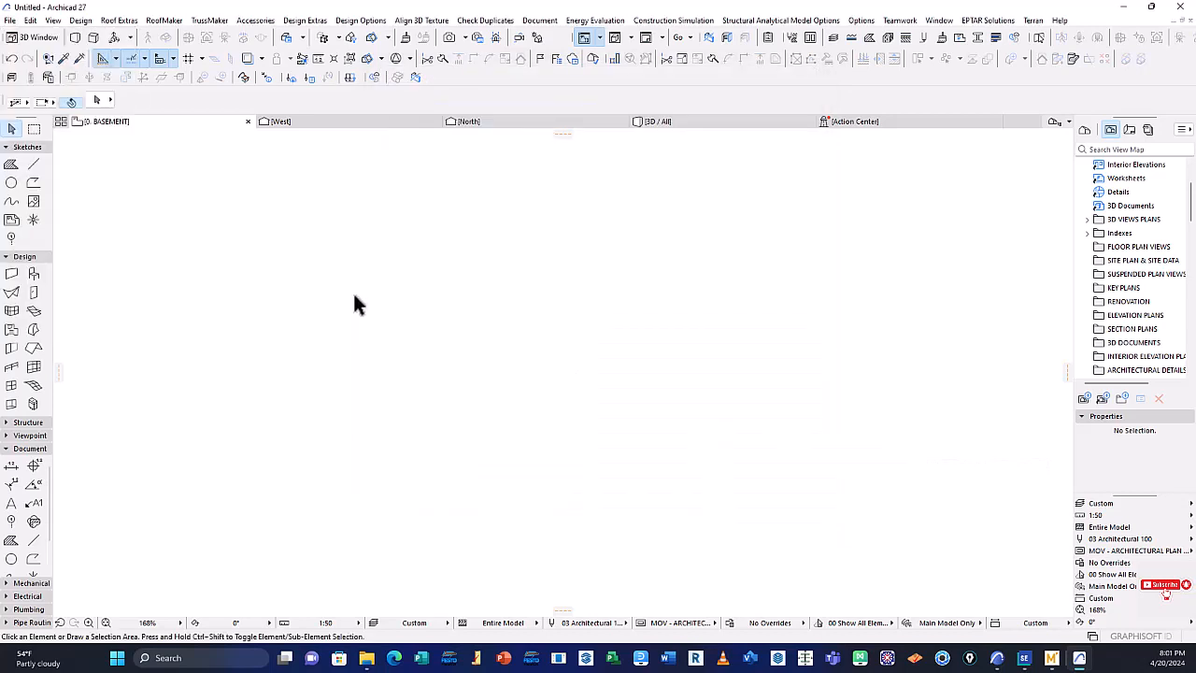
Open the Place Hotlink settings from the basement floor plan, review them, and close them without placing anything
{"action": "left_click", "coordinate": [10, 19]}
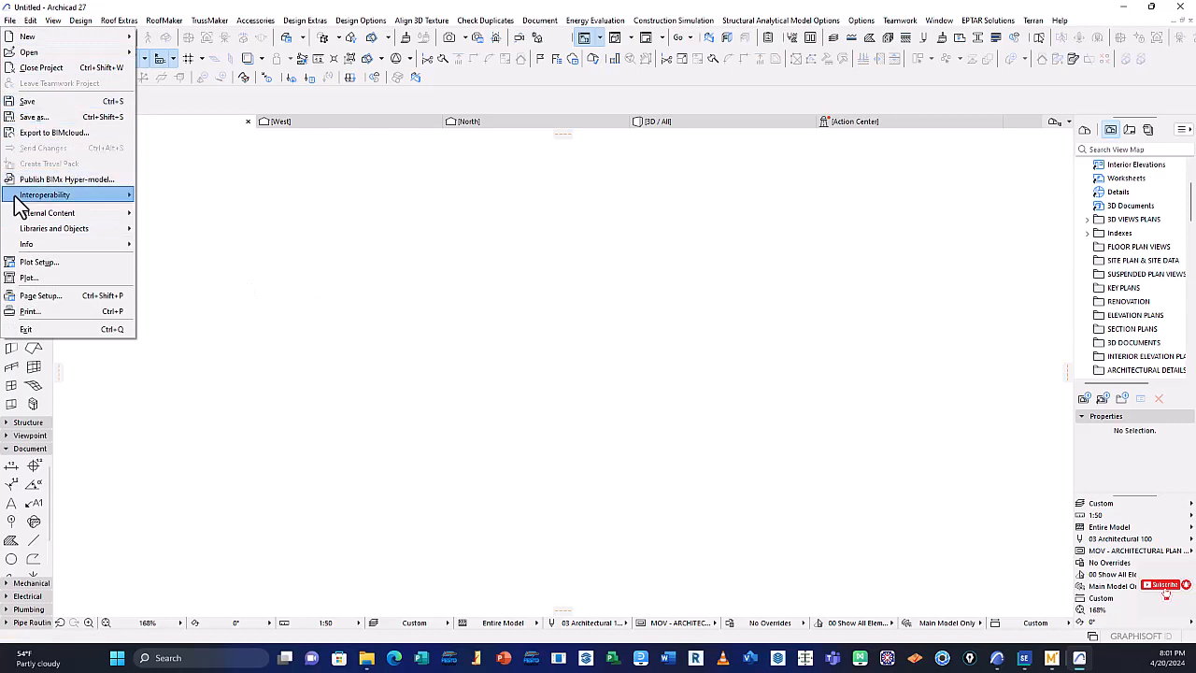
{"action": "mouse_move", "coordinate": [37, 215]}
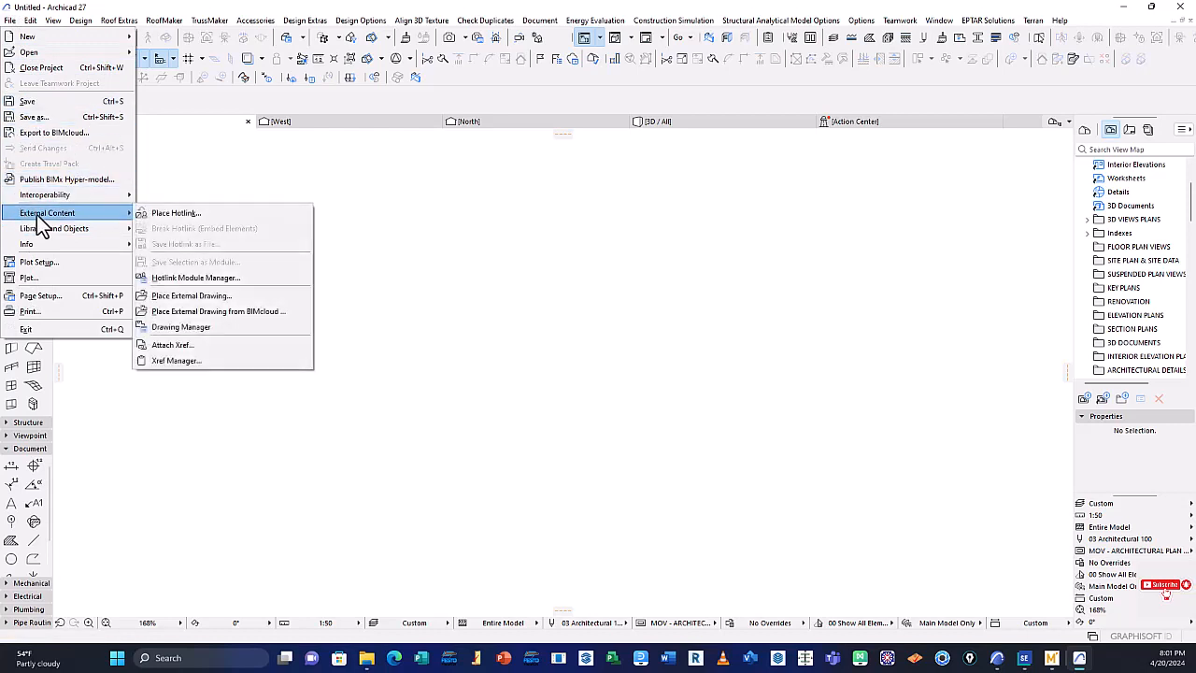
{"action": "left_click", "coordinate": [166, 221]}
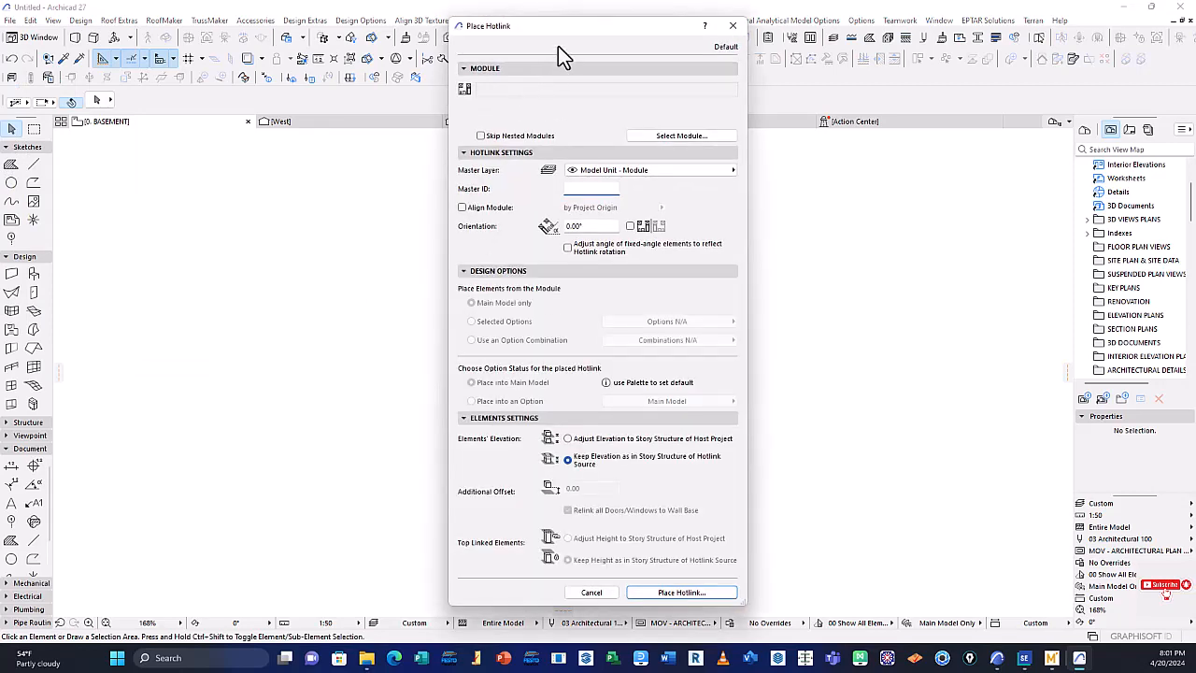
{"action": "left_click_drag", "start_coordinate": [561, 30], "coordinate": [549, 13]}
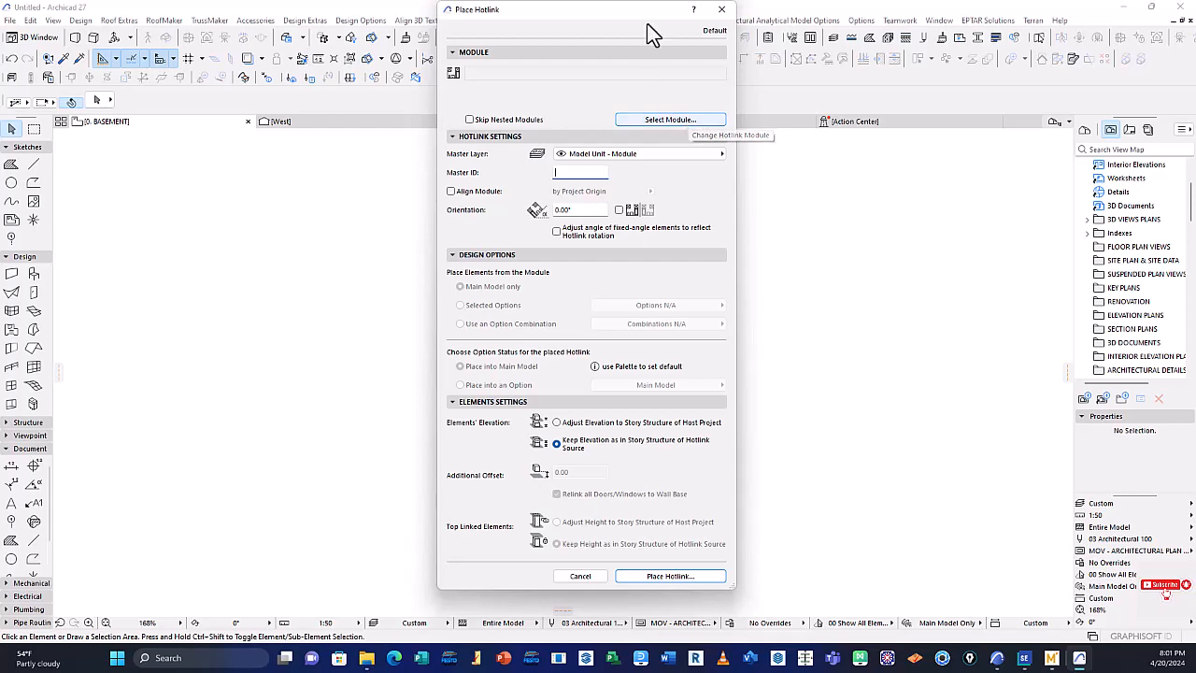
{"action": "left_click", "coordinate": [721, 9]}
{"action": "left_click", "coordinate": [263, 235]}
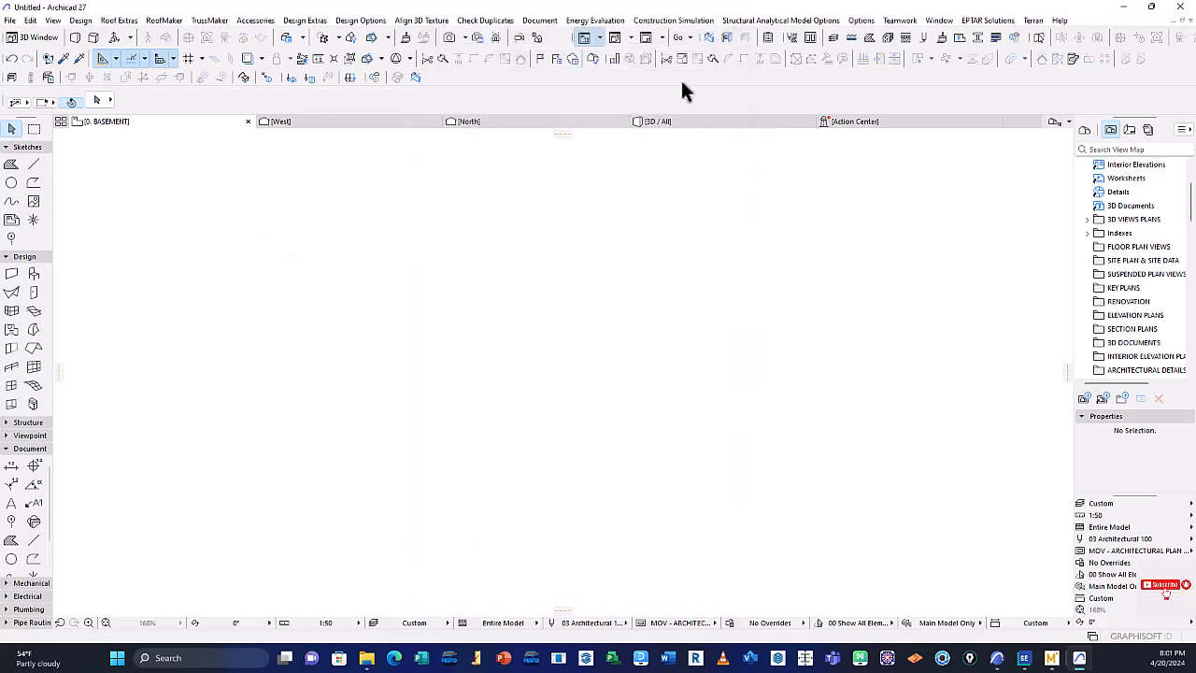
{"action": "left_click", "coordinate": [10, 22]}
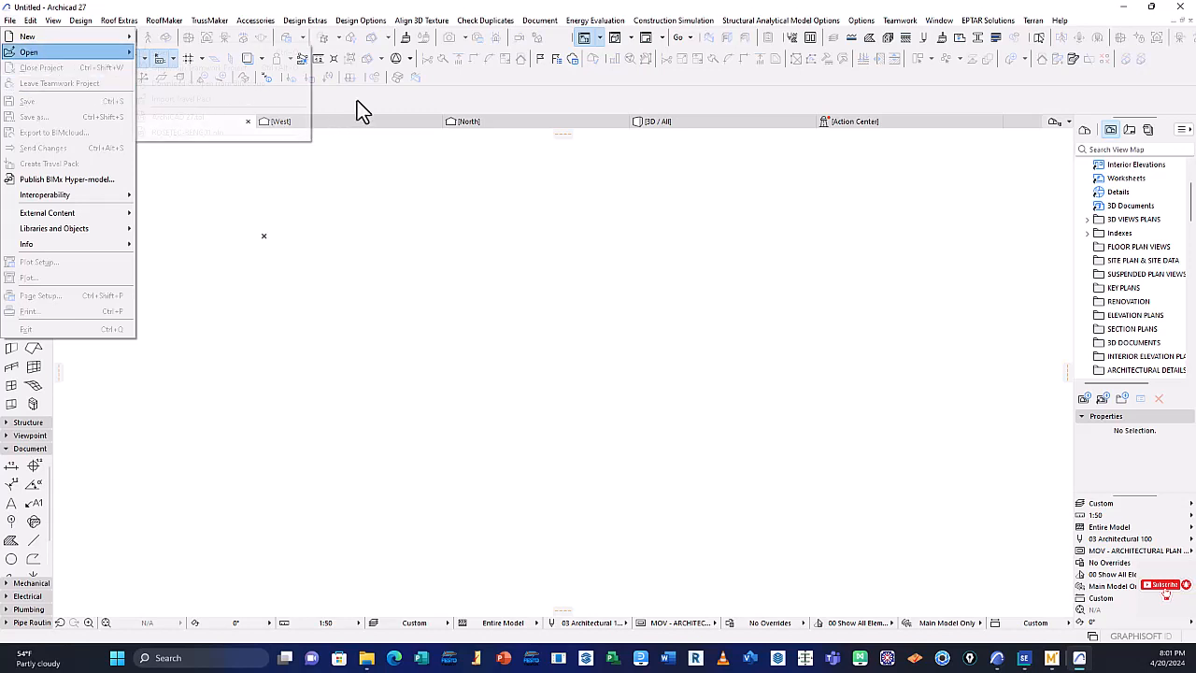
{"action": "left_click", "coordinate": [341, 235]}
{"action": "left_click", "coordinate": [11, 21]}
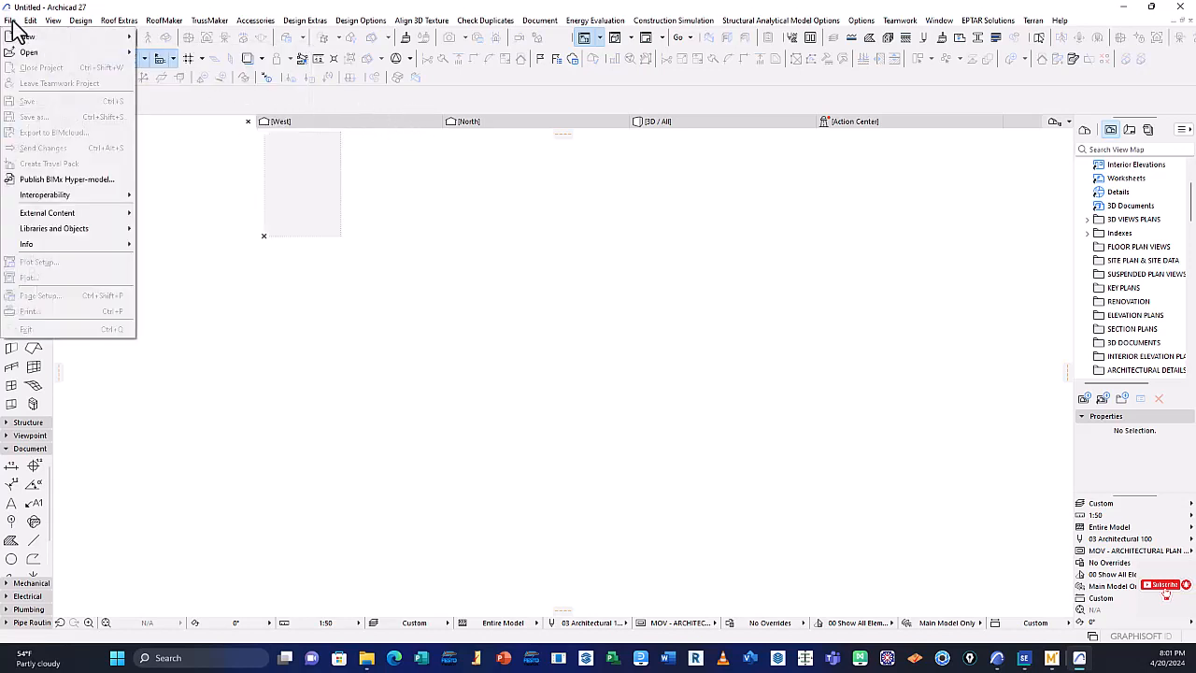
{"action": "left_click", "coordinate": [330, 100]}
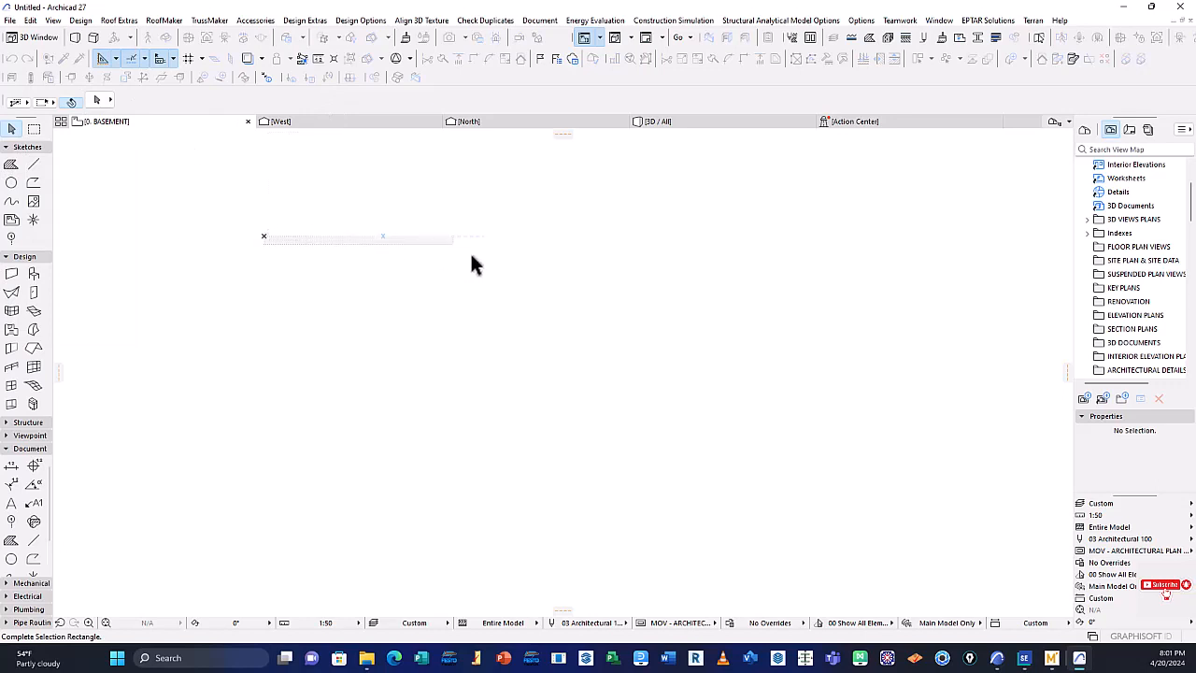
{"action": "left_click", "coordinate": [580, 357]}
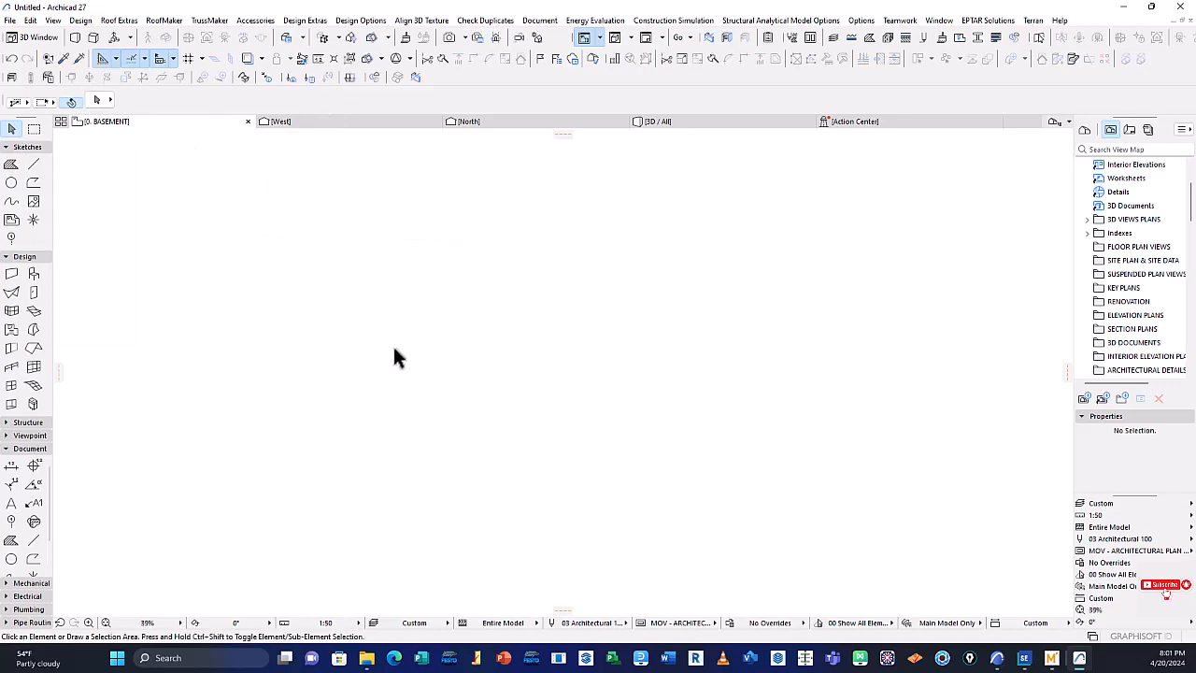
{"action": "left_click", "coordinate": [273, 299]}
Draw two short separate drafting lines on the basement floor plan with the Line tool and end the command
{"action": "left_click", "coordinate": [34, 165]}
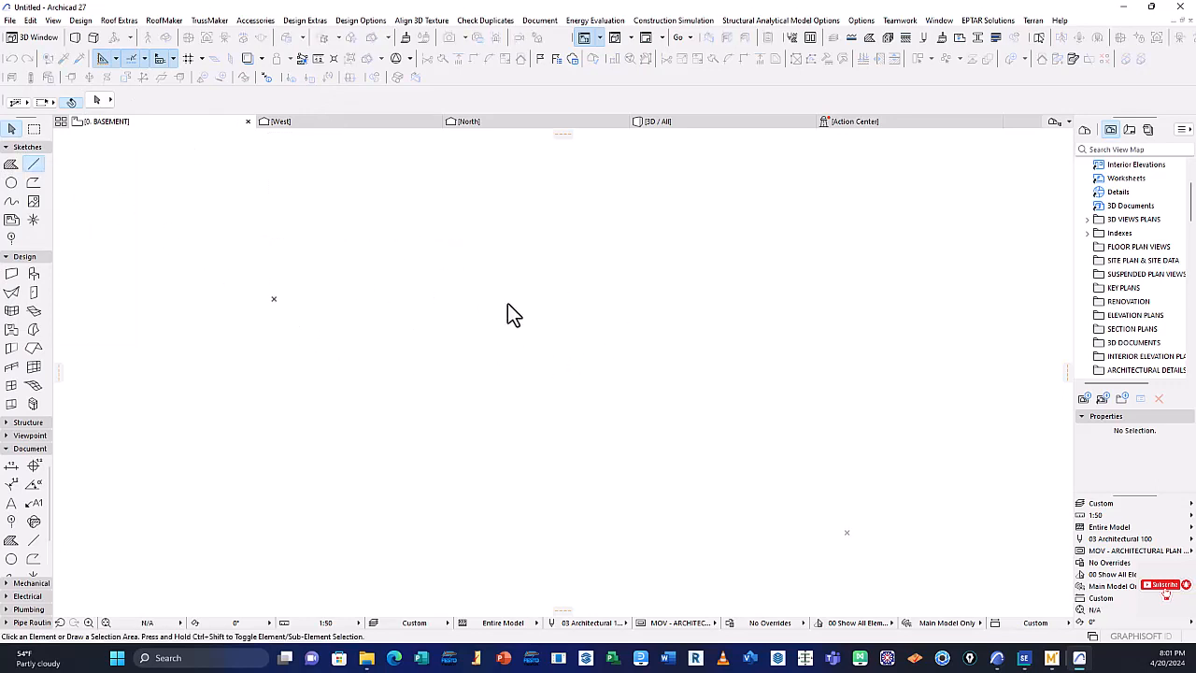
{"action": "left_click", "coordinate": [412, 281]}
{"action": "left_click", "coordinate": [388, 270]}
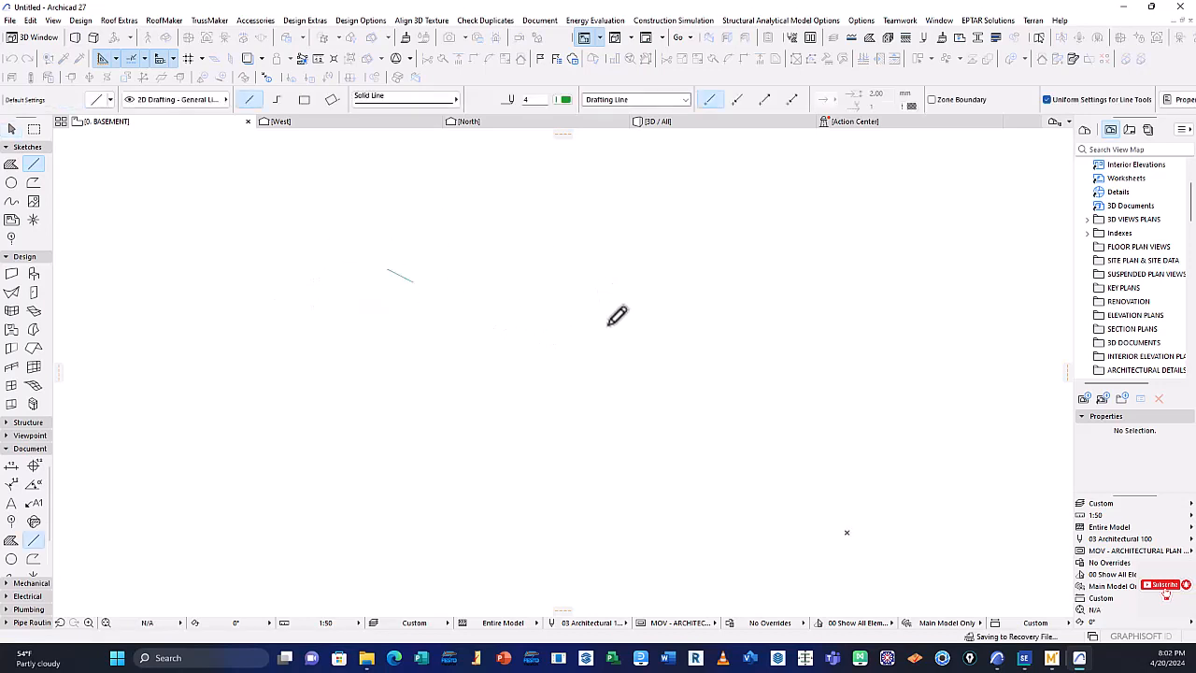
{"action": "left_click", "coordinate": [409, 270]}
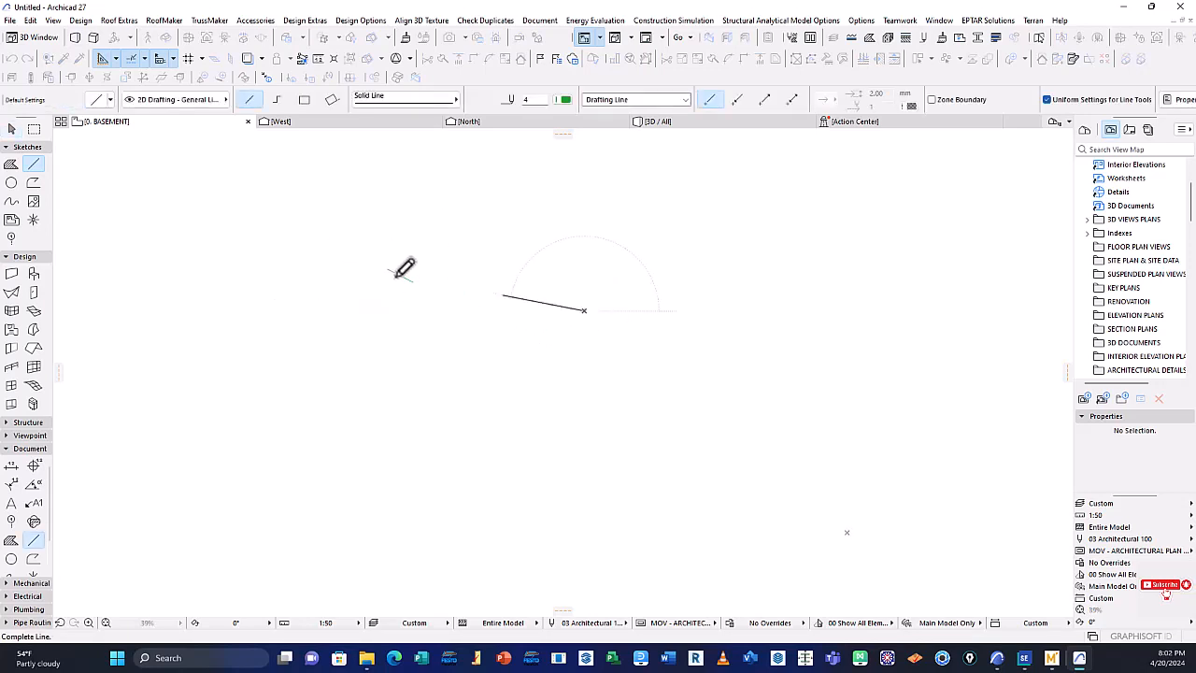
{"action": "left_click", "coordinate": [399, 277]}
{"action": "left_click", "coordinate": [402, 281]}
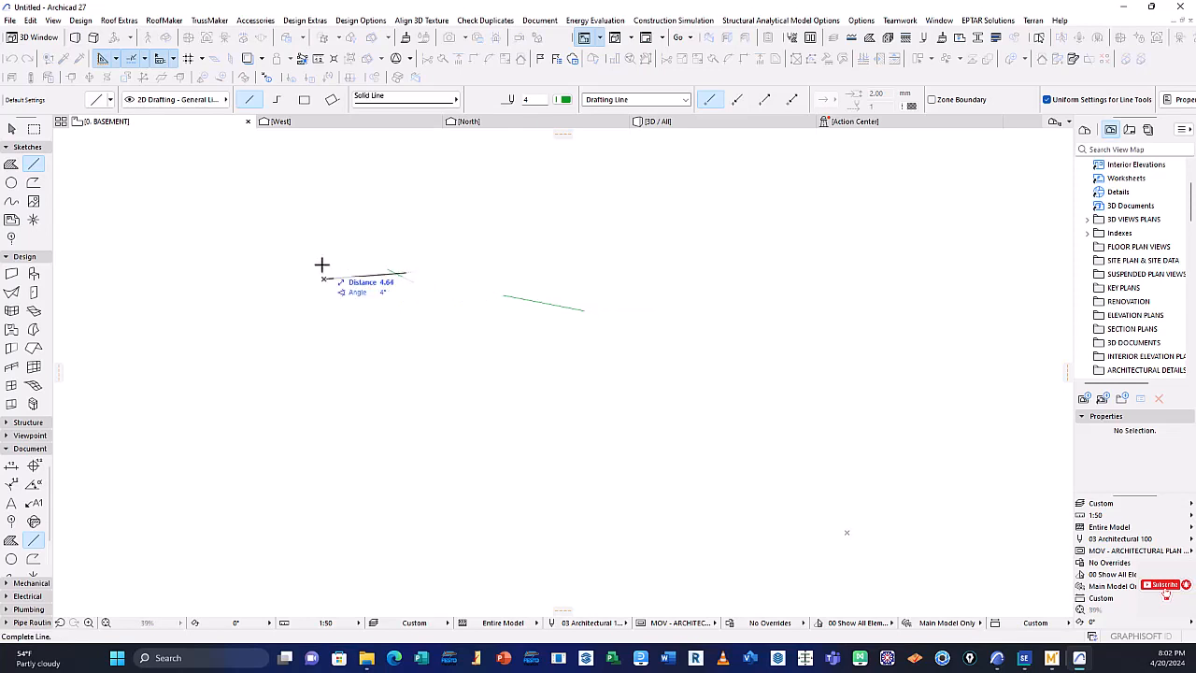
{"action": "key", "text": "Escape"}
{"action": "key", "text": "Escape"}
Delete both short drafting lines from the basement floor plan
{"action": "mouse_move", "coordinate": [678, 301]}
{"action": "left_mouse_down"}
{"action": "mouse_move", "coordinate": [362, 220]}
{"action": "mouse_move", "coordinate": [327, 225]}
{"action": "left_mouse_up"}
{"action": "mouse_move", "coordinate": [396, 246]}
{"action": "left_mouse_down"}
{"action": "mouse_move", "coordinate": [658, 380]}
{"action": "mouse_move", "coordinate": [280, 246]}
{"action": "mouse_move", "coordinate": [602, 345]}
{"action": "left_mouse_up"}
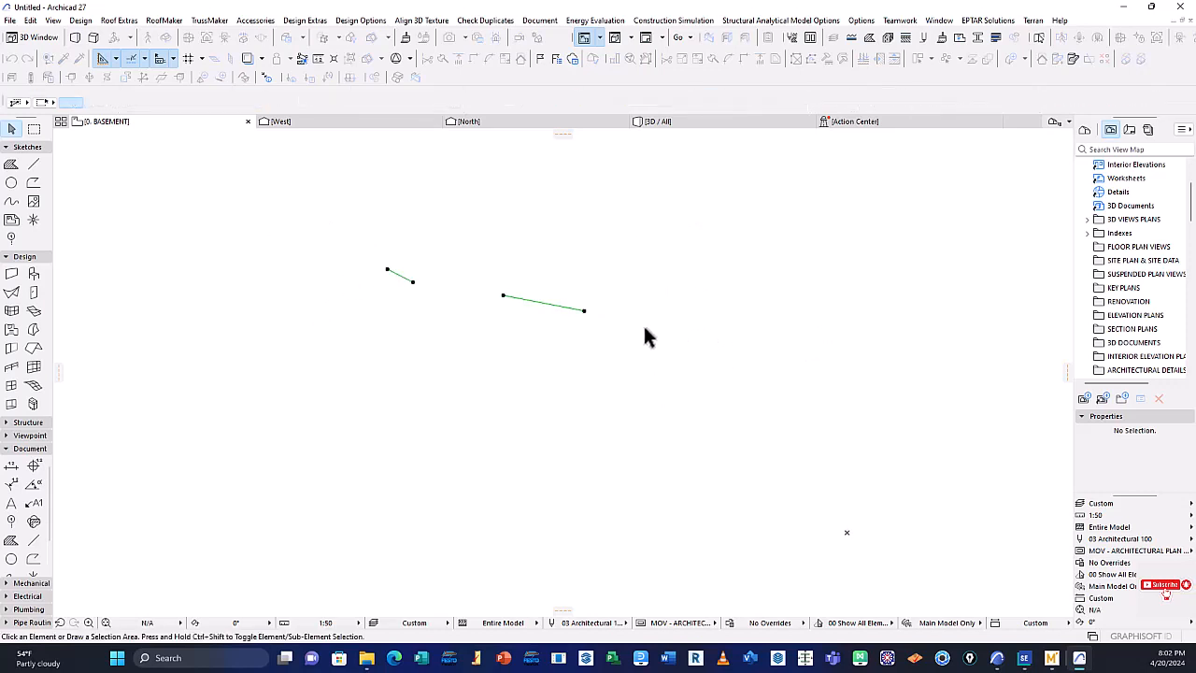
{"action": "key", "text": "Delete"}
Review the Save as file types for the plan, keep Module File (*.mod) selected, and cancel without saving
{"action": "left_click", "coordinate": [9, 20]}
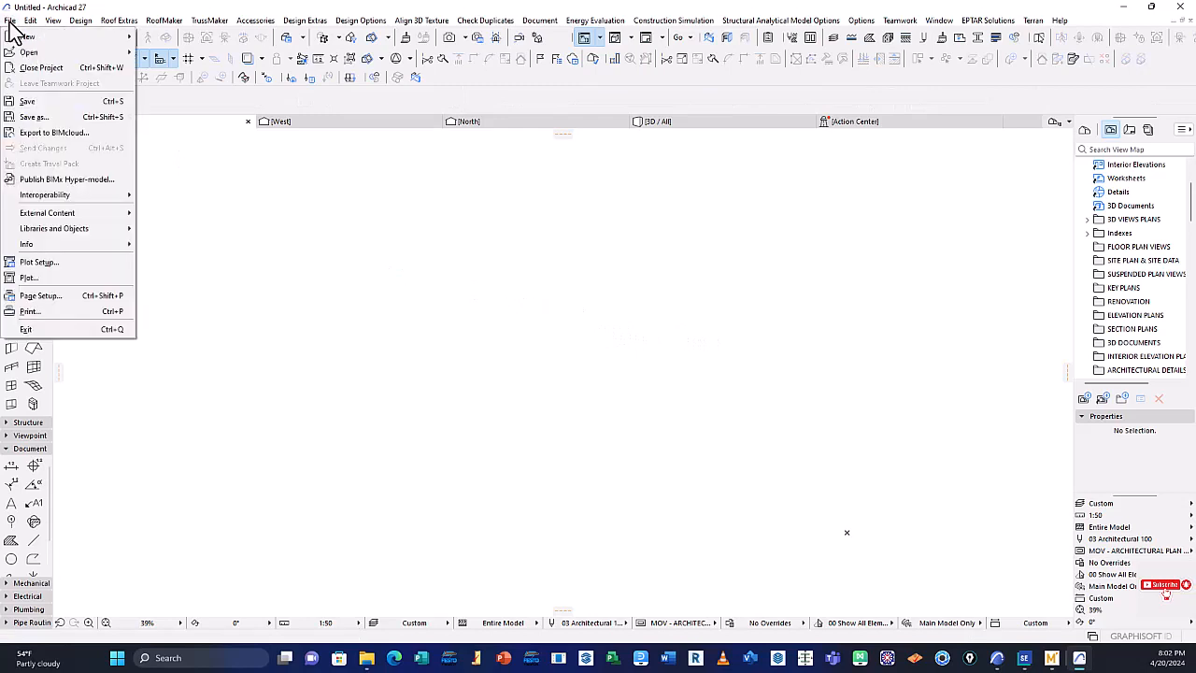
{"action": "left_click", "coordinate": [48, 115]}
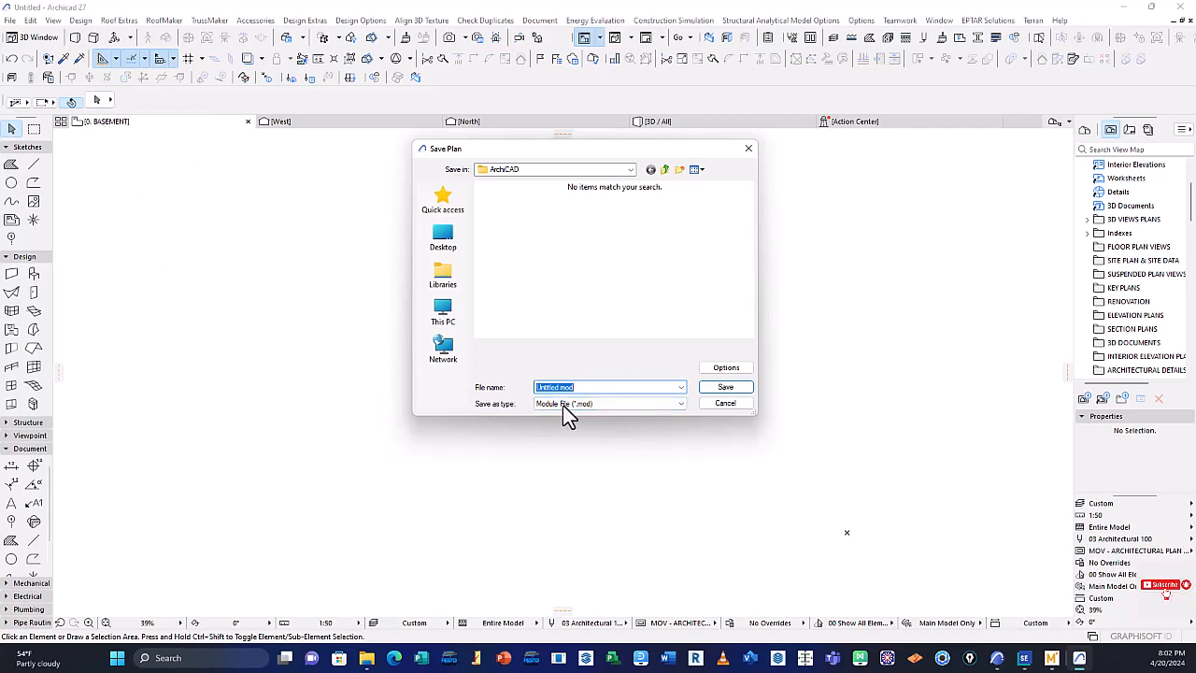
{"action": "left_click", "coordinate": [679, 409]}
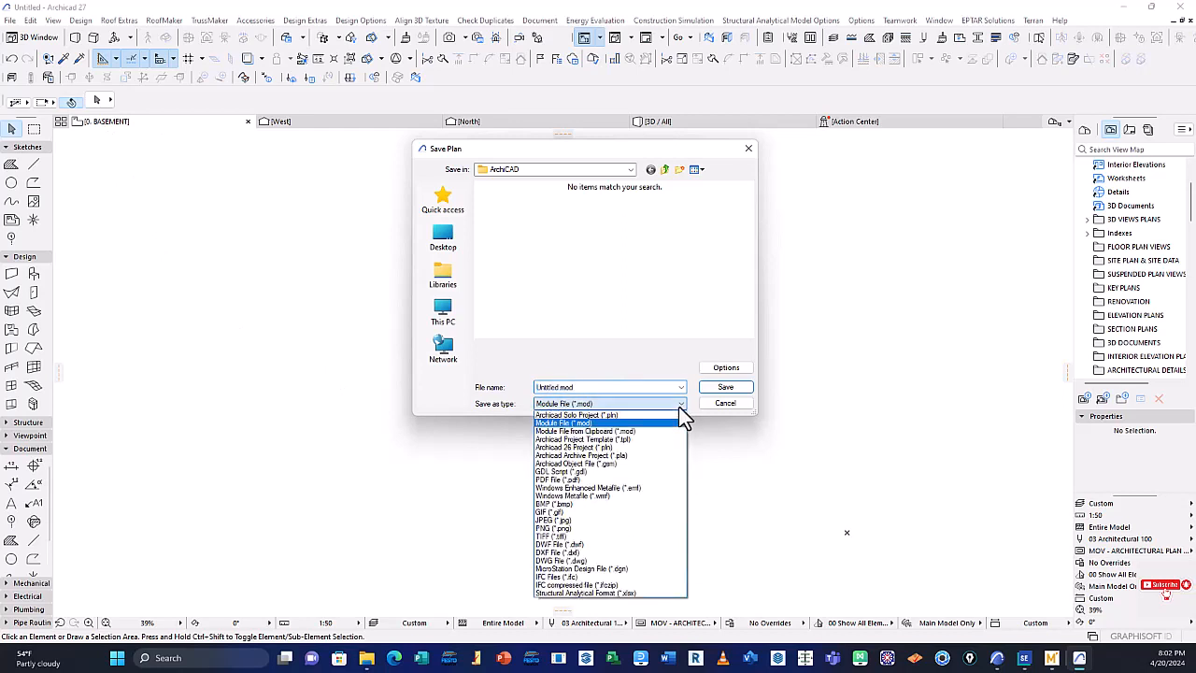
{"action": "left_click", "coordinate": [585, 423]}
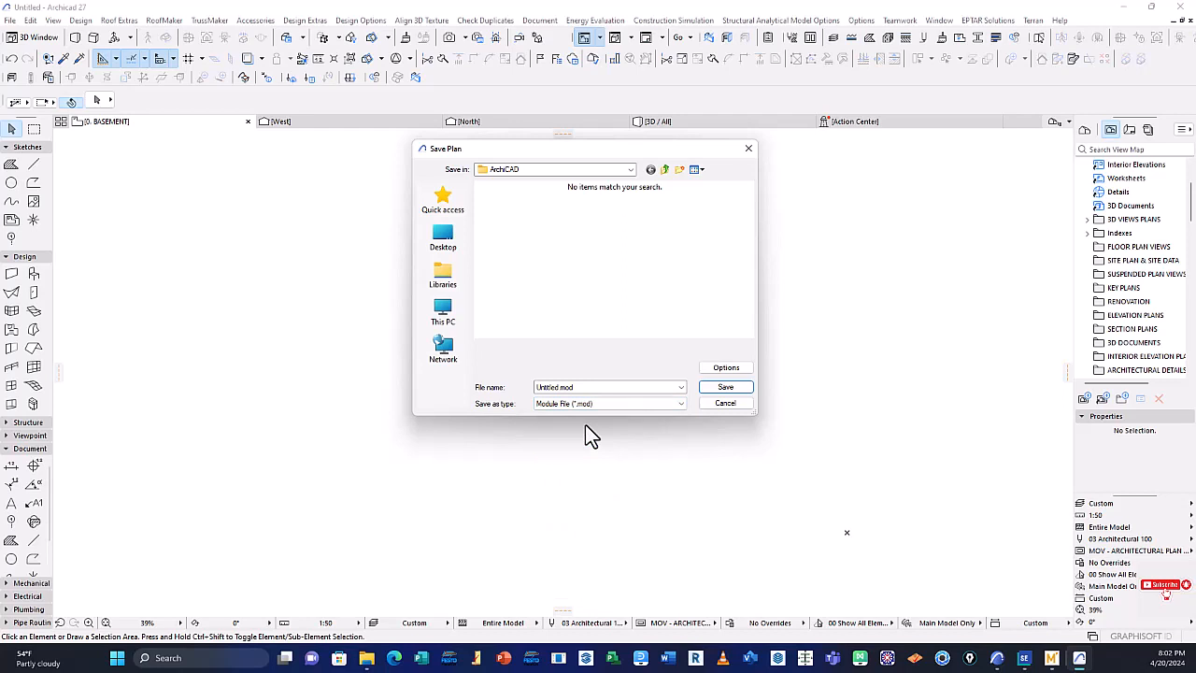
{"action": "left_click", "coordinate": [605, 404]}
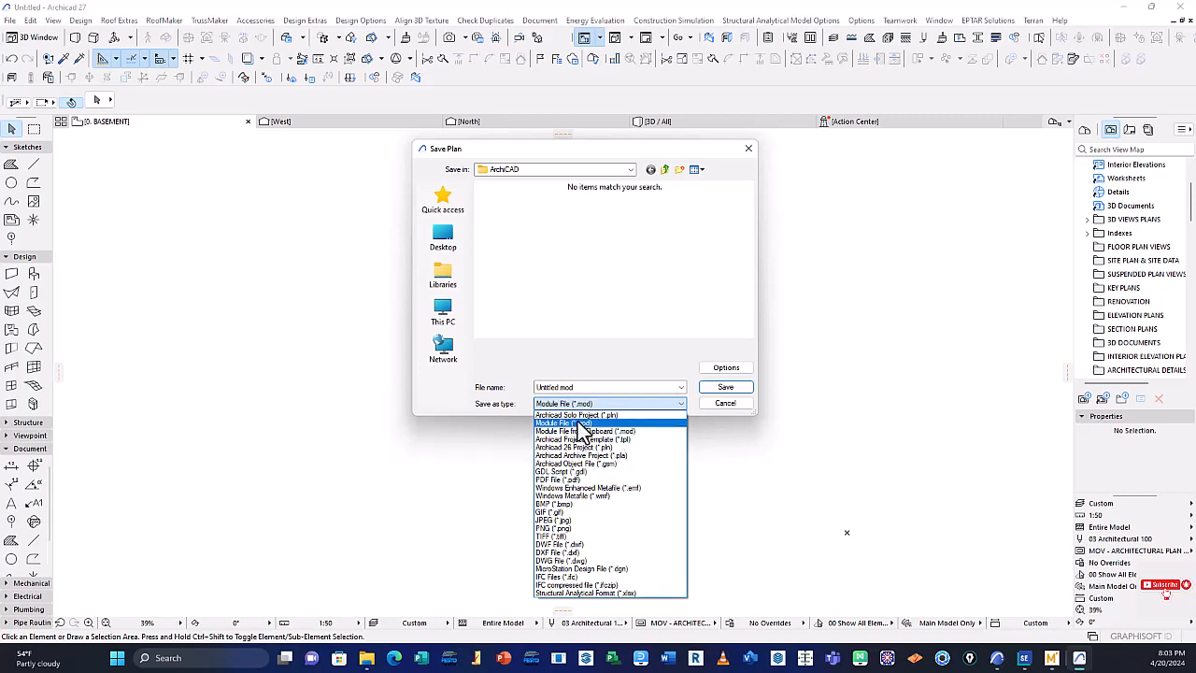
{"action": "left_click", "coordinate": [600, 422]}
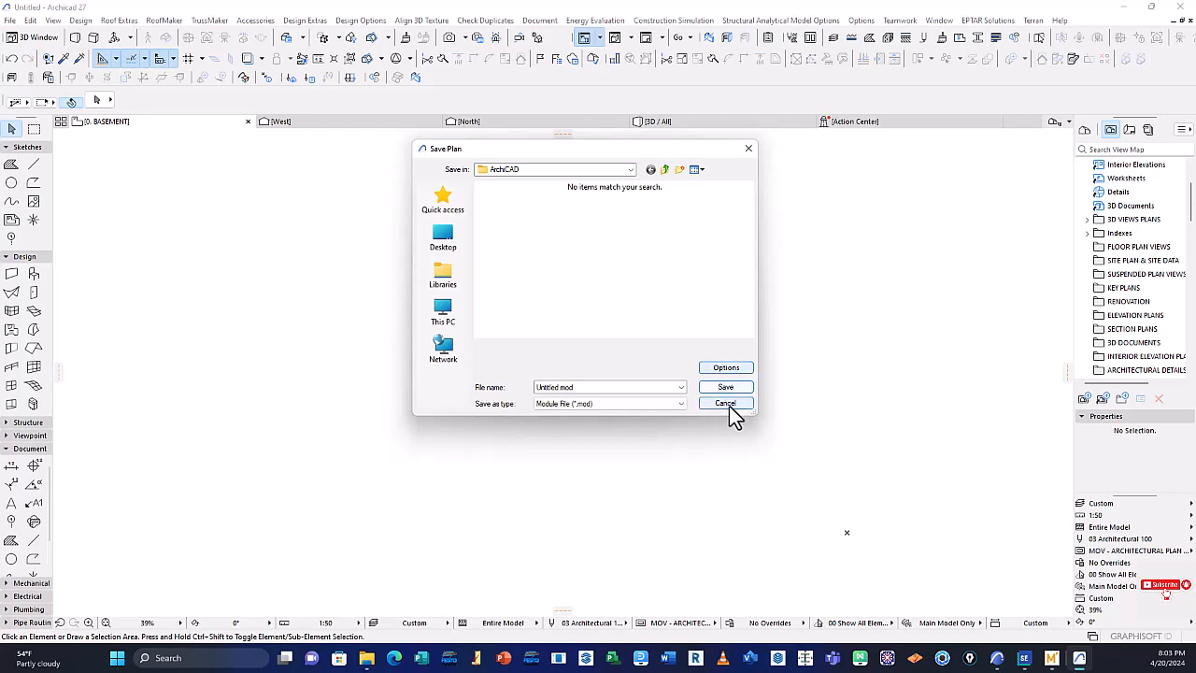
{"action": "left_click", "coordinate": [727, 405]}
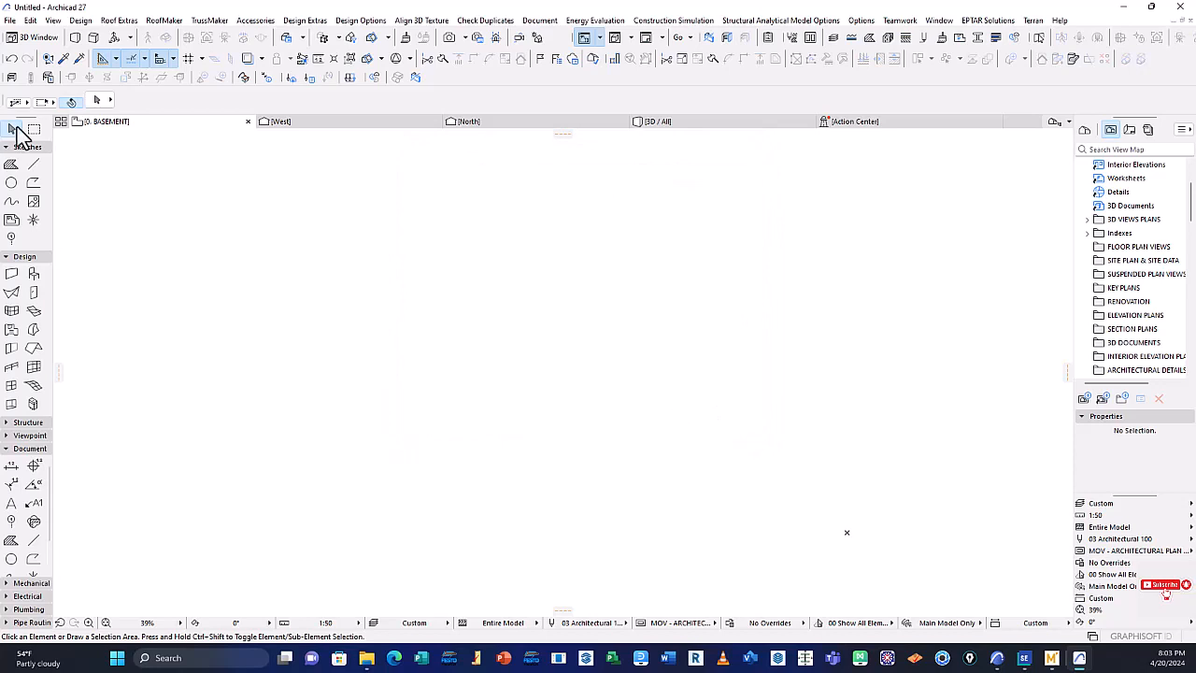
Start placing a hotlink, browse the ArchiCAD folder for a new module from file, and leave module selection without choosing one
{"action": "left_click", "coordinate": [13, 23]}
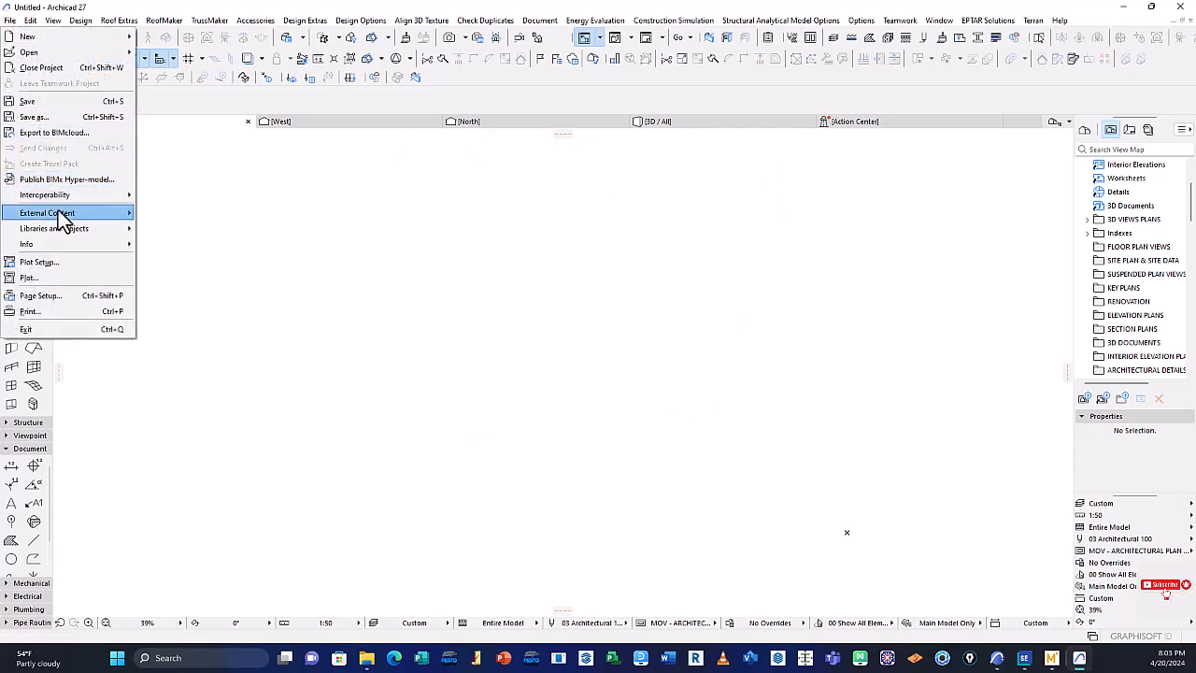
{"action": "mouse_move", "coordinate": [55, 213]}
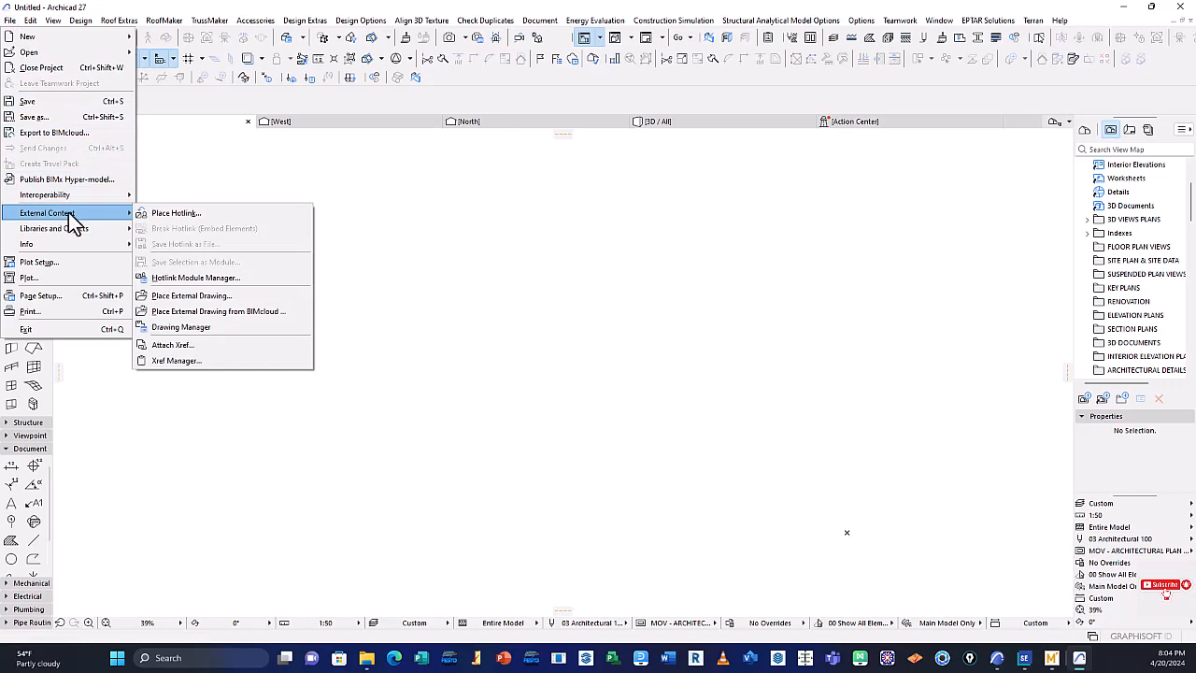
{"action": "left_click", "coordinate": [197, 214]}
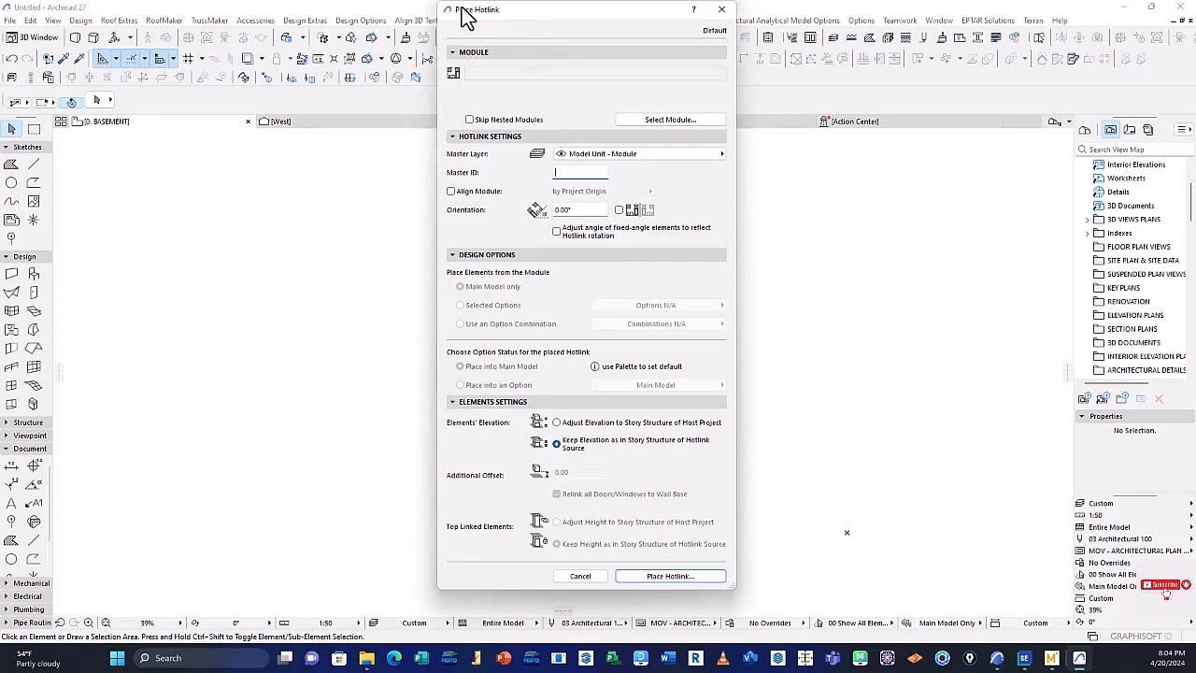
{"action": "left_click_drag", "start_coordinate": [584, 23], "coordinate": [586, 30]}
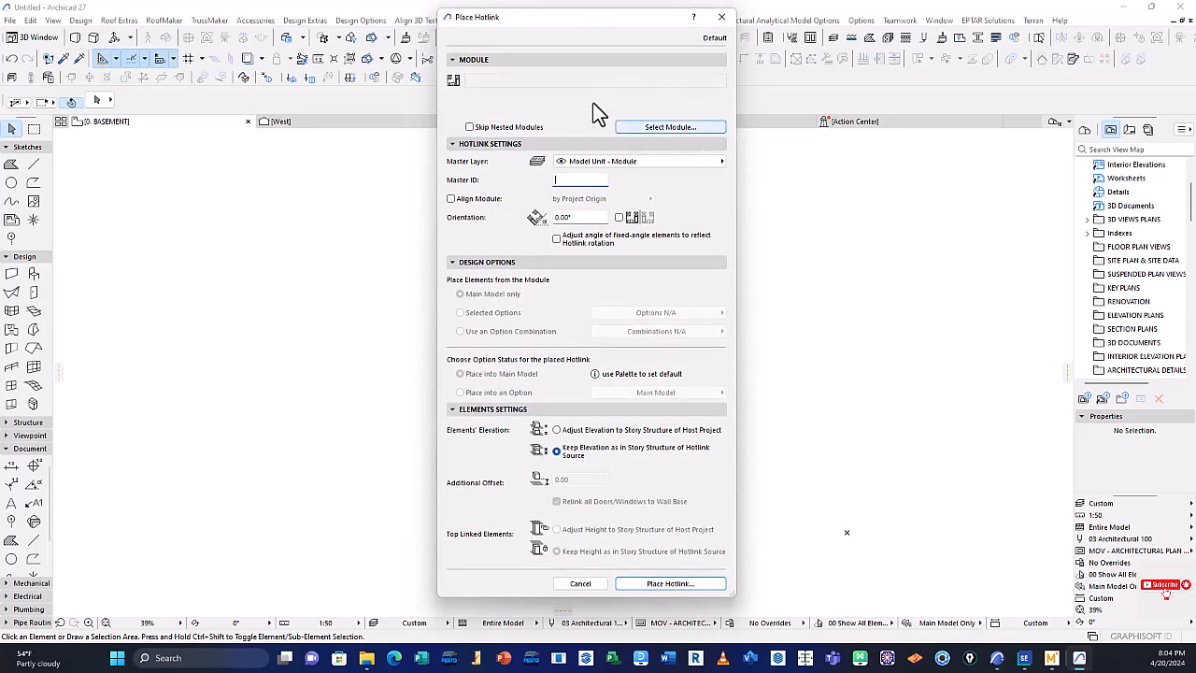
{"action": "left_click", "coordinate": [682, 129]}
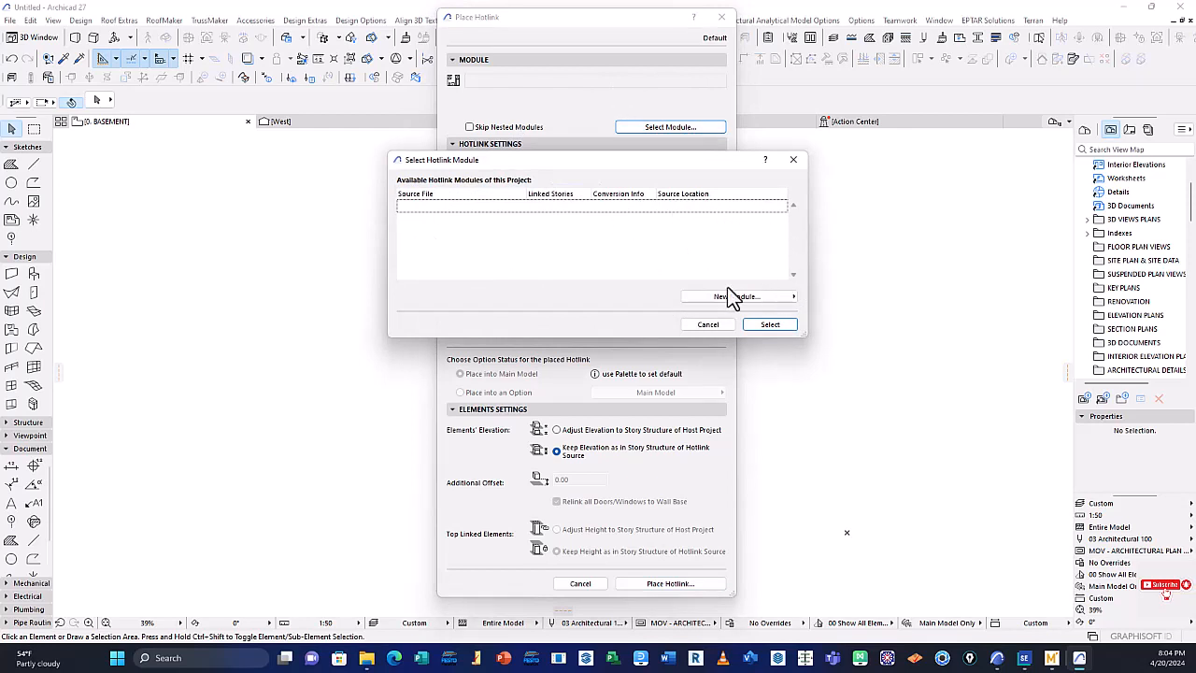
{"action": "left_click", "coordinate": [793, 297]}
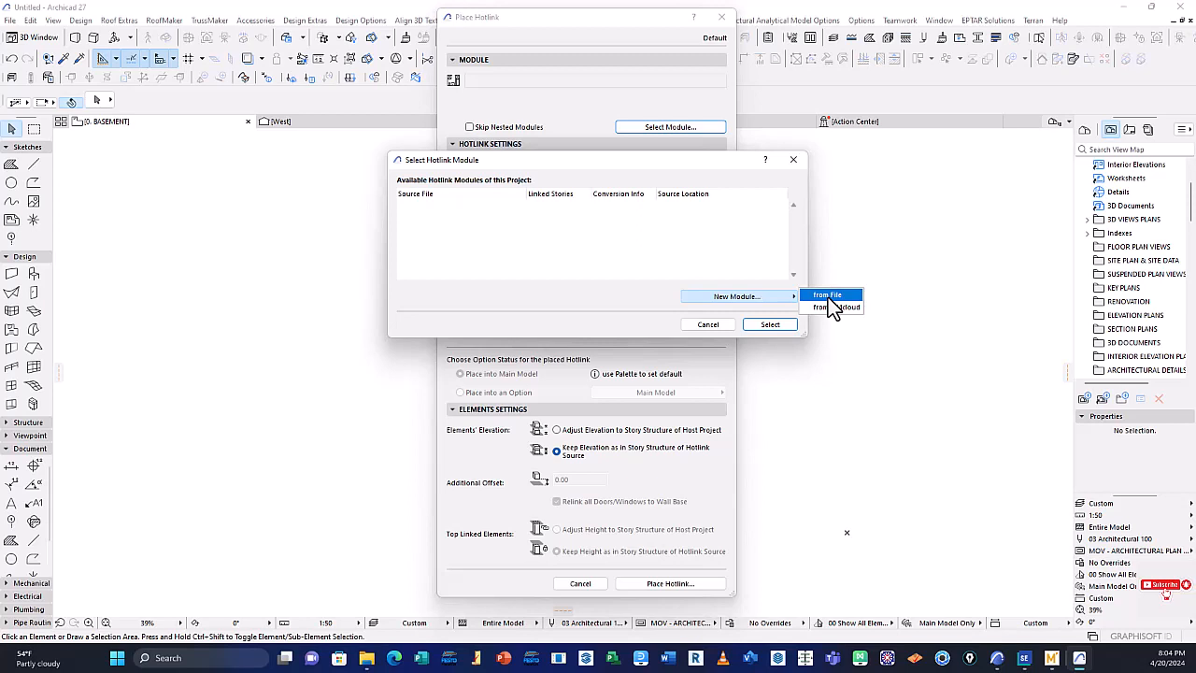
{"action": "left_click", "coordinate": [828, 297]}
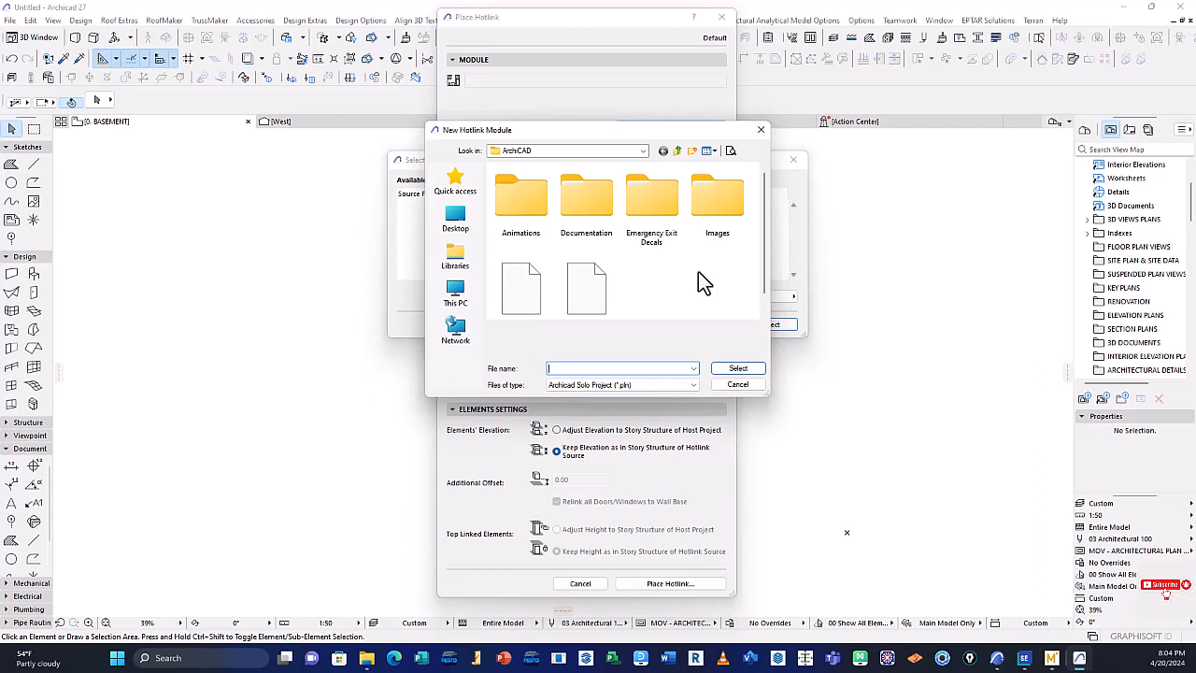
{"action": "scroll", "coordinate": [680, 276], "scroll_direction": "down", "scroll_amount": 1}
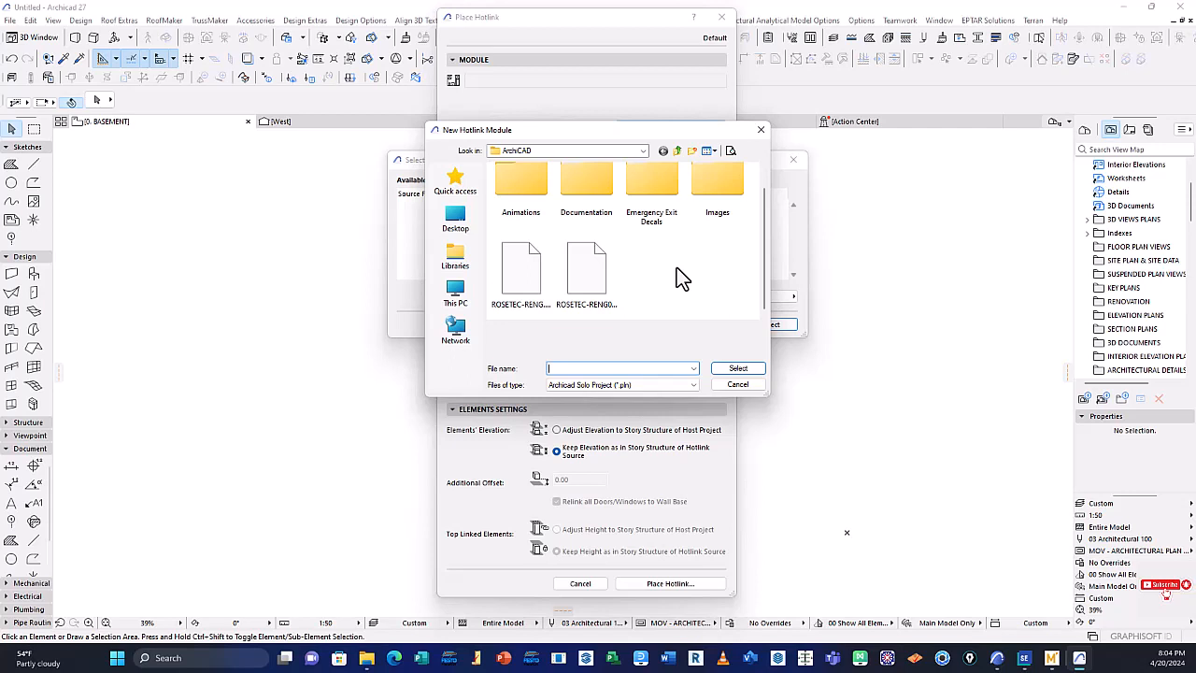
{"action": "left_click", "coordinate": [737, 385]}
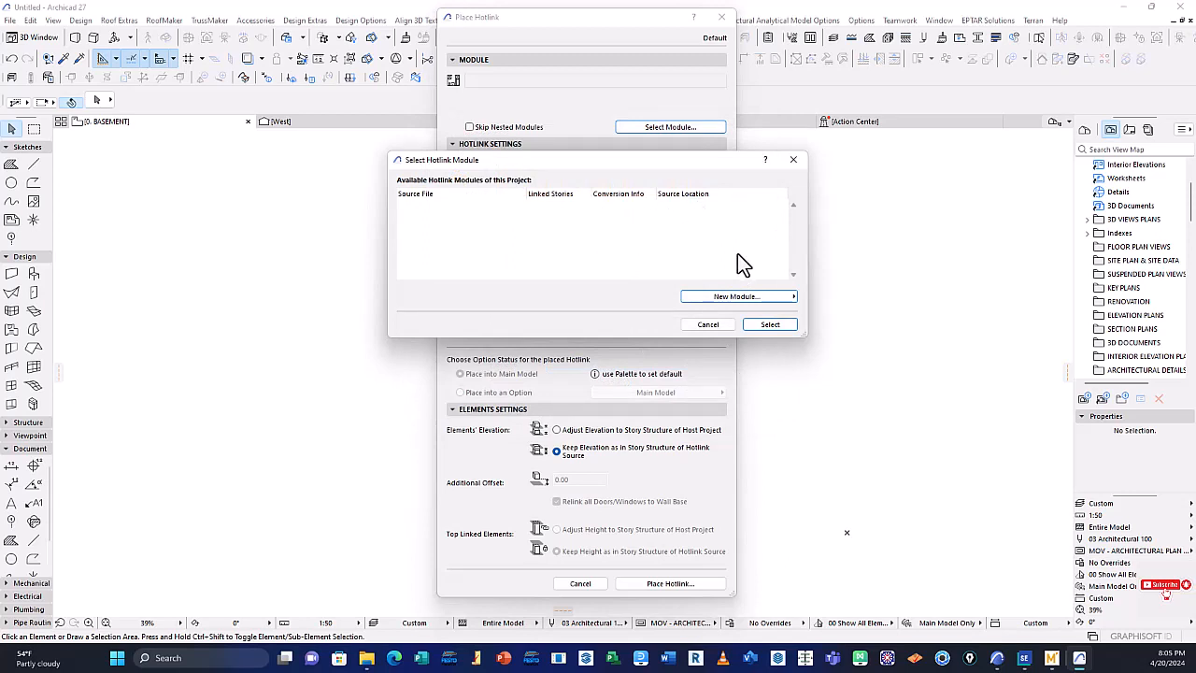
{"action": "left_click", "coordinate": [774, 326]}
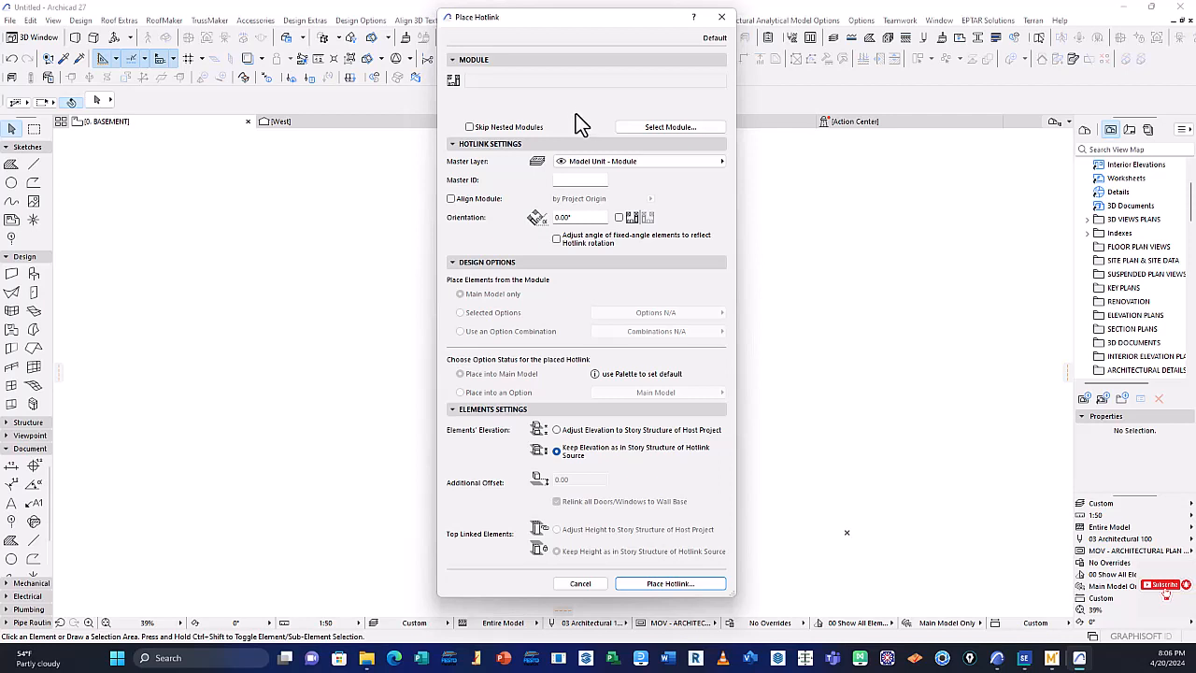
Check the Skip Nested Modules option and examine the layers available as the hotlink's master layer, keeping Model Unit - Module
{"action": "left_click", "coordinate": [469, 128]}
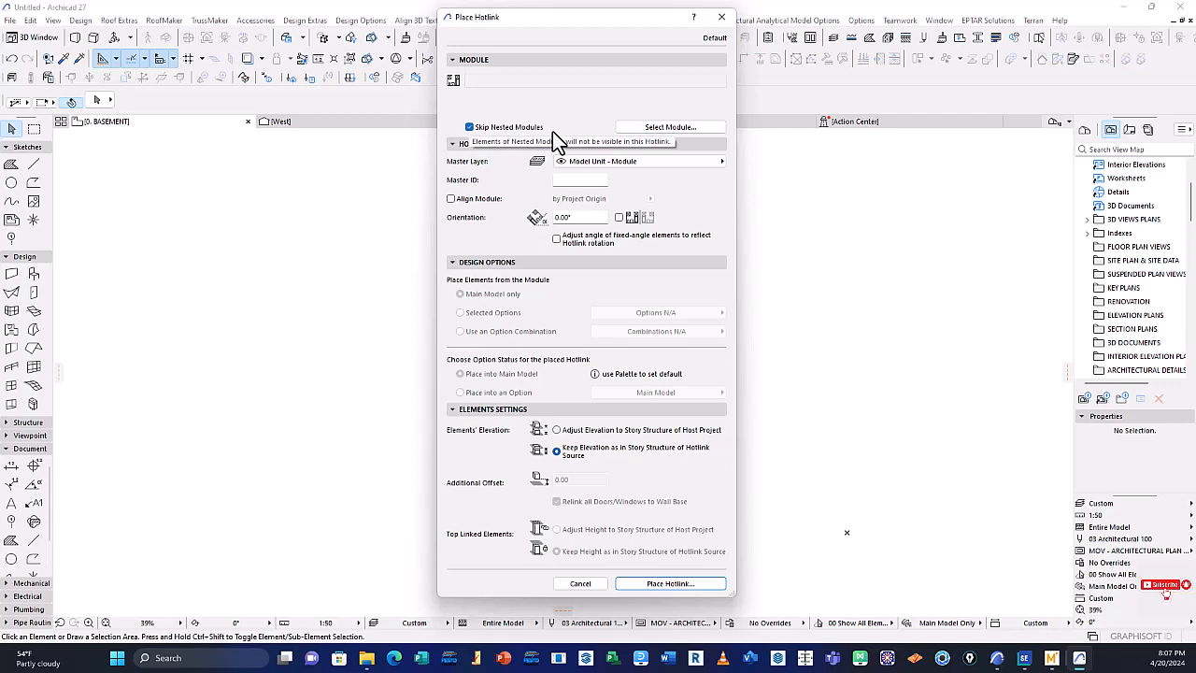
{"action": "left_click", "coordinate": [469, 127]}
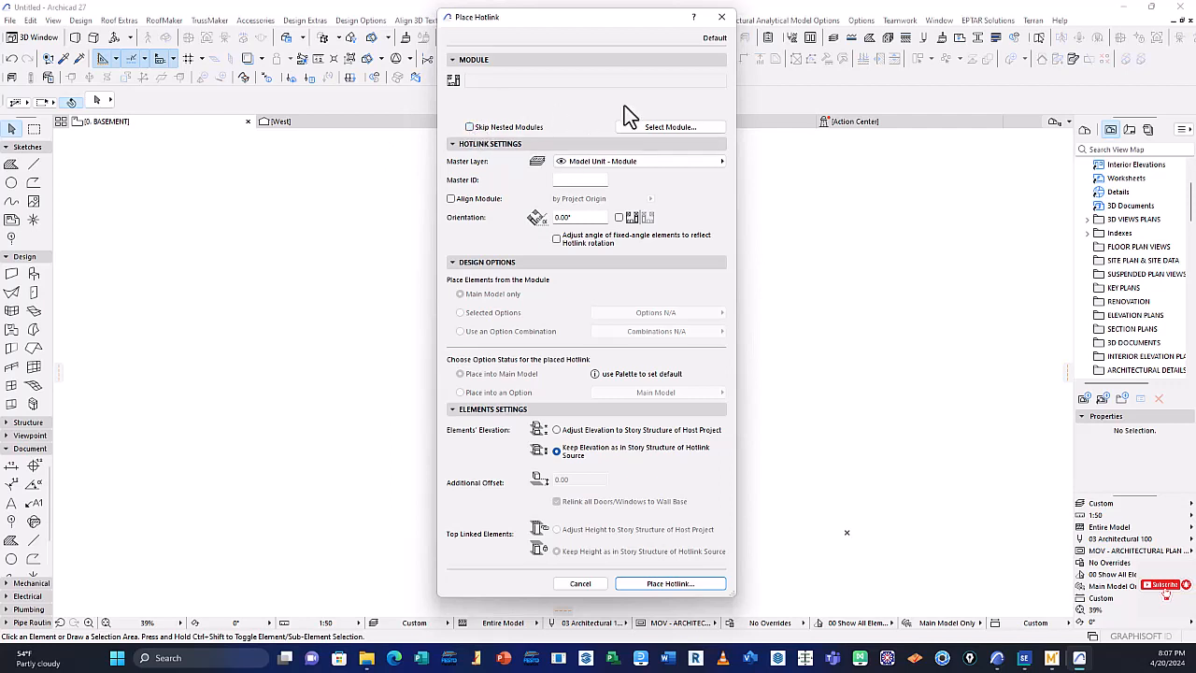
{"action": "left_click", "coordinate": [659, 160]}
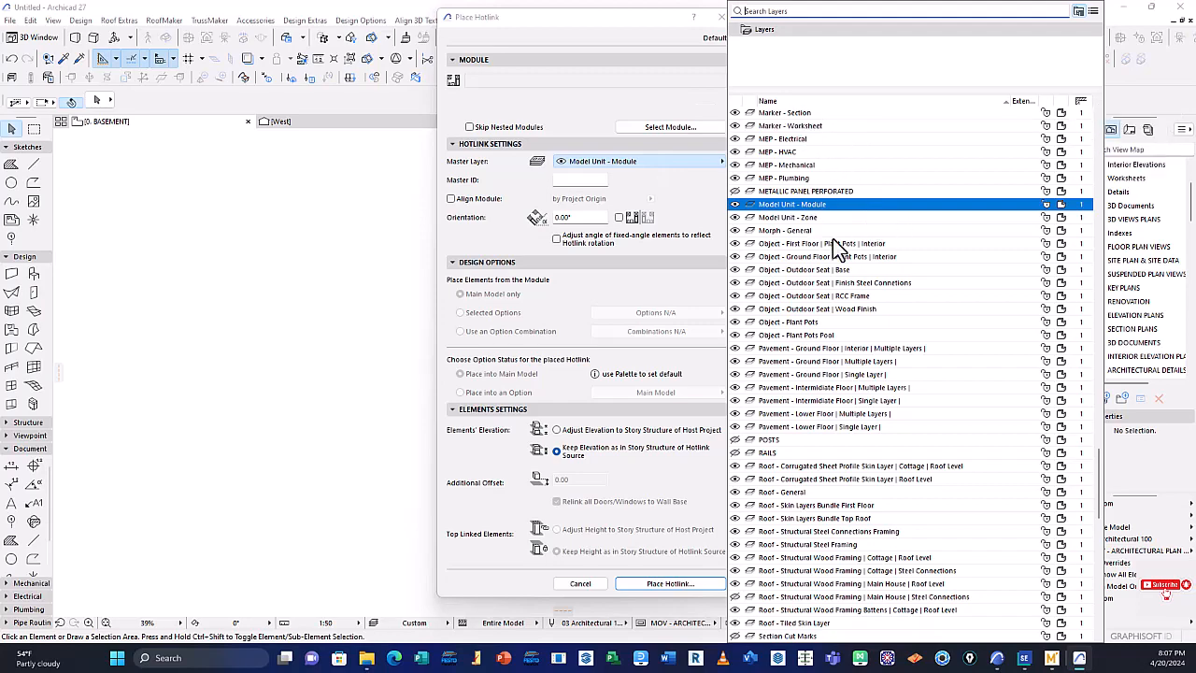
{"action": "scroll", "coordinate": [813, 133], "scroll_direction": "up", "scroll_amount": 2}
{"action": "scroll", "coordinate": [844, 140], "scroll_direction": "up", "scroll_amount": 12}
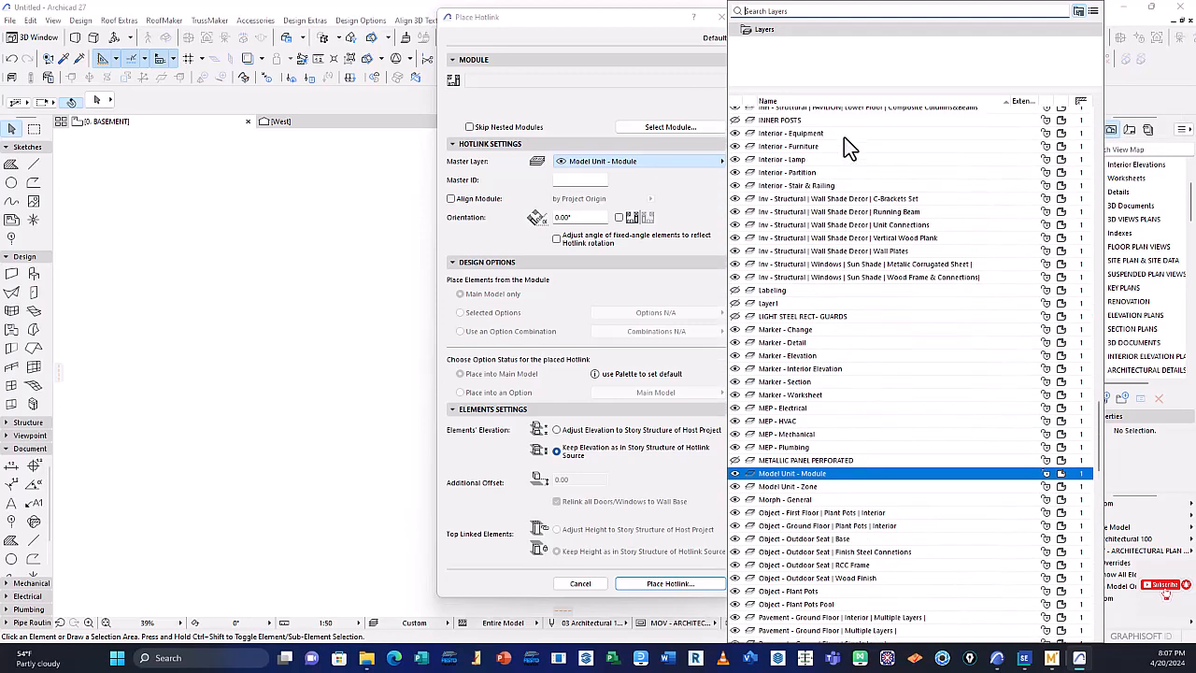
{"action": "scroll", "coordinate": [844, 155], "scroll_direction": "up", "scroll_amount": 8}
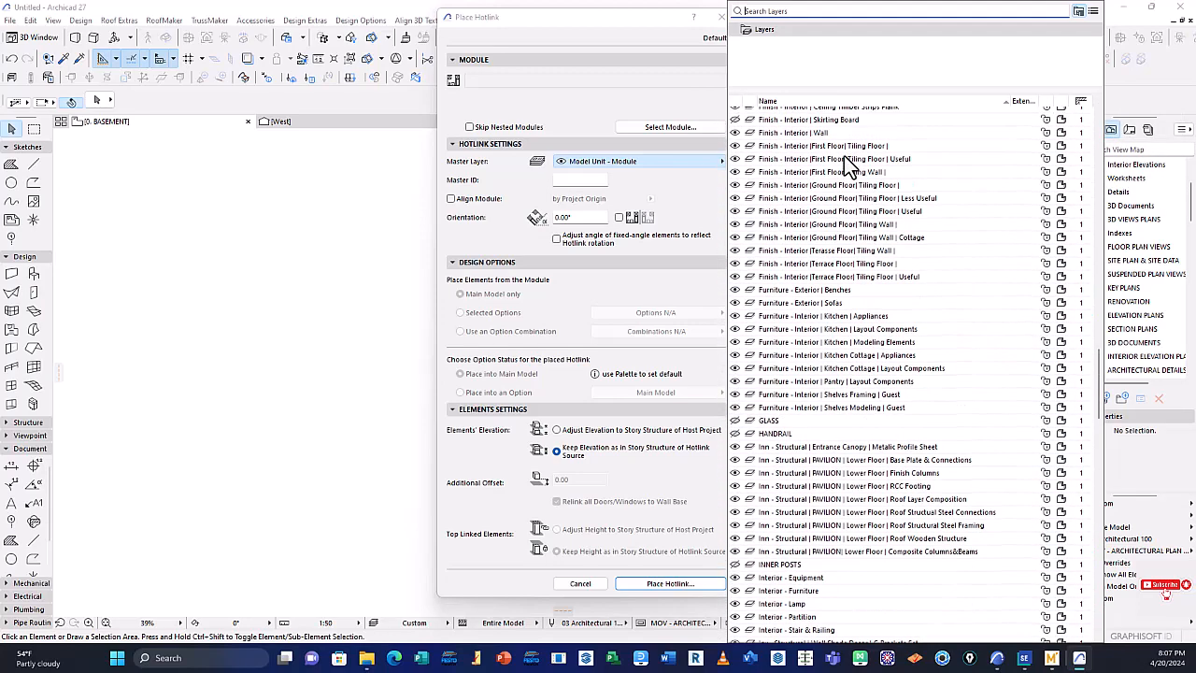
{"action": "scroll", "coordinate": [843, 155], "scroll_direction": "down", "scroll_amount": 3}
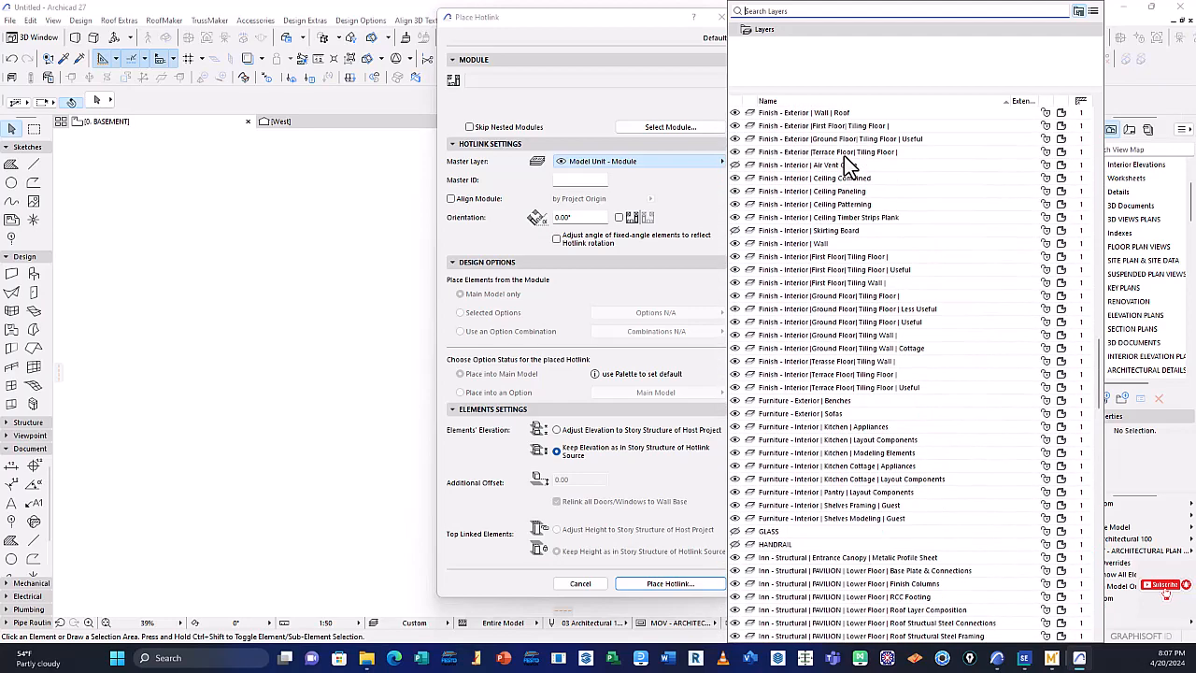
{"action": "left_click", "coordinate": [566, 110]}
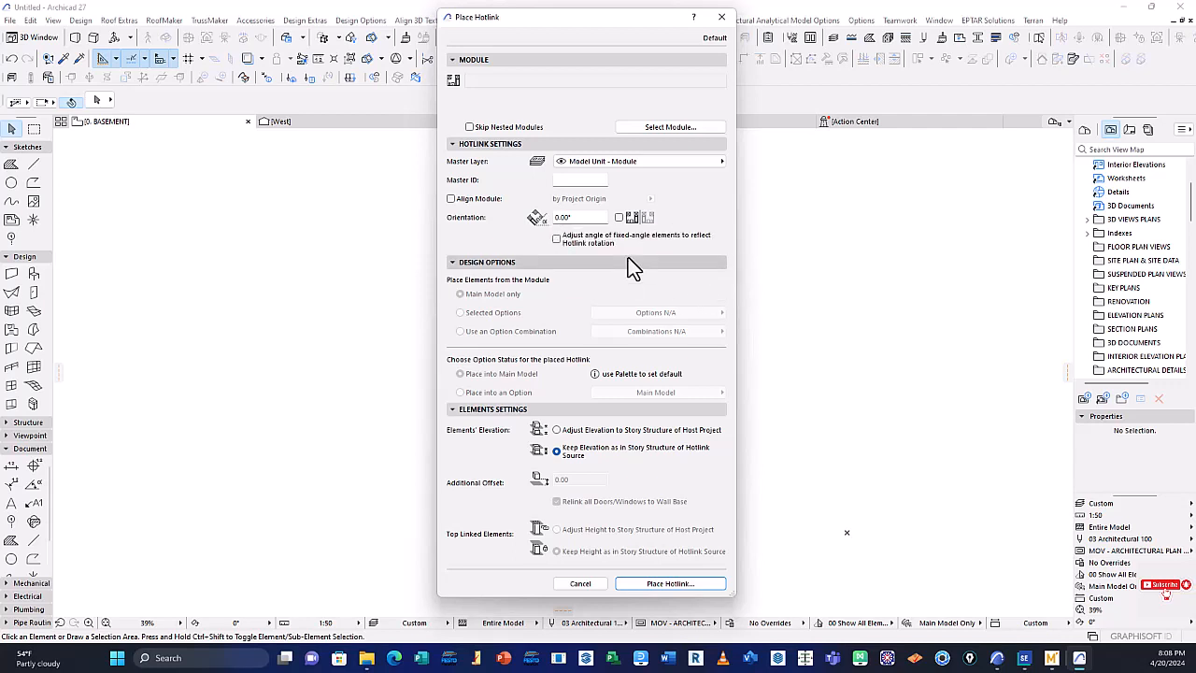
Try to place the hotlink with fixed-angle elements adjusted to its rotation, and cancel the placement without selecting a module
{"action": "left_click", "coordinate": [557, 239]}
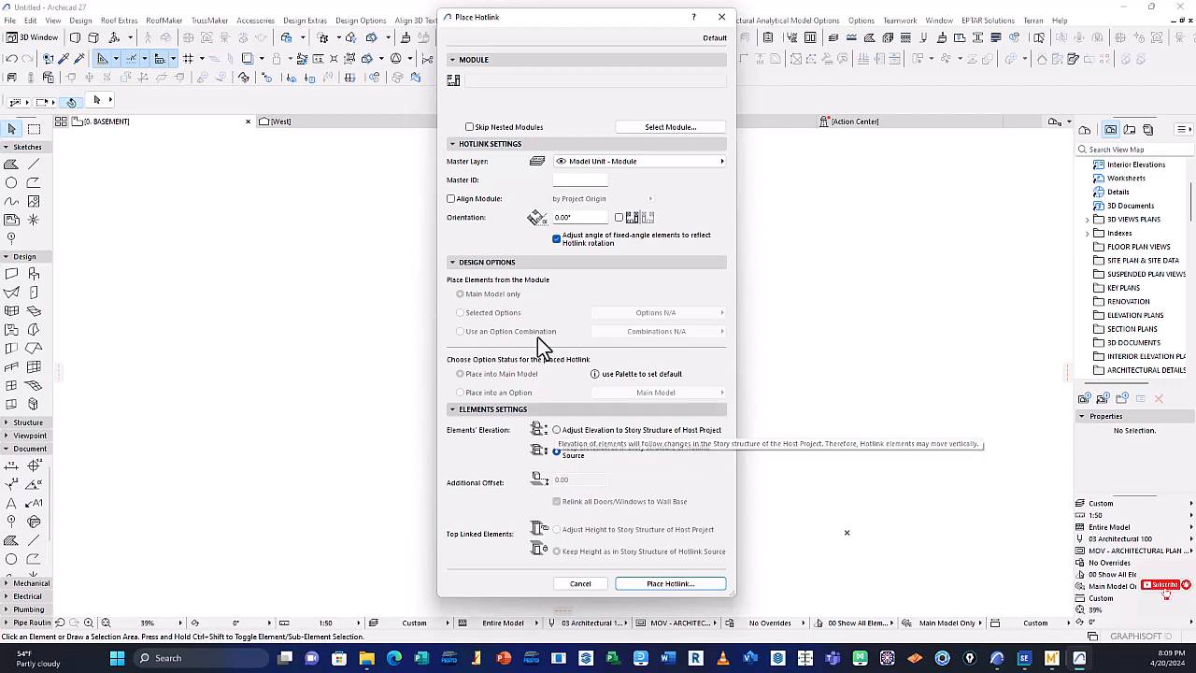
{"action": "left_click_drag", "start_coordinate": [537, 336], "coordinate": [566, 336]}
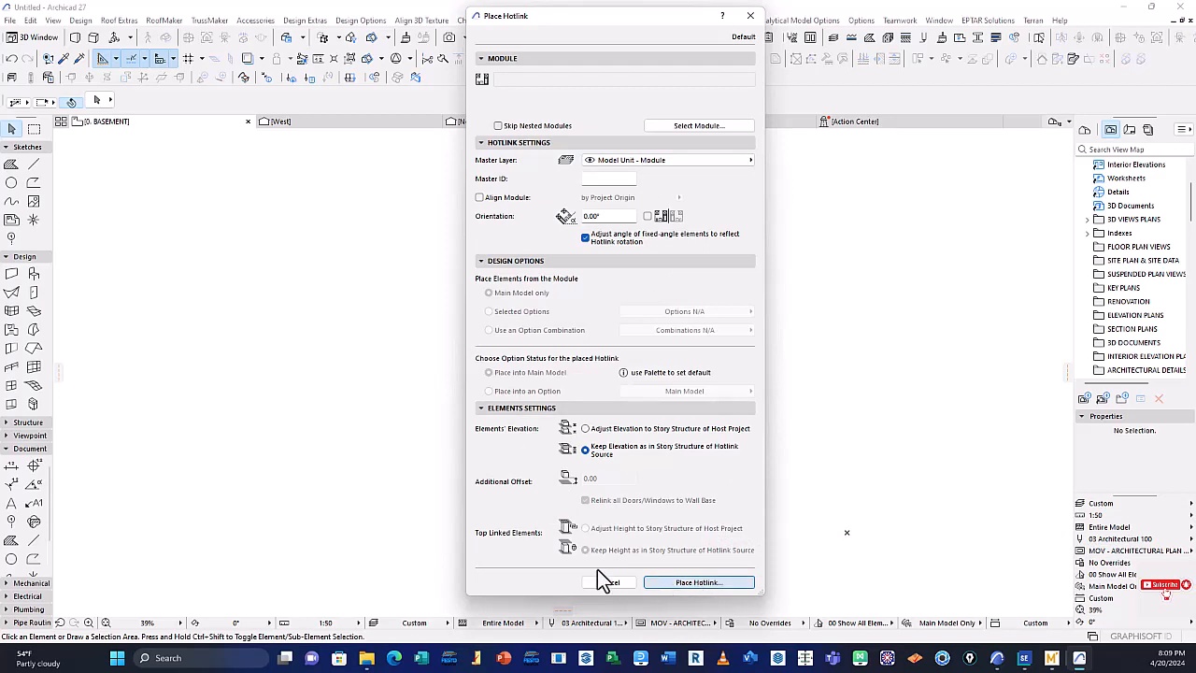
{"action": "left_click", "coordinate": [699, 582]}
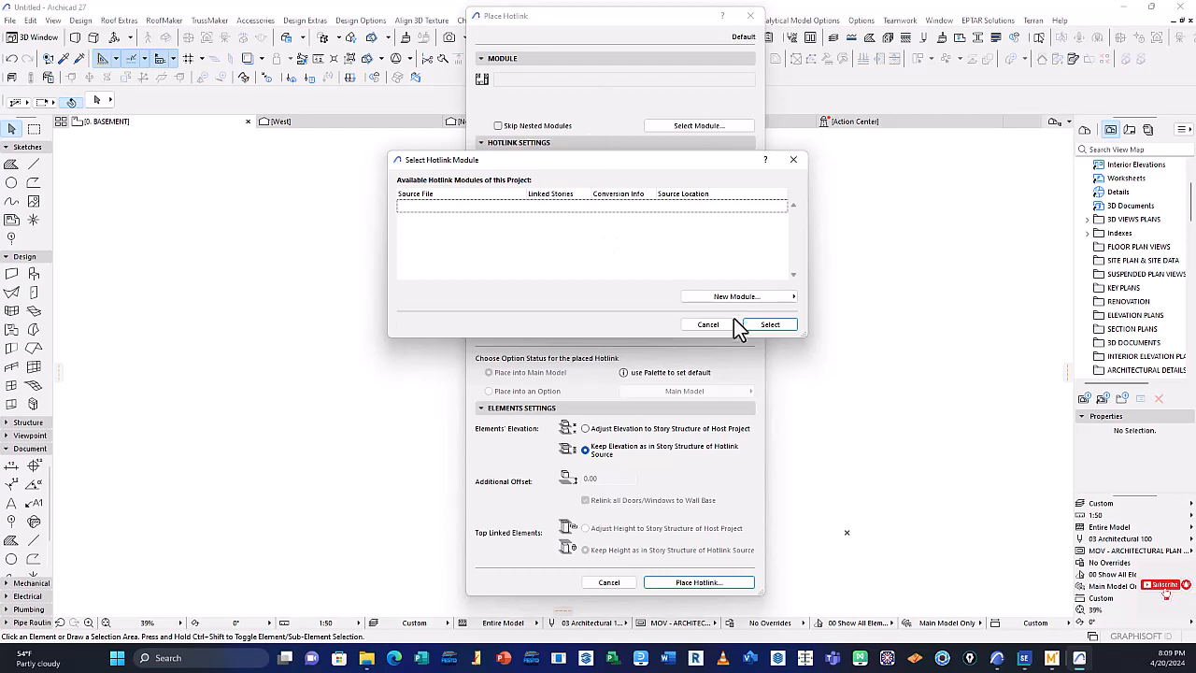
{"action": "left_click", "coordinate": [708, 324]}
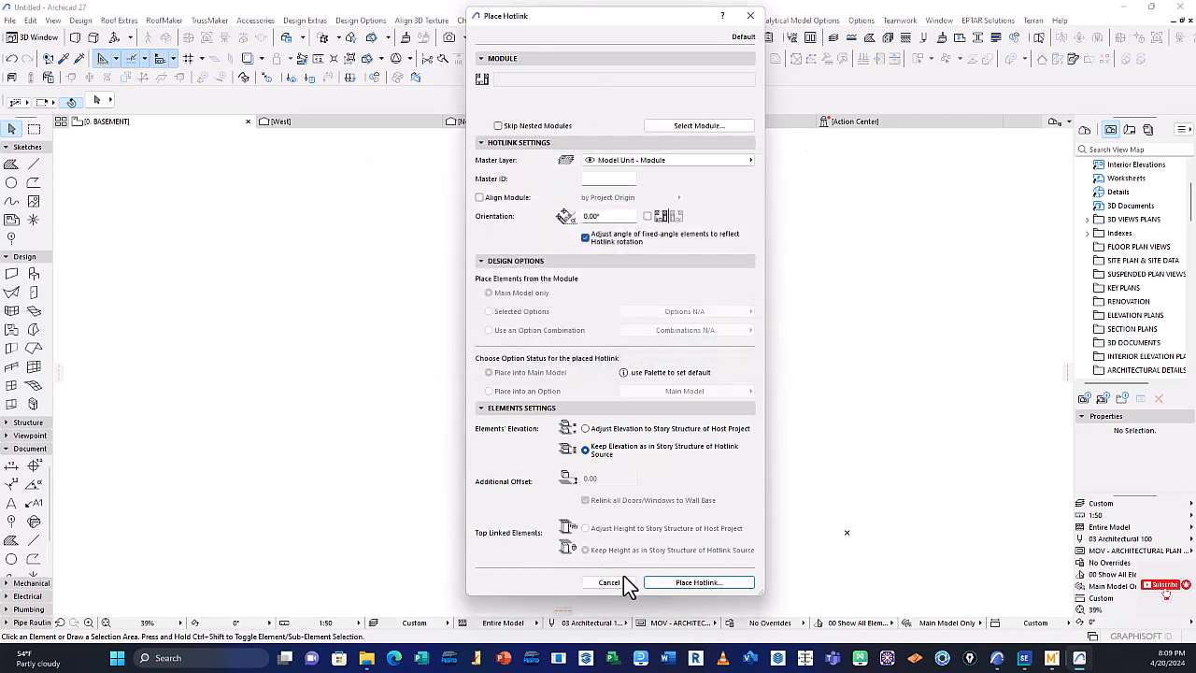
{"action": "left_click", "coordinate": [608, 582]}
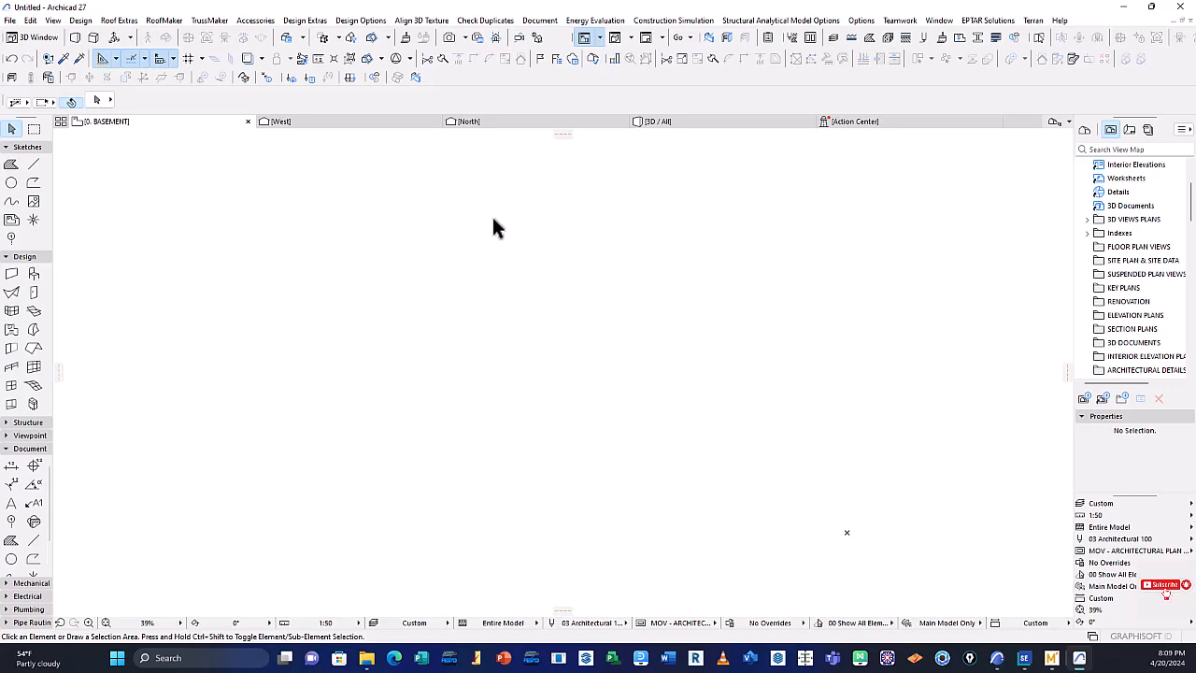
Review the project's Libraries and Objects commands, including Save Selection as, GDL object imports and PARAM-O, without running any
{"action": "left_click", "coordinate": [9, 21]}
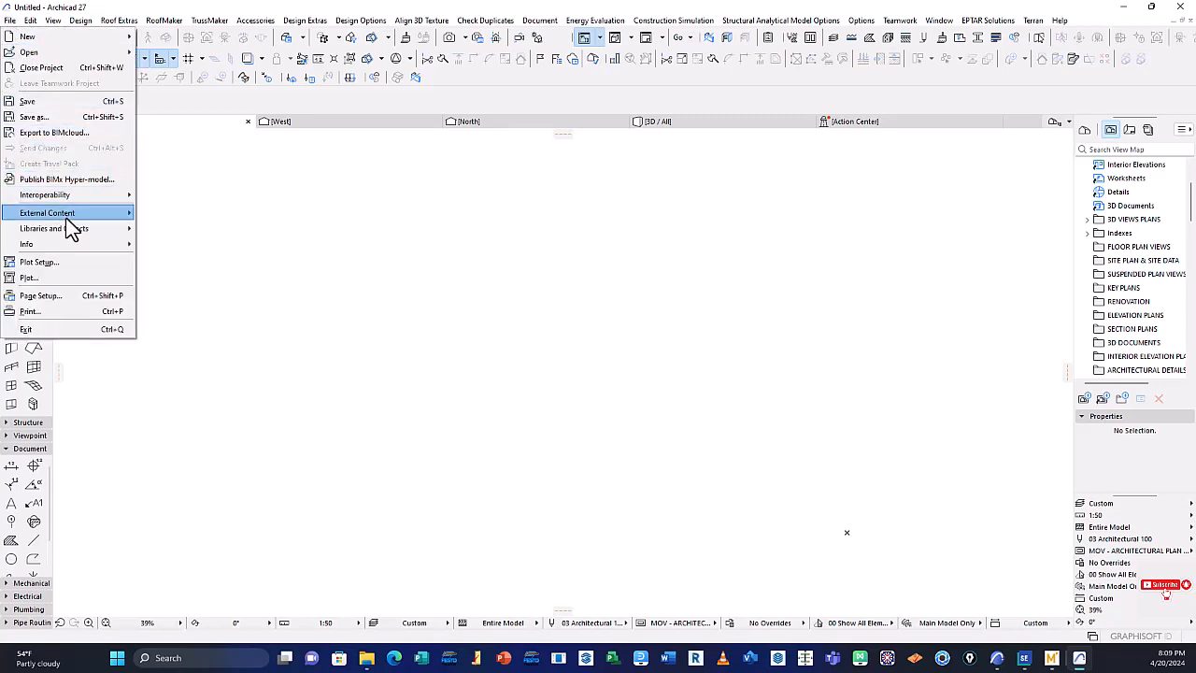
{"action": "mouse_move", "coordinate": [46, 234]}
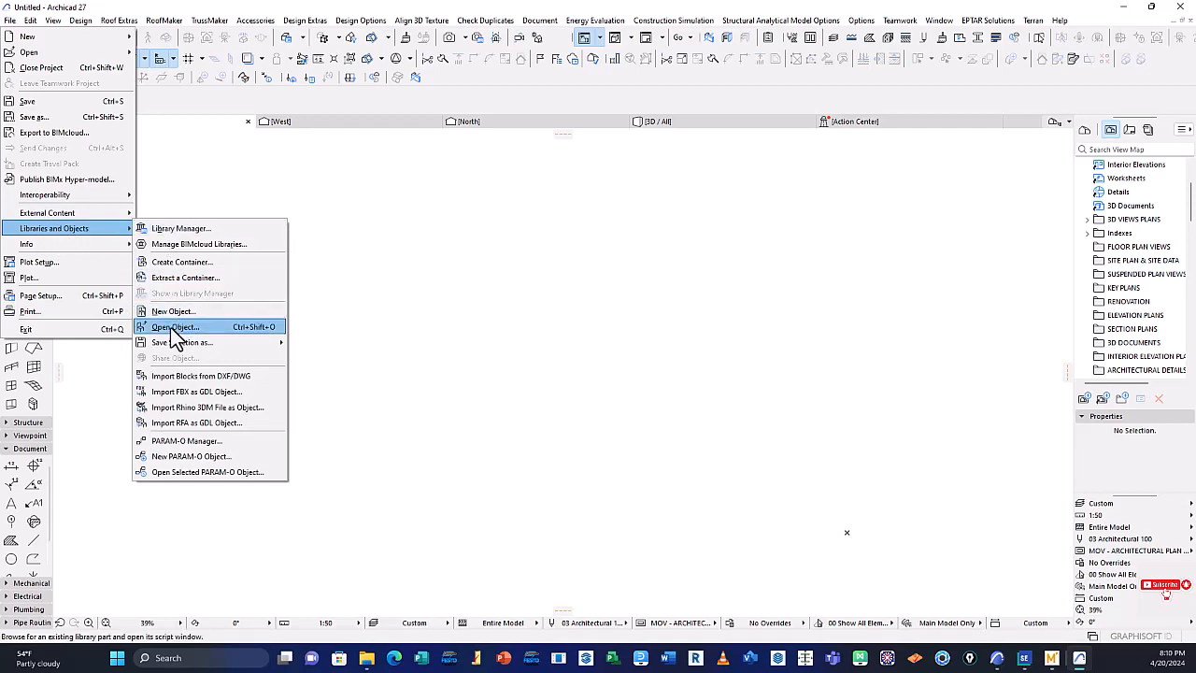
{"action": "mouse_move", "coordinate": [162, 346]}
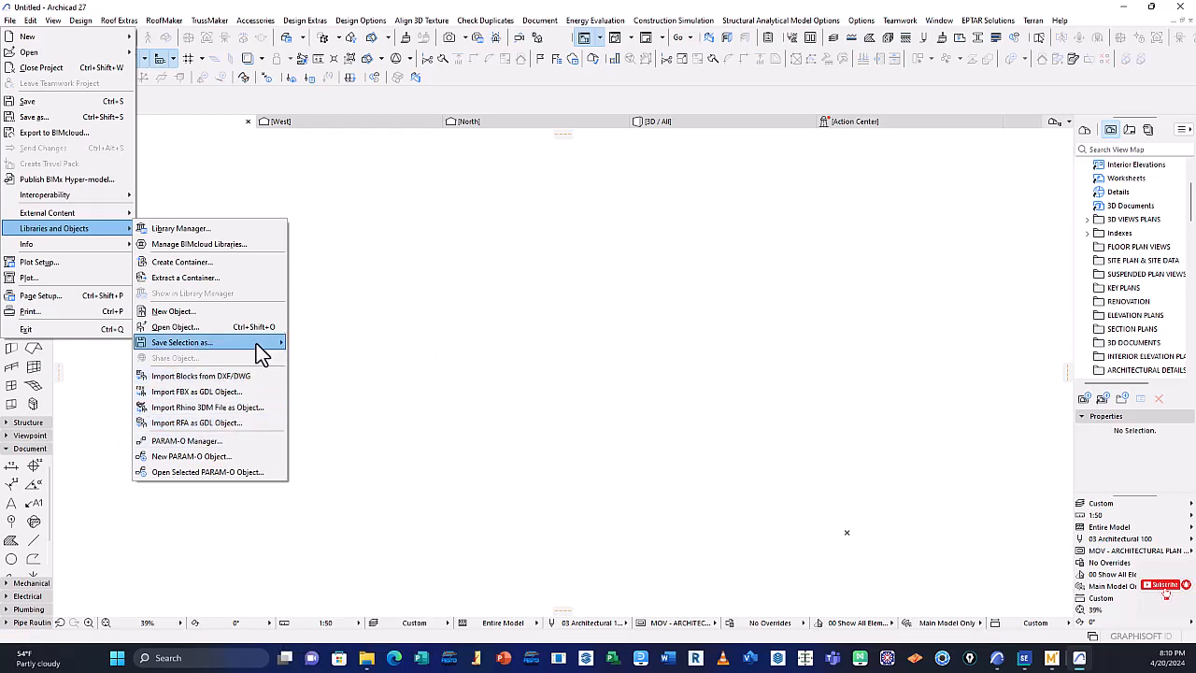
{"action": "mouse_move", "coordinate": [269, 347]}
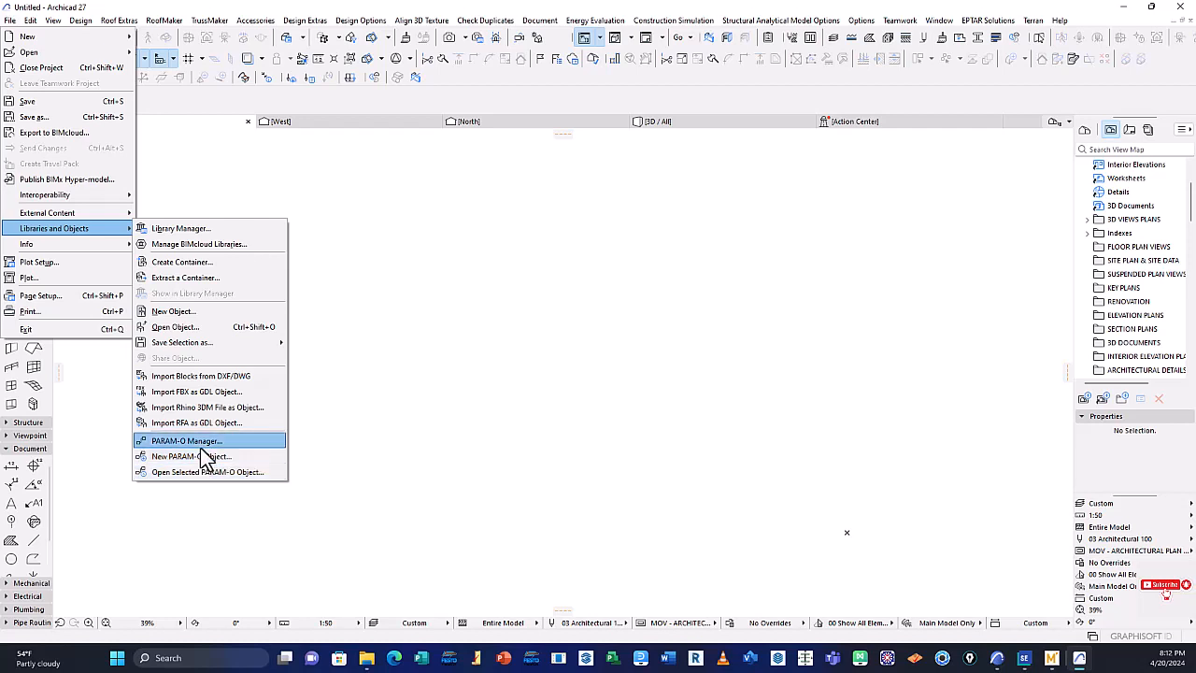
{"action": "mouse_move", "coordinate": [204, 348]}
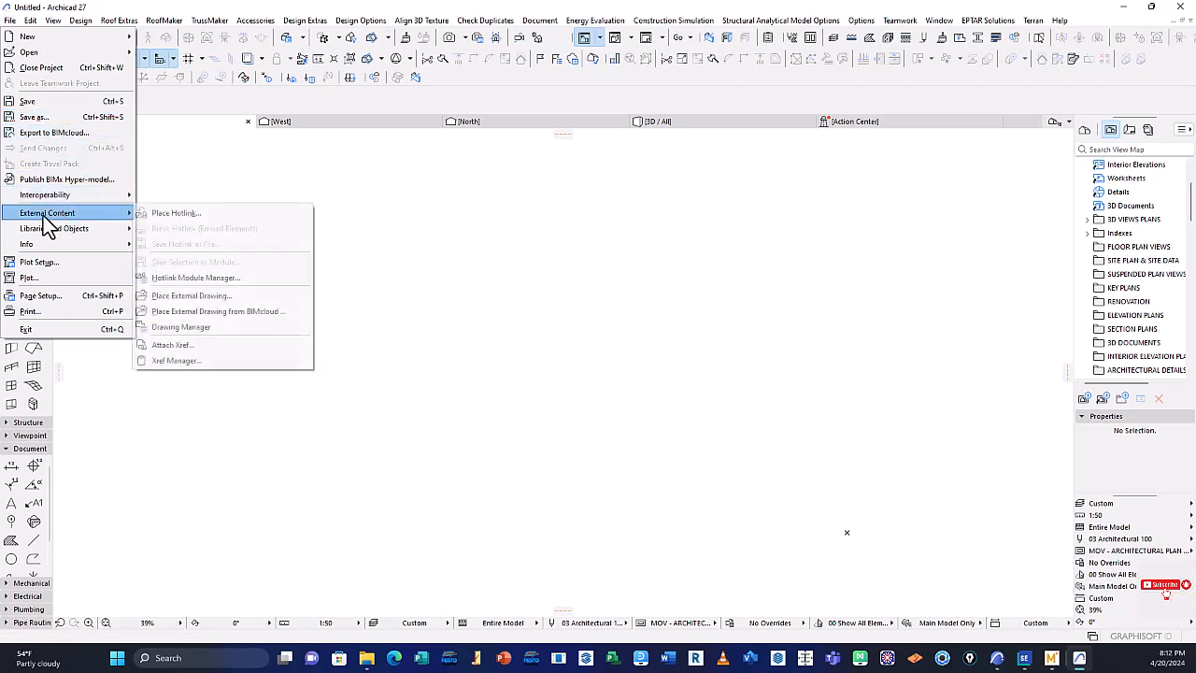
{"action": "mouse_move", "coordinate": [81, 231]}
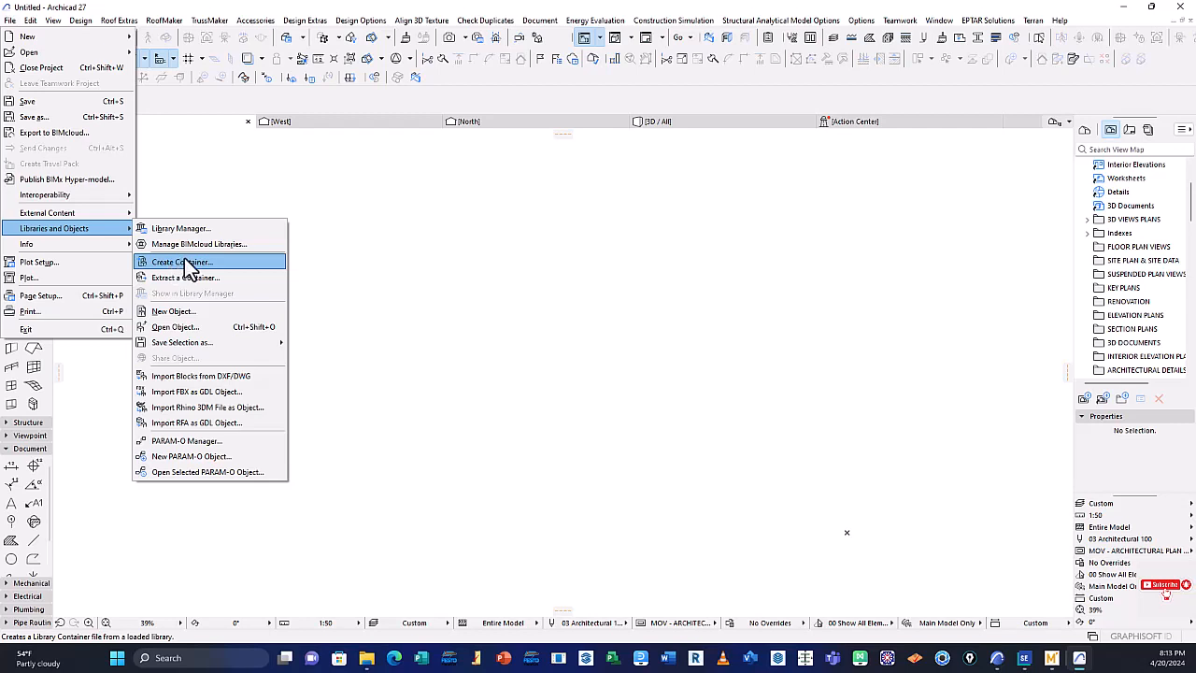
{"action": "mouse_move", "coordinate": [163, 342]}
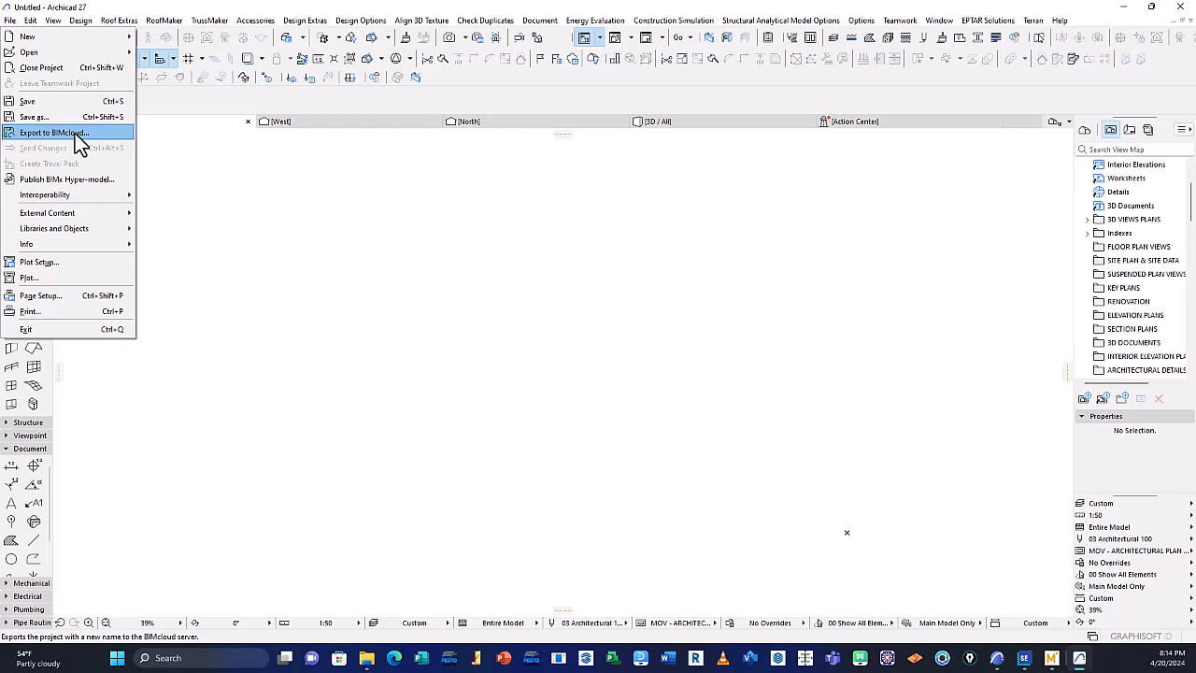
{"action": "left_click", "coordinate": [296, 246]}
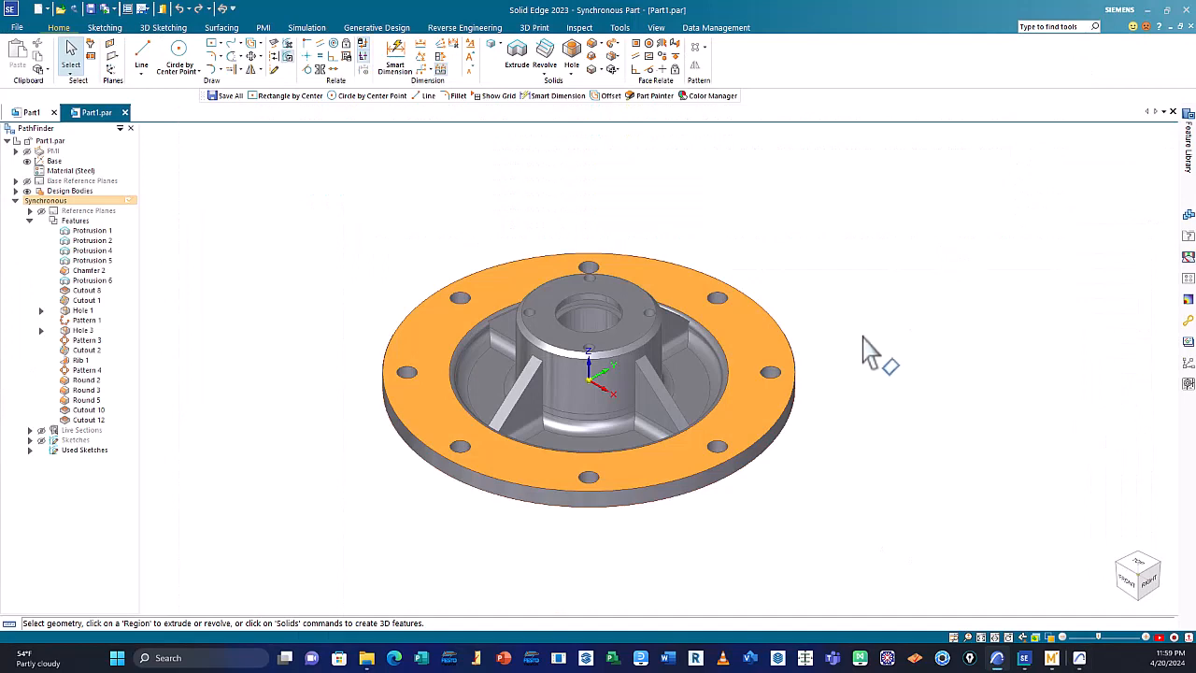
{"action": "middle_click_drag", "start_coordinate": [849, 382], "coordinate": [985, 334], "text": "shift"}
{"action": "middle_click_drag", "start_coordinate": [926, 376], "coordinate": [532, 312]}
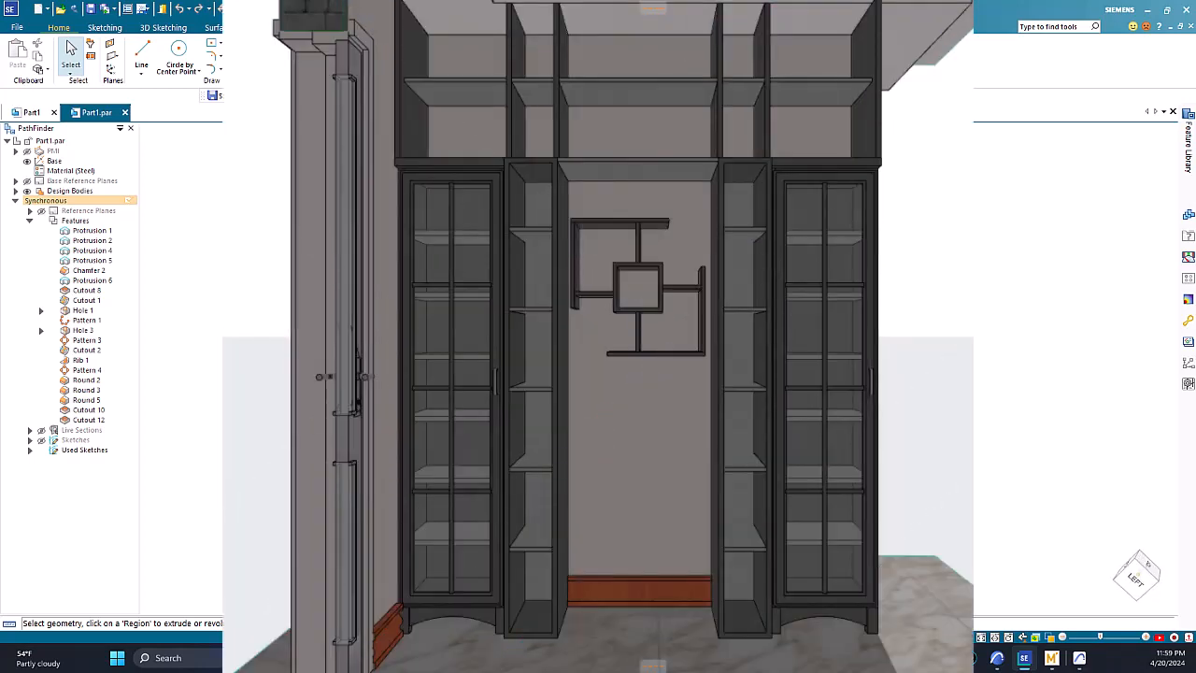